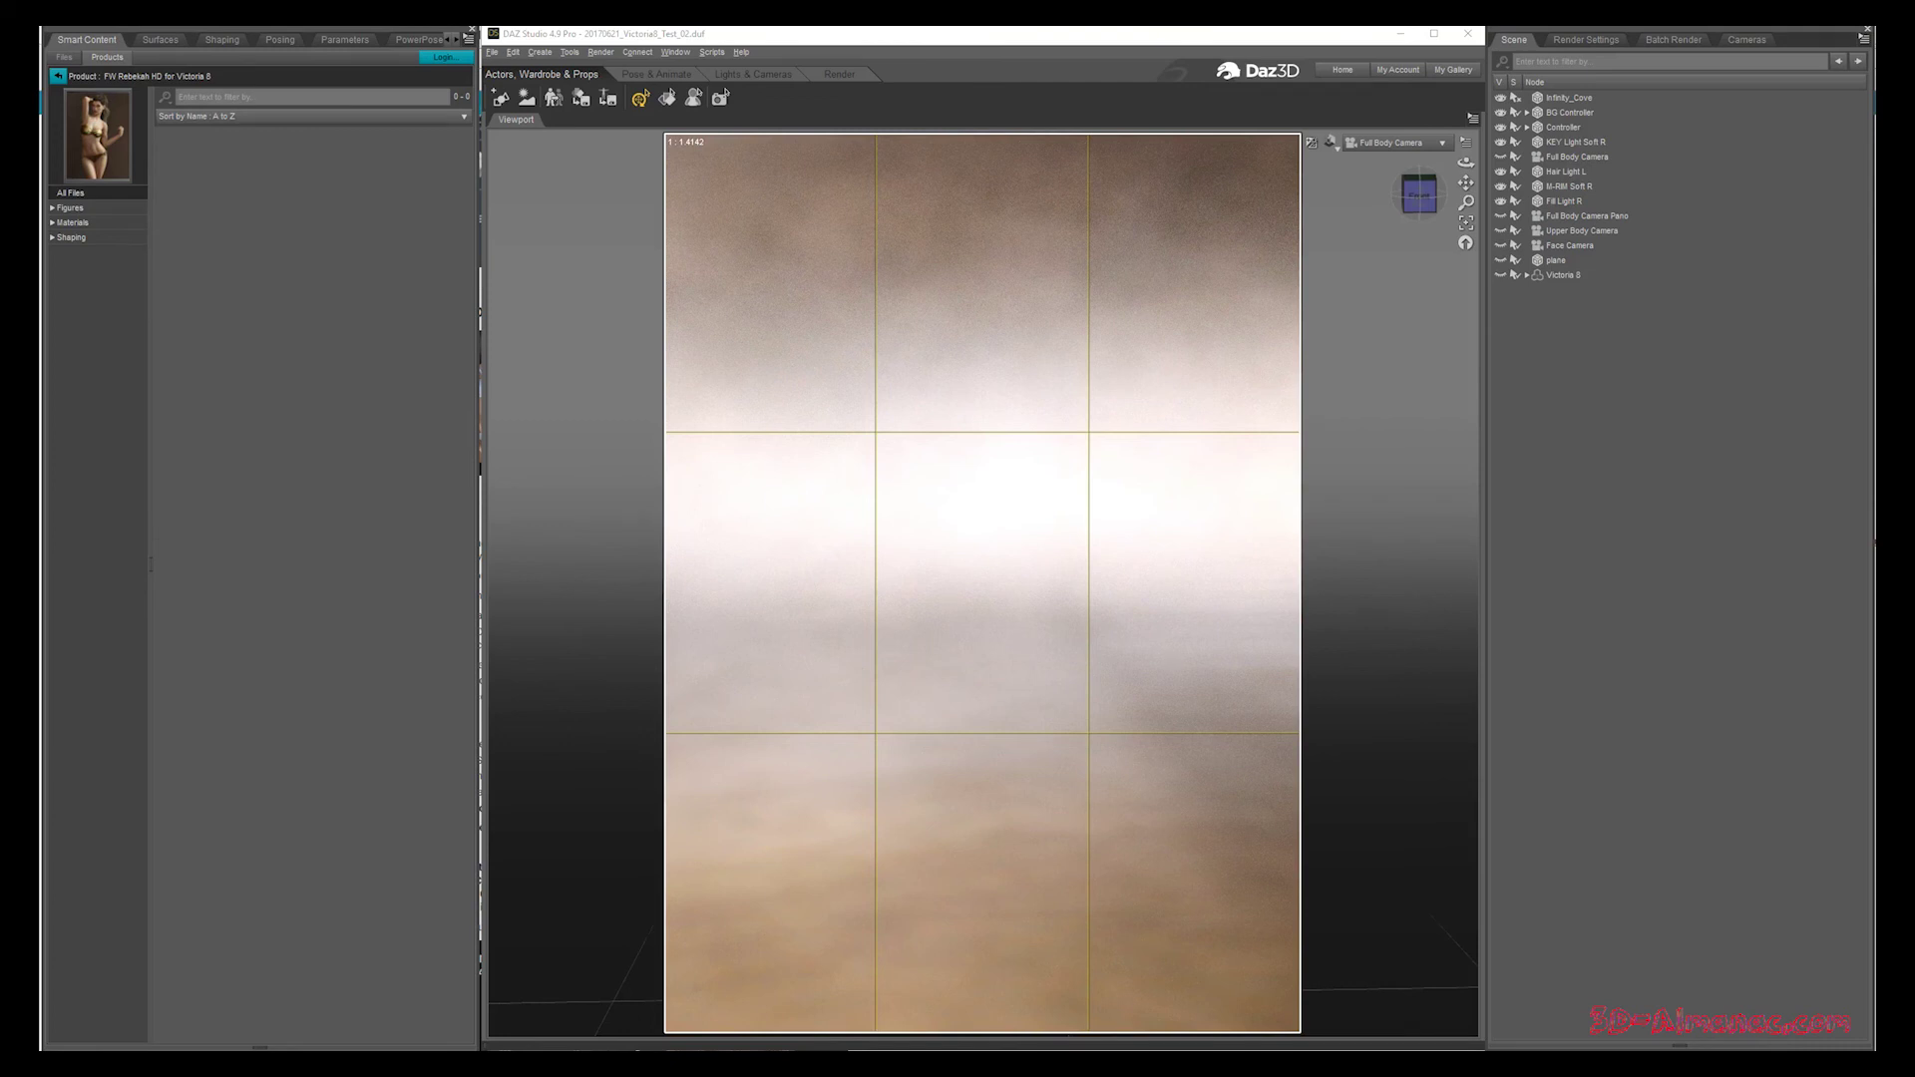
Look through the FW Rebekah HD product's figure, shape, eye, lip, makeup, nail and skin presets
{"action": "left_click", "coordinate": [52, 207]}
{"action": "left_click", "coordinate": [76, 223]}
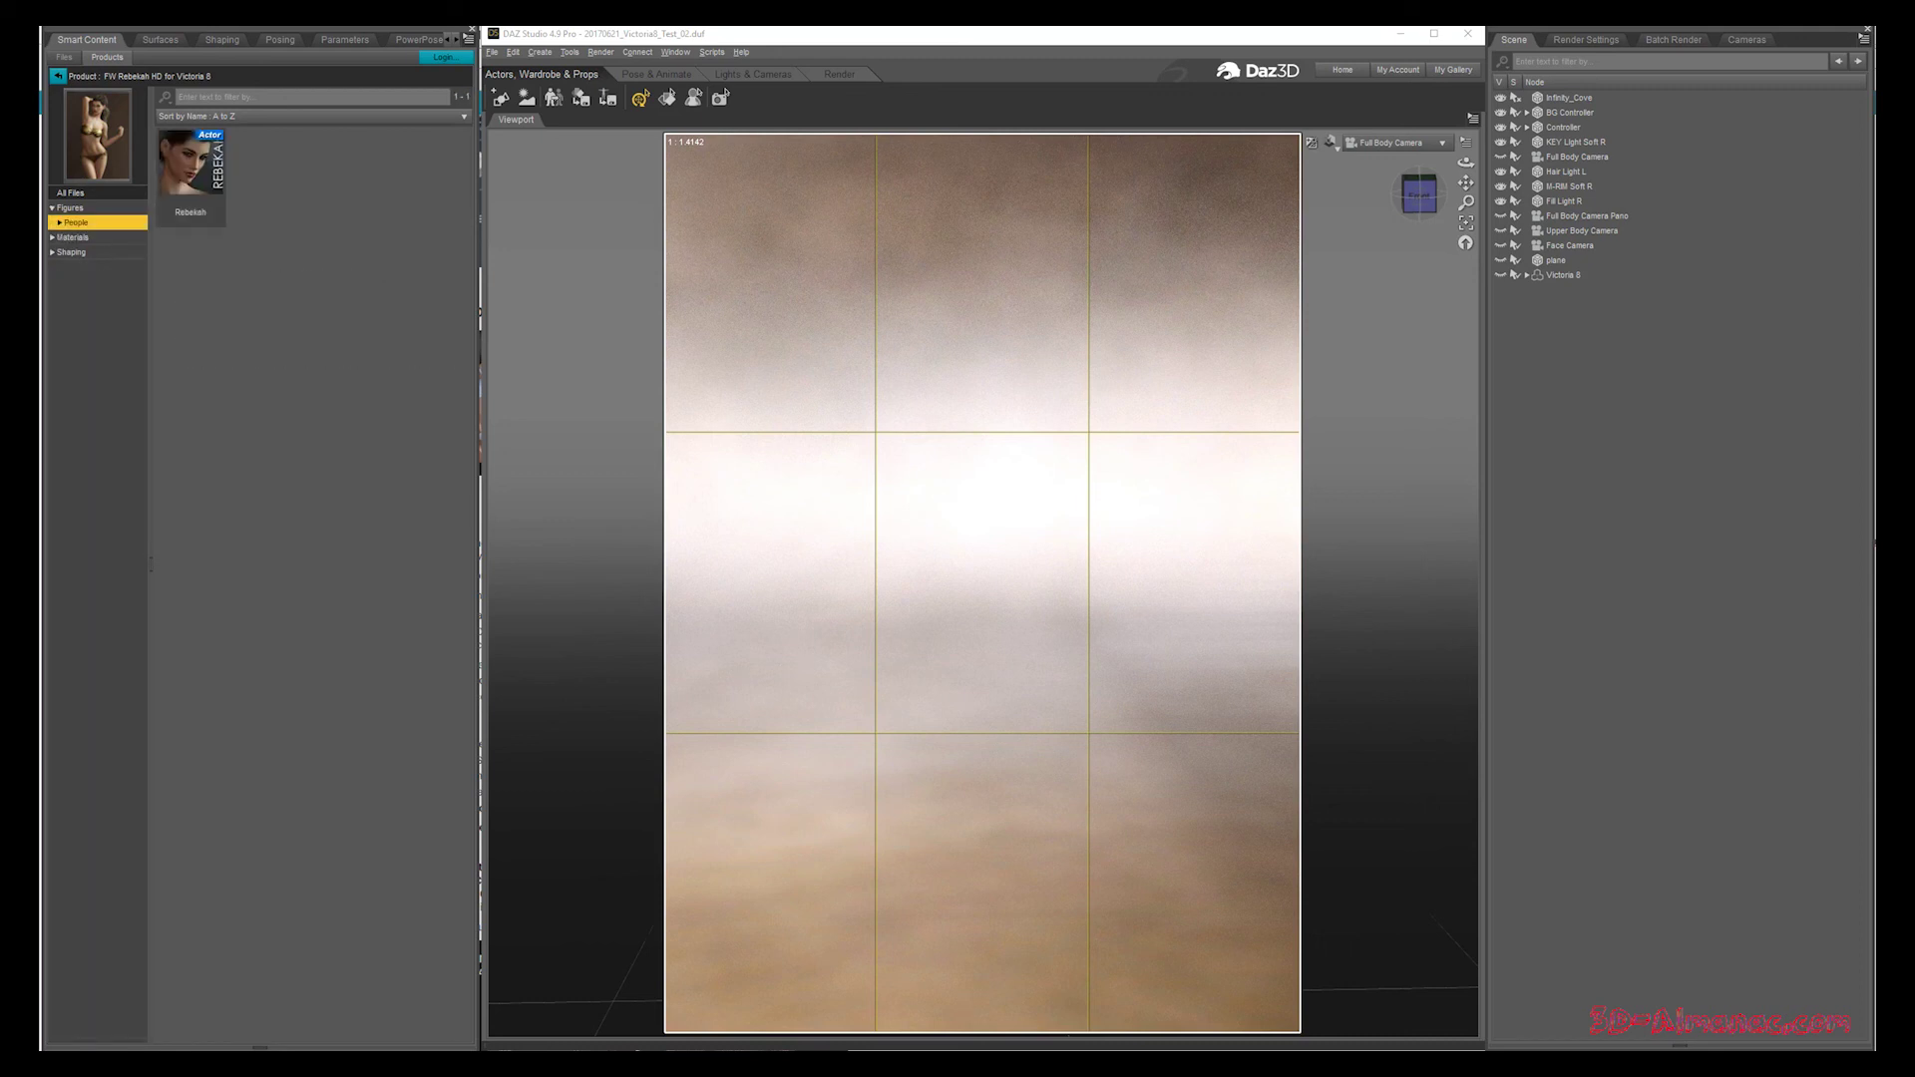
{"action": "left_click", "coordinate": [52, 252]}
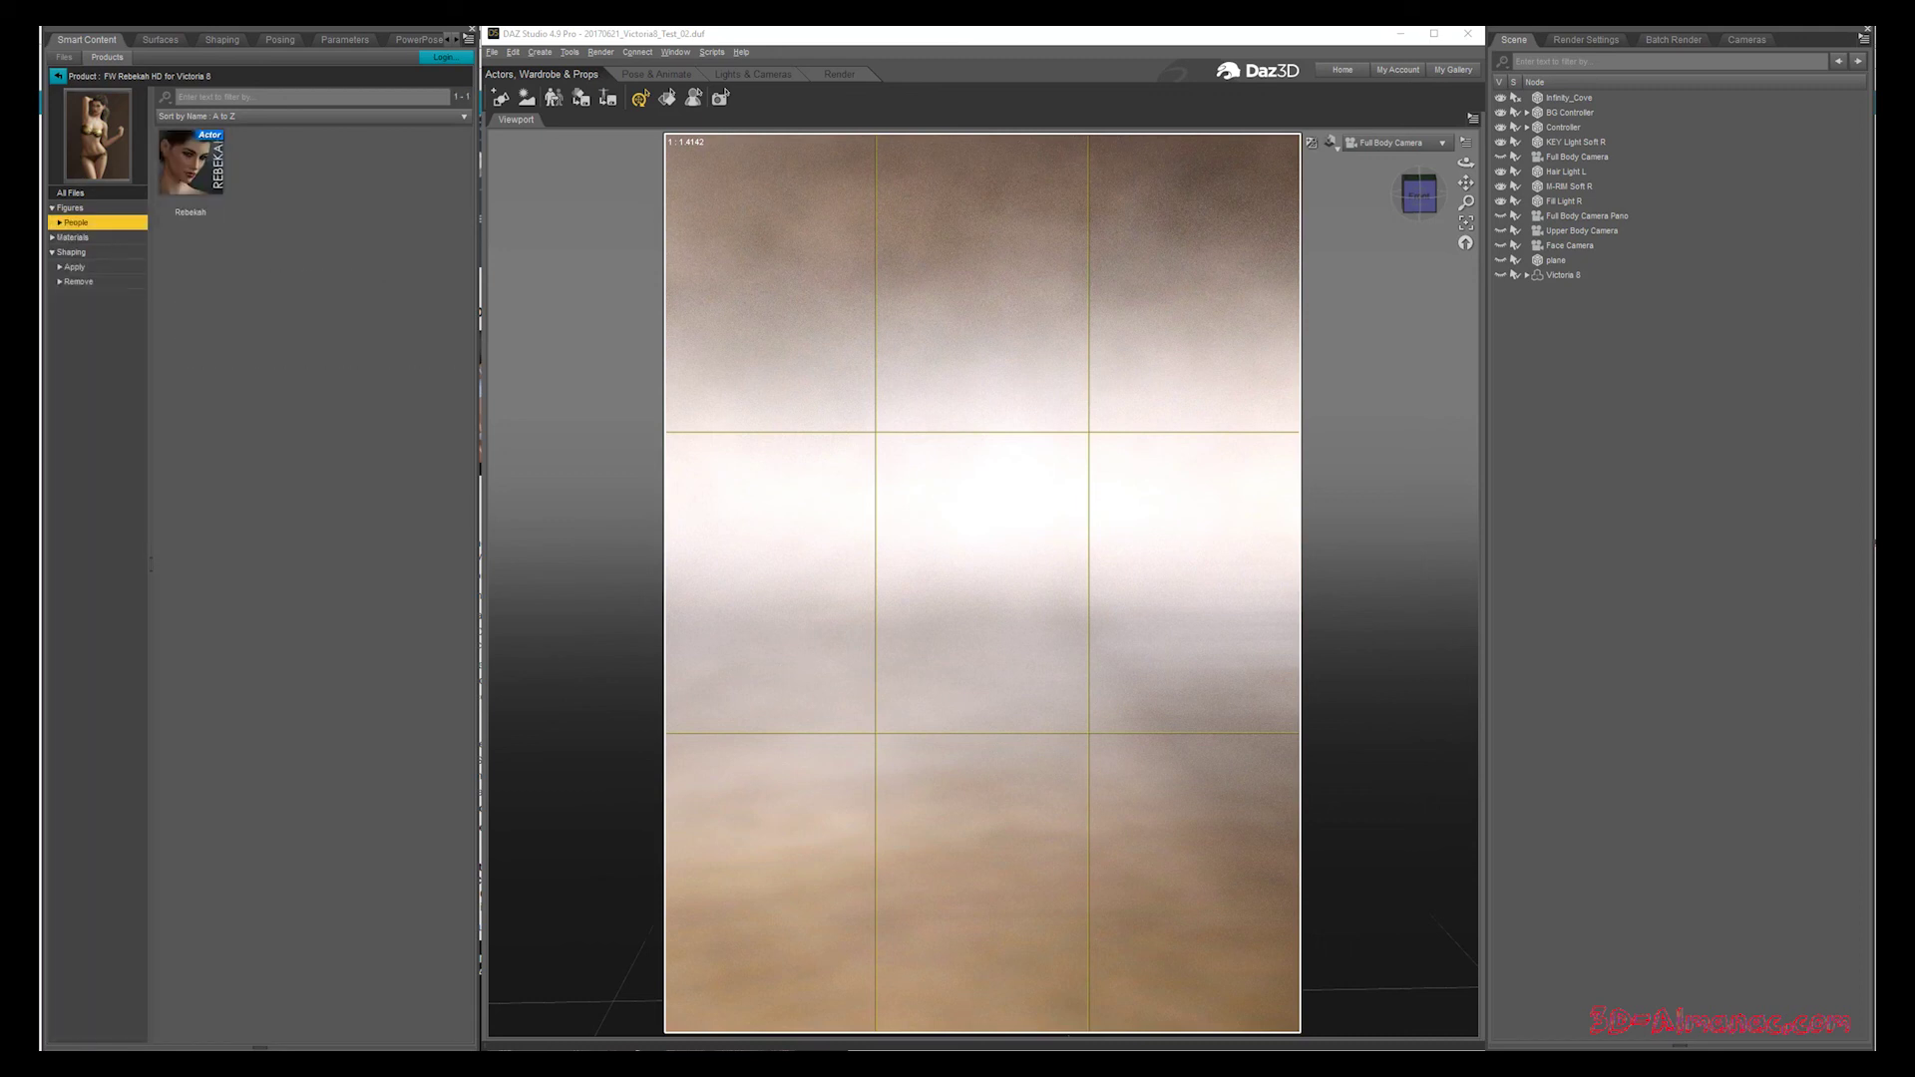
{"action": "left_click", "coordinate": [74, 267]}
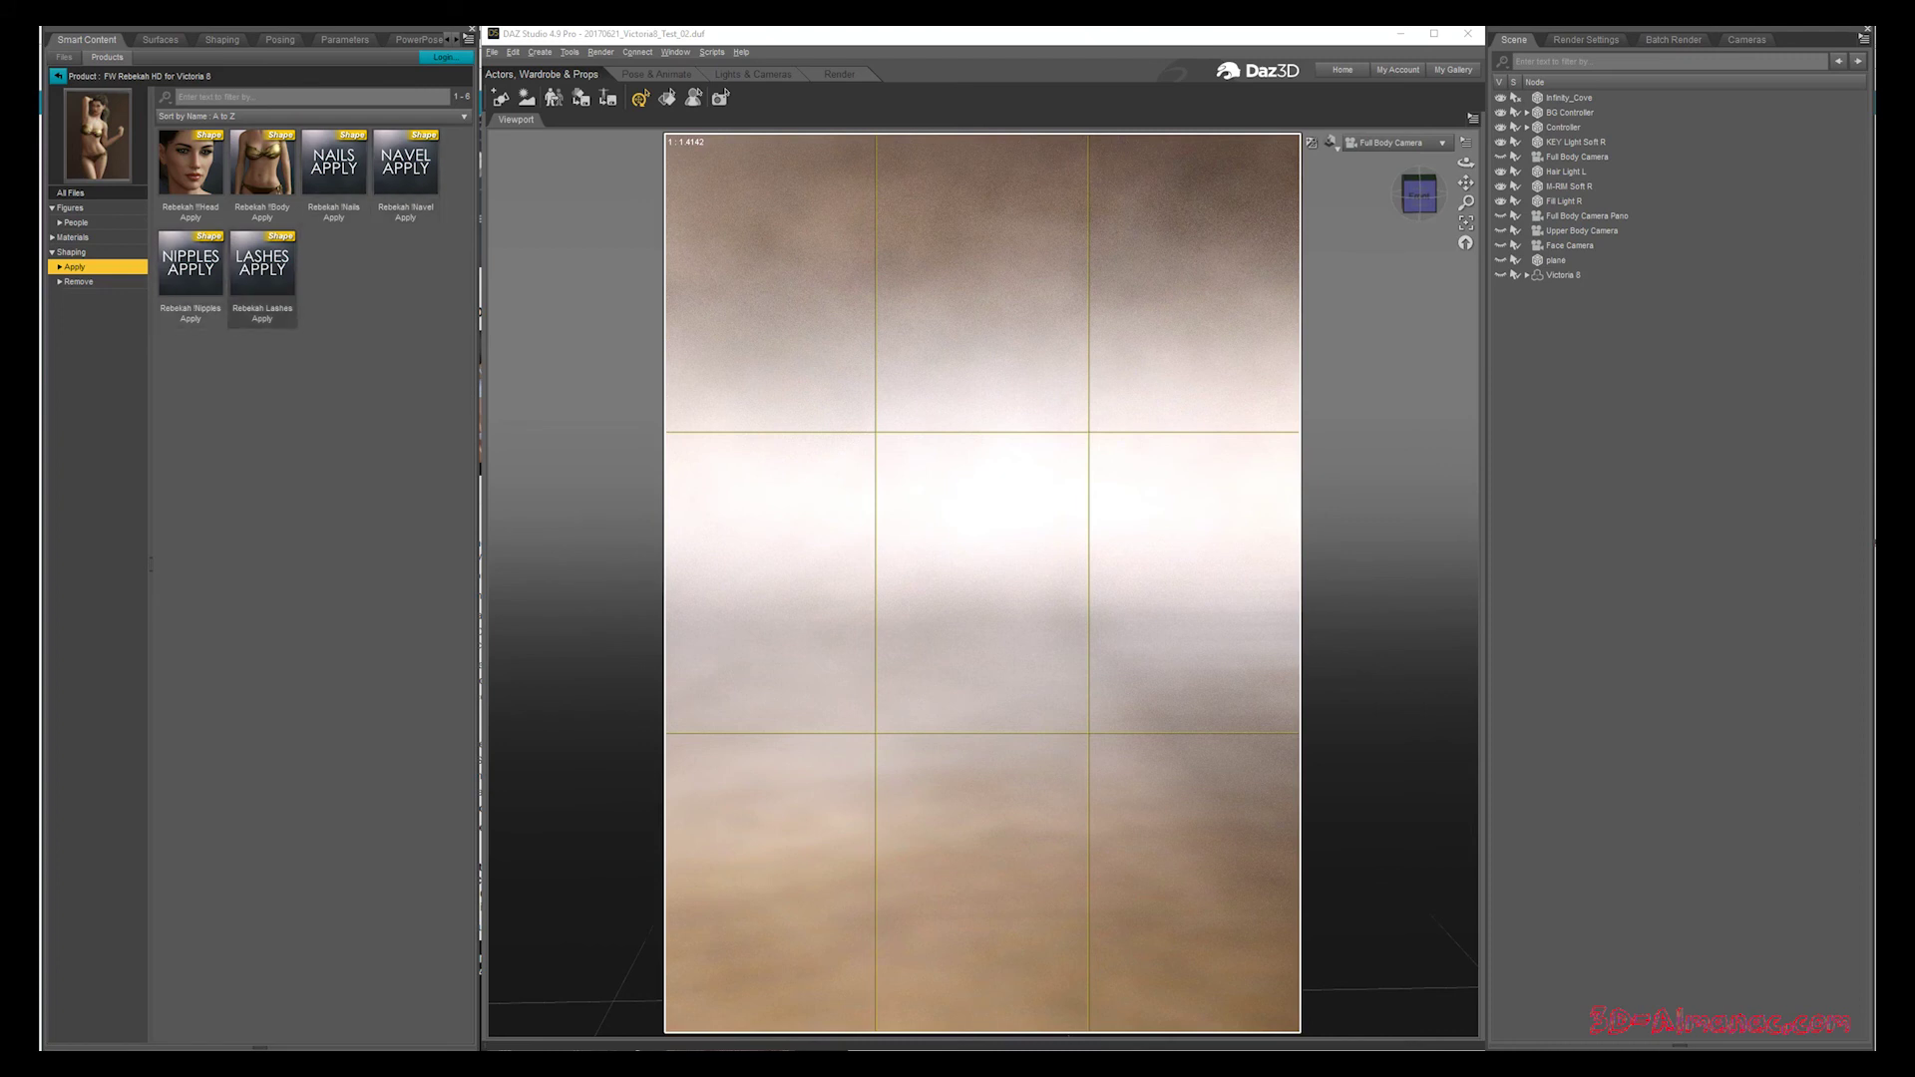
{"action": "left_click", "coordinate": [79, 281]}
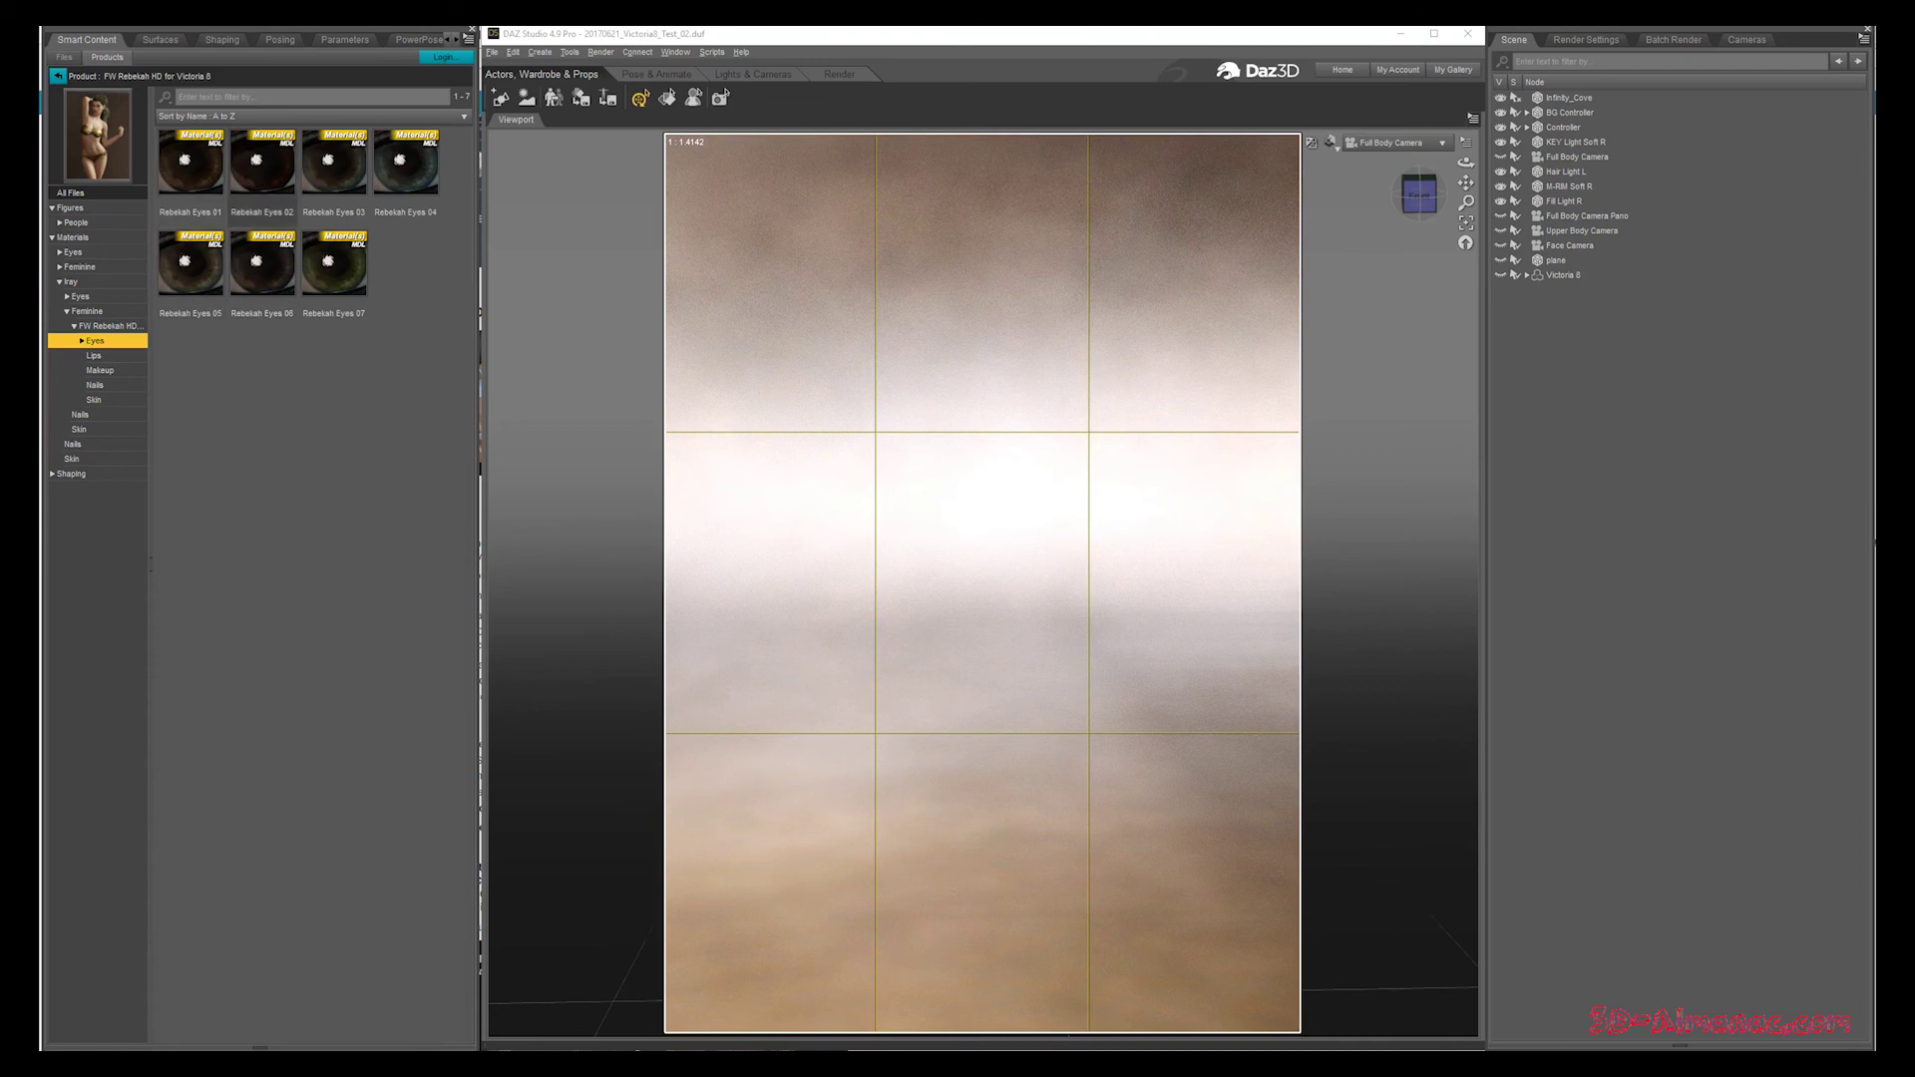
{"action": "left_click", "coordinate": [93, 356]}
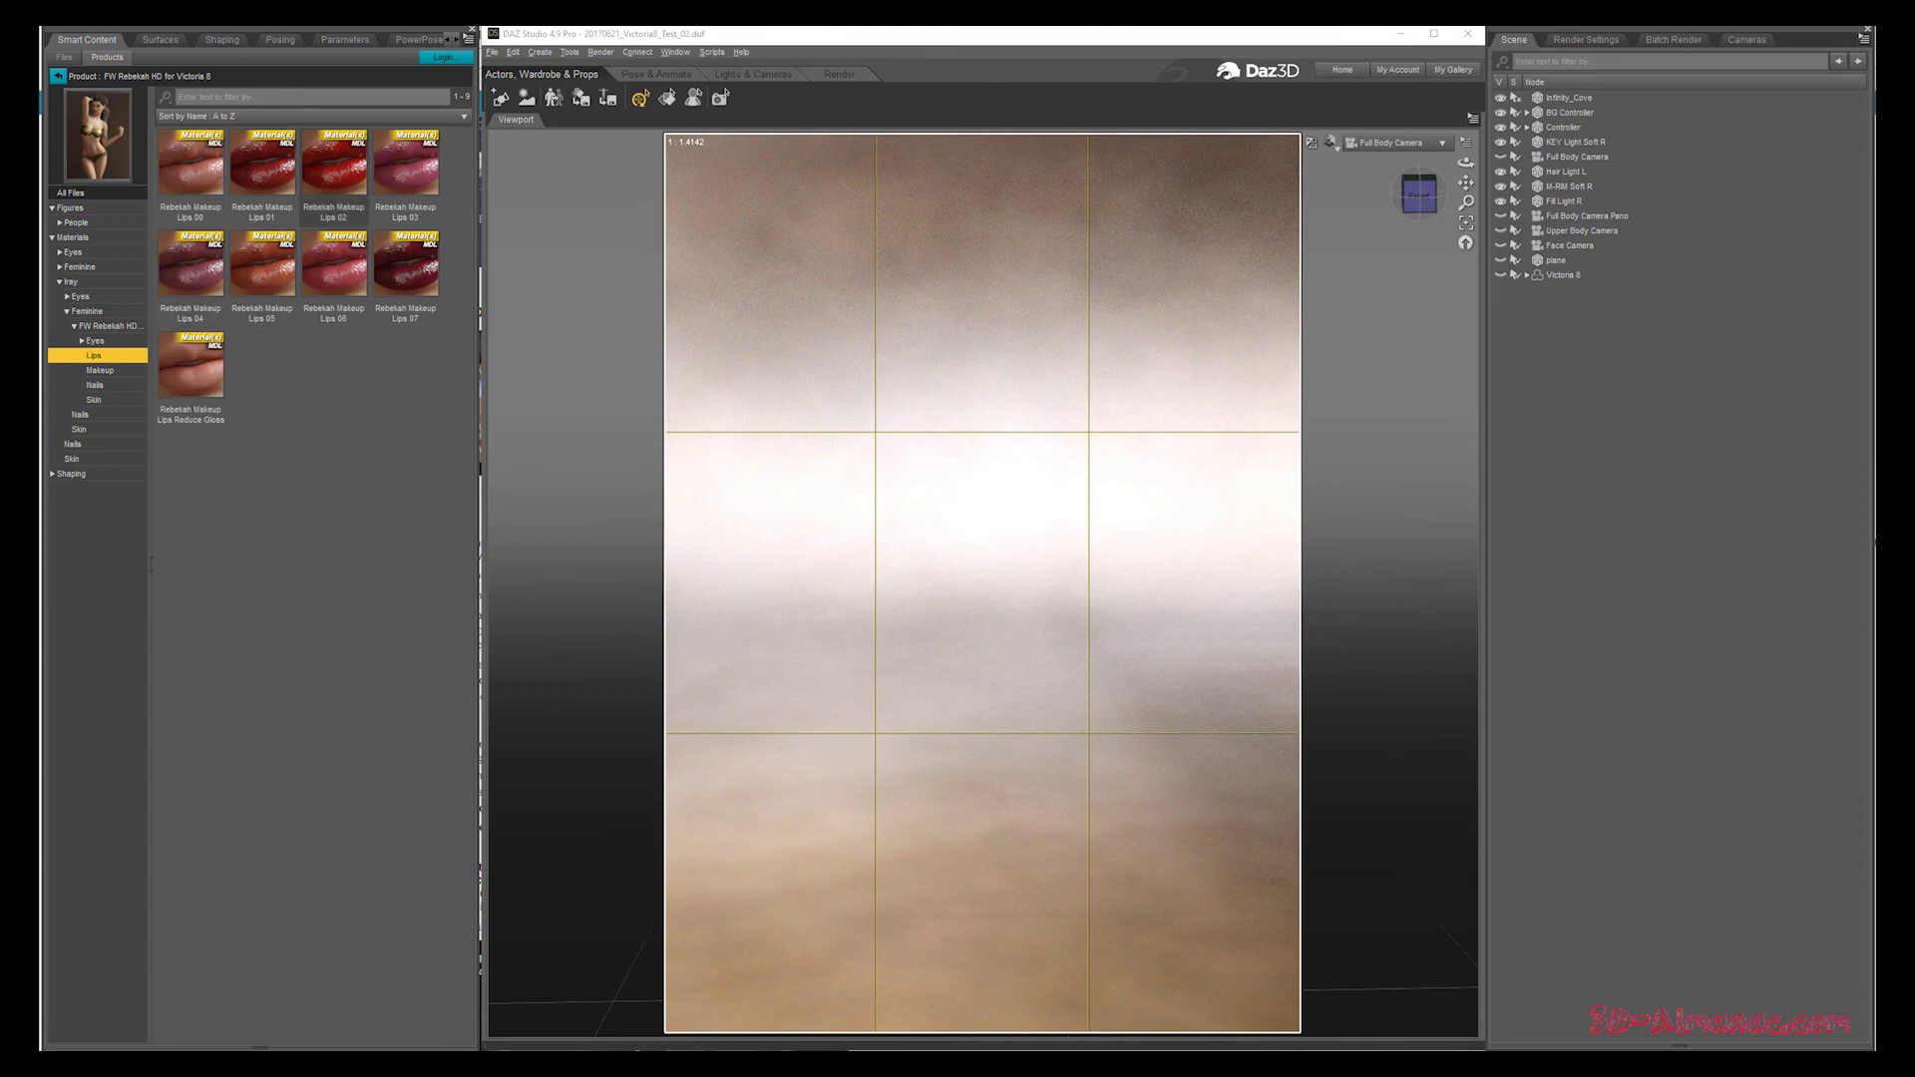
{"action": "left_click", "coordinate": [99, 370]}
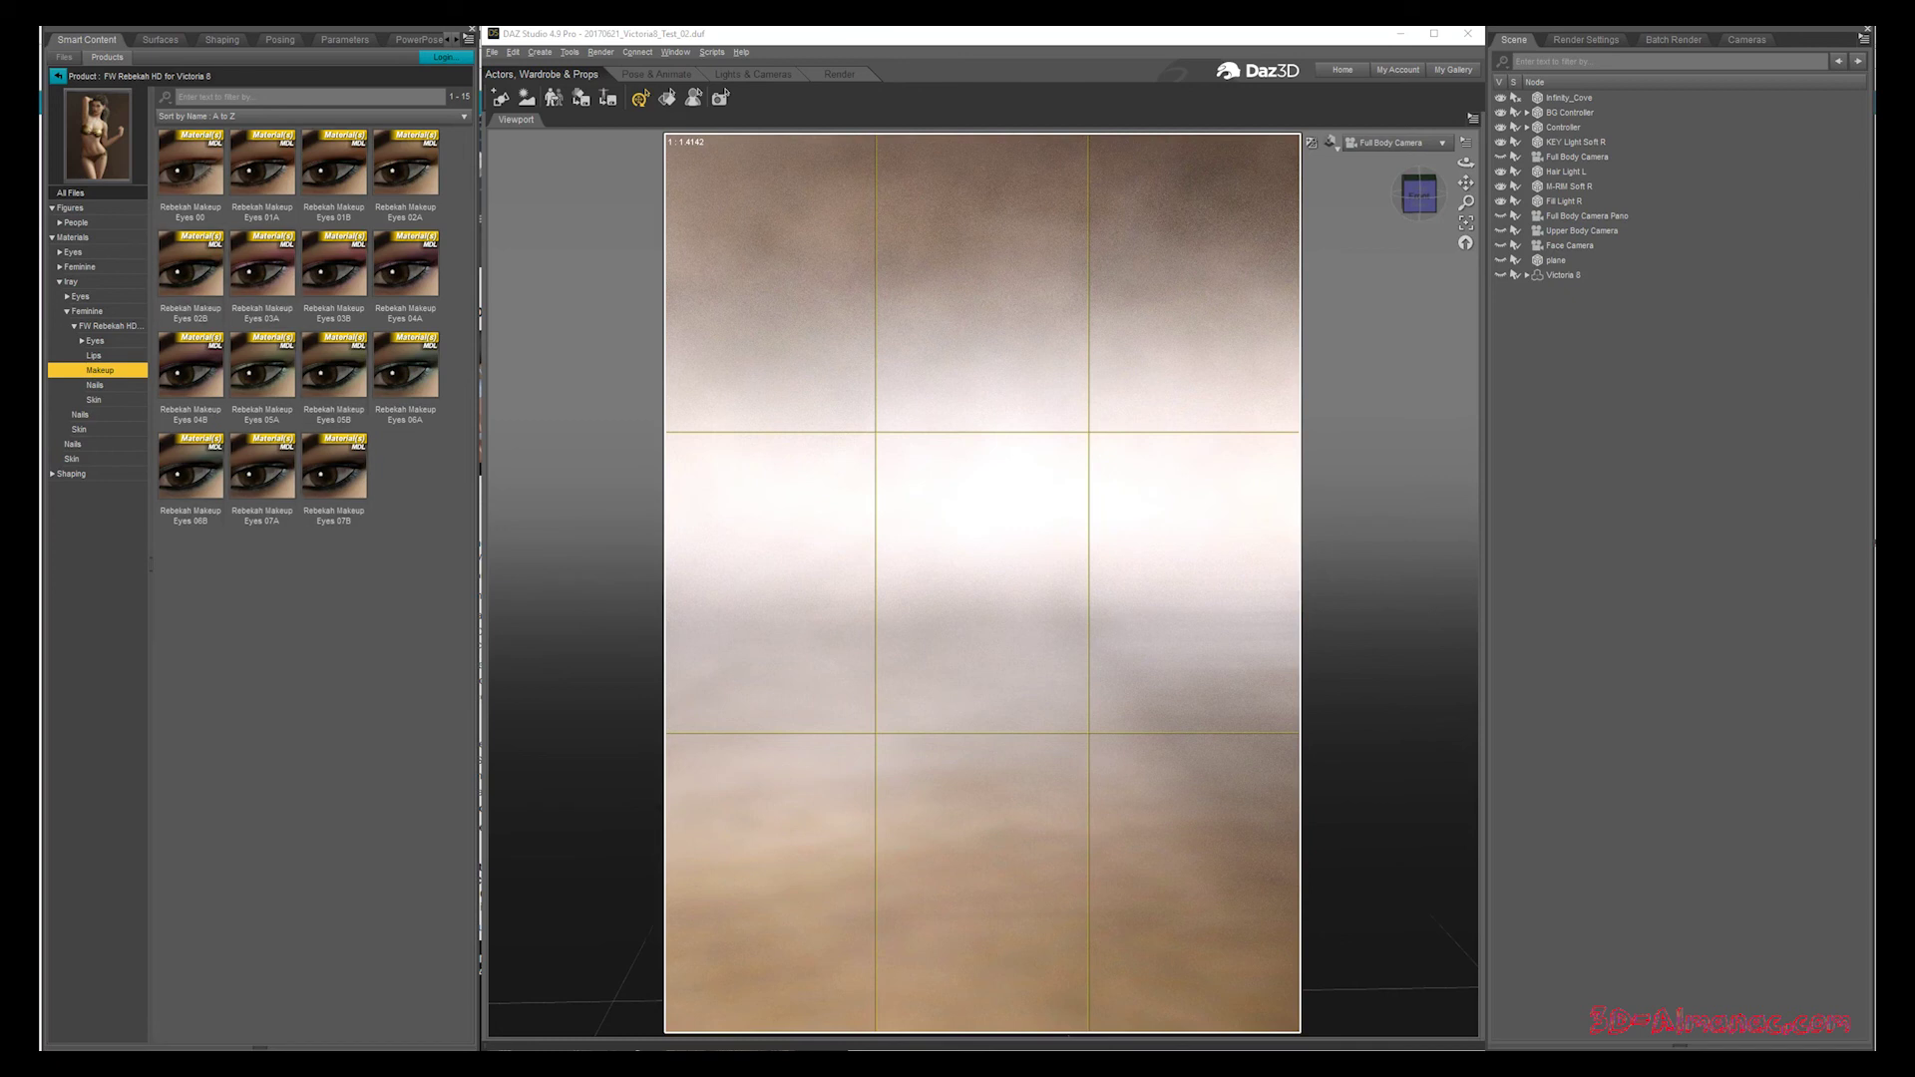
{"action": "left_click", "coordinate": [95, 385]}
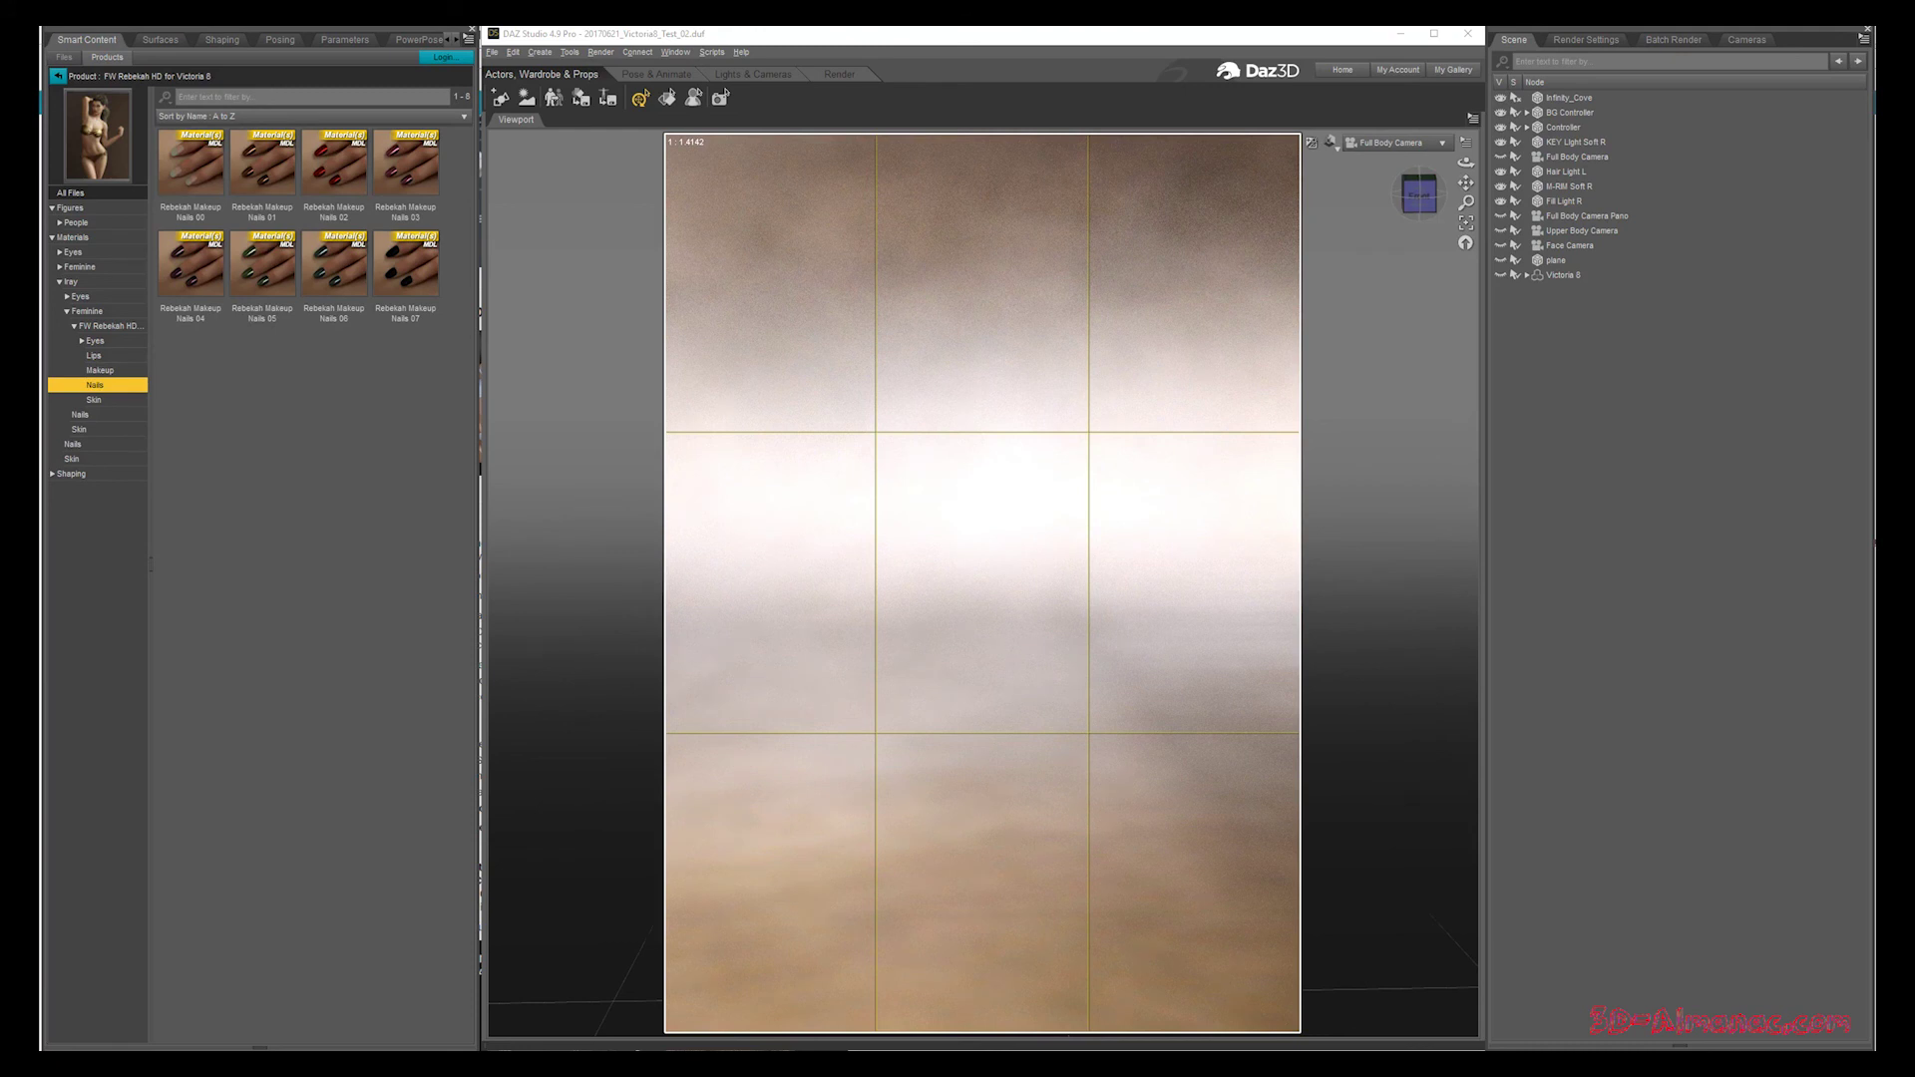
{"action": "left_click", "coordinate": [92, 400]}
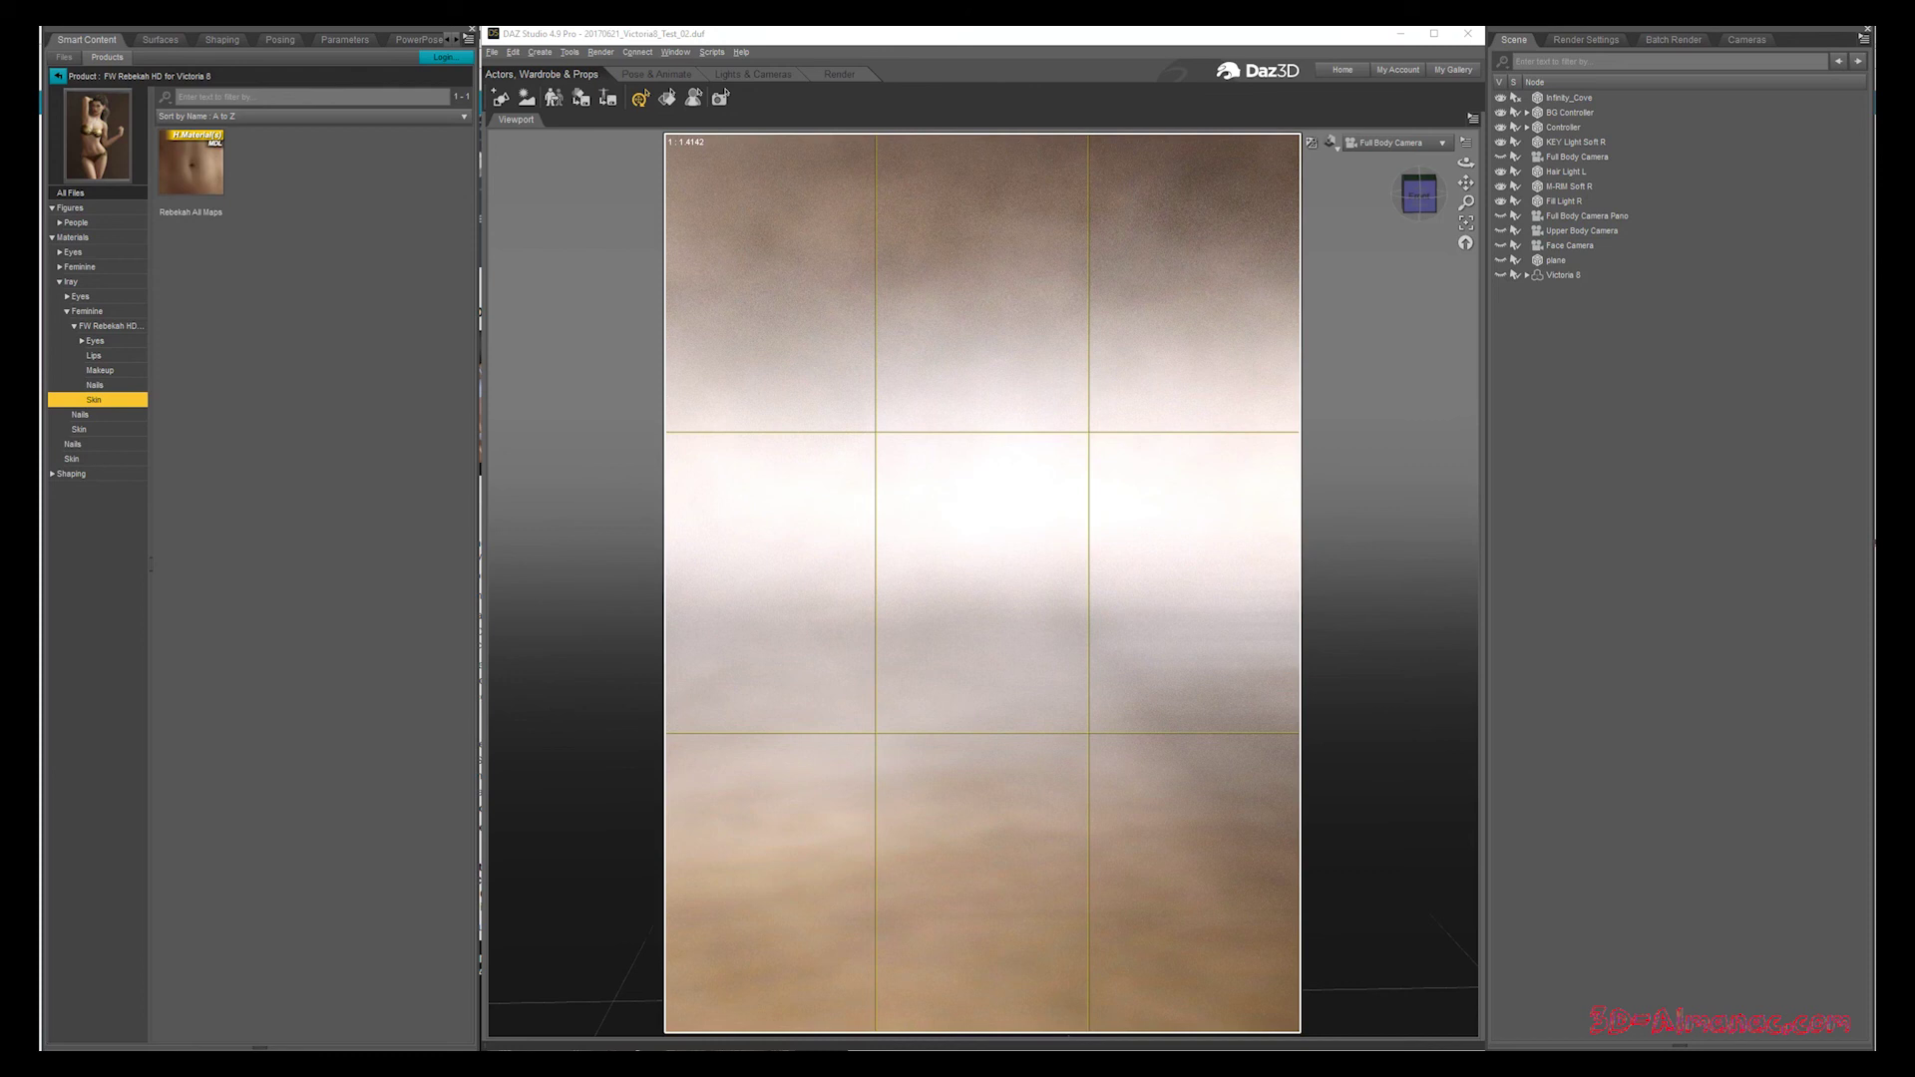
Load the Rebekah figure into the scene and apply the Z SAP 22 G8F Flat Feet pose to it
{"action": "left_click", "coordinate": [76, 222]}
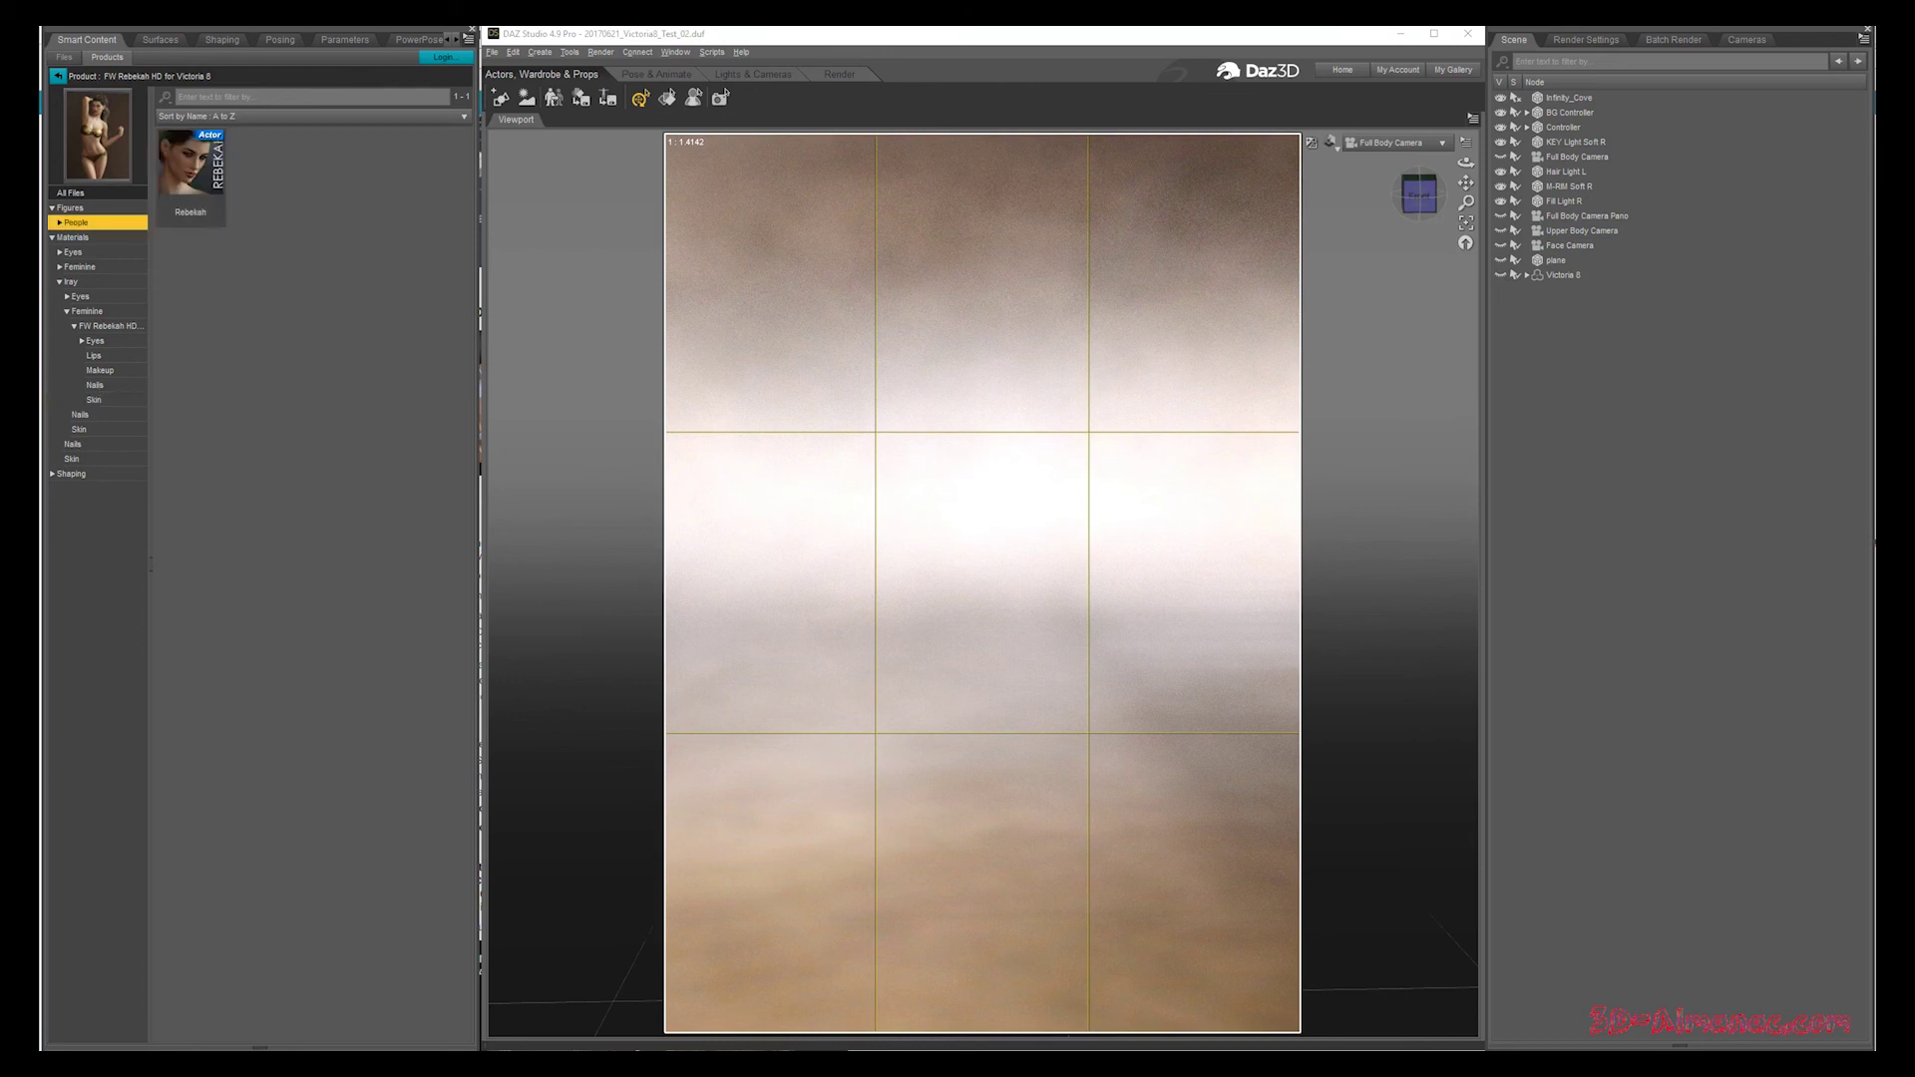
{"action": "left_click", "coordinate": [190, 177]}
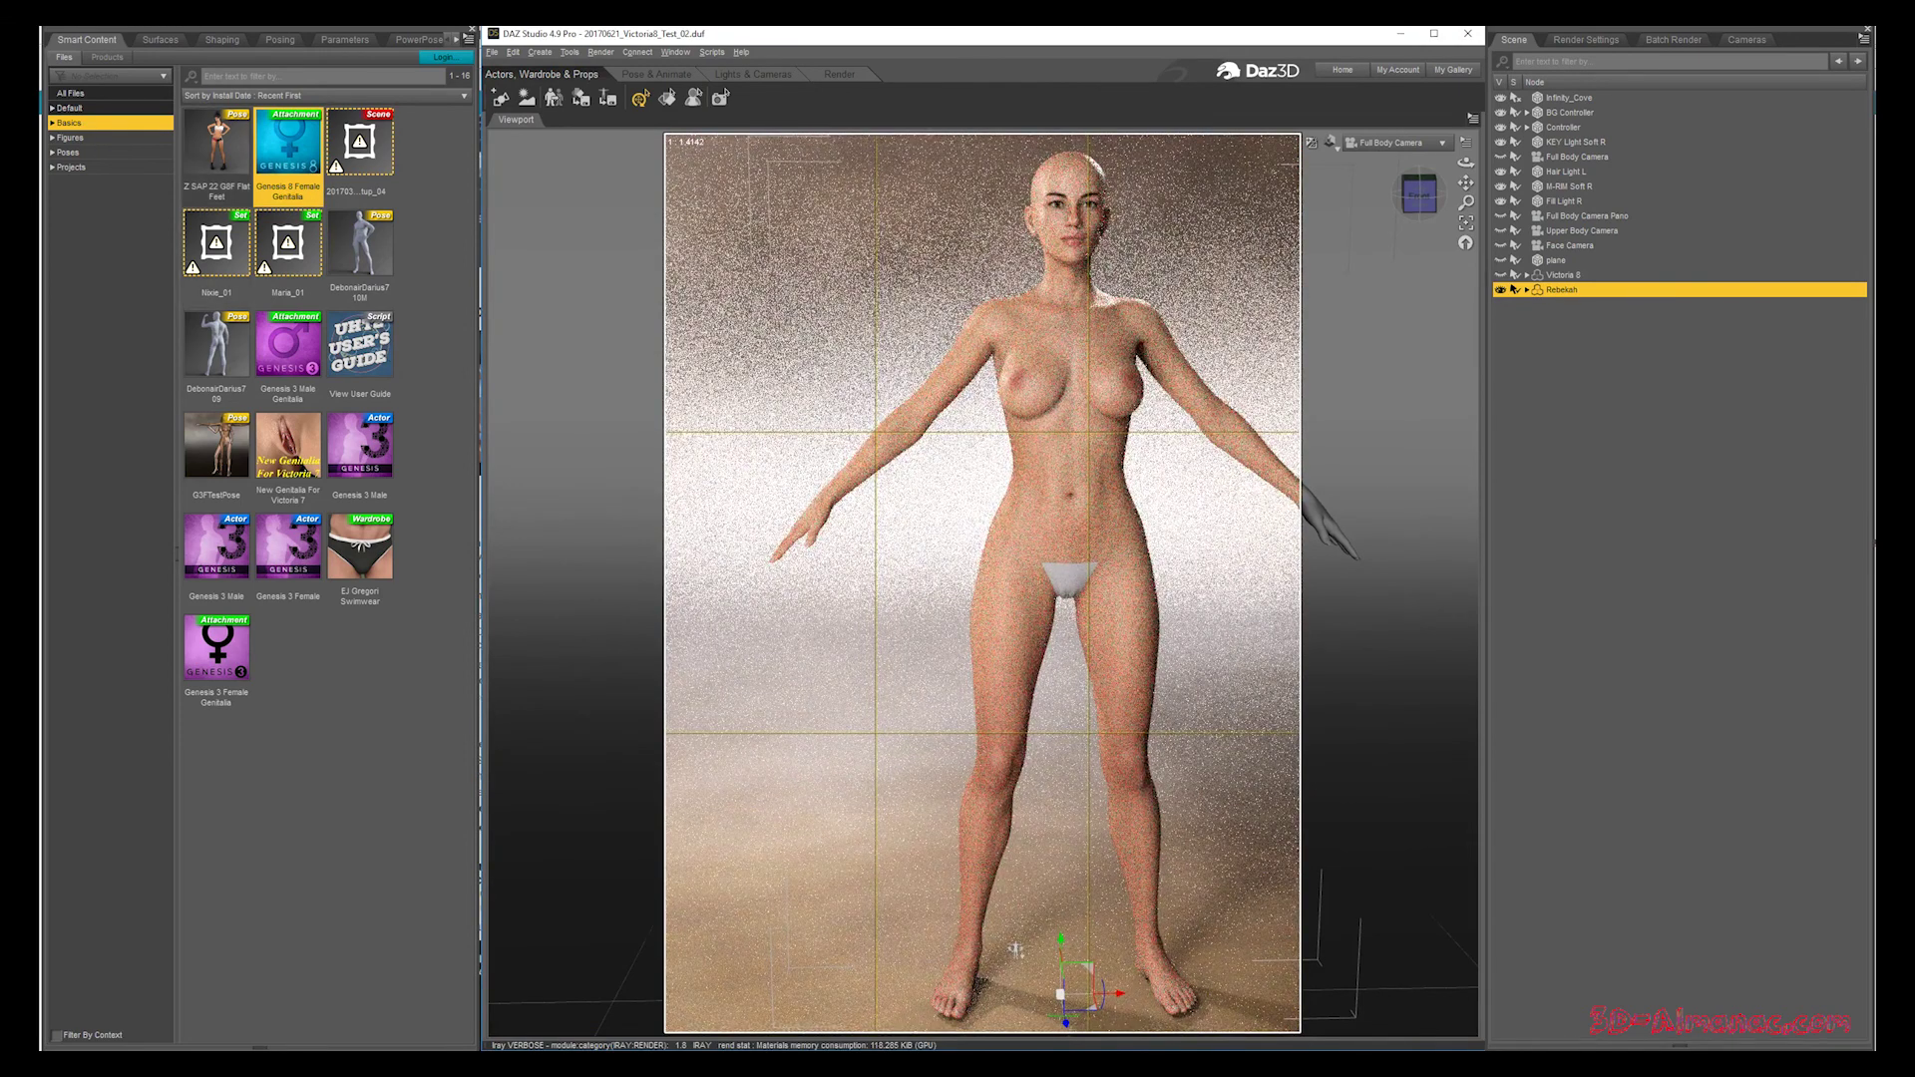
{"action": "left_click", "coordinate": [217, 150]}
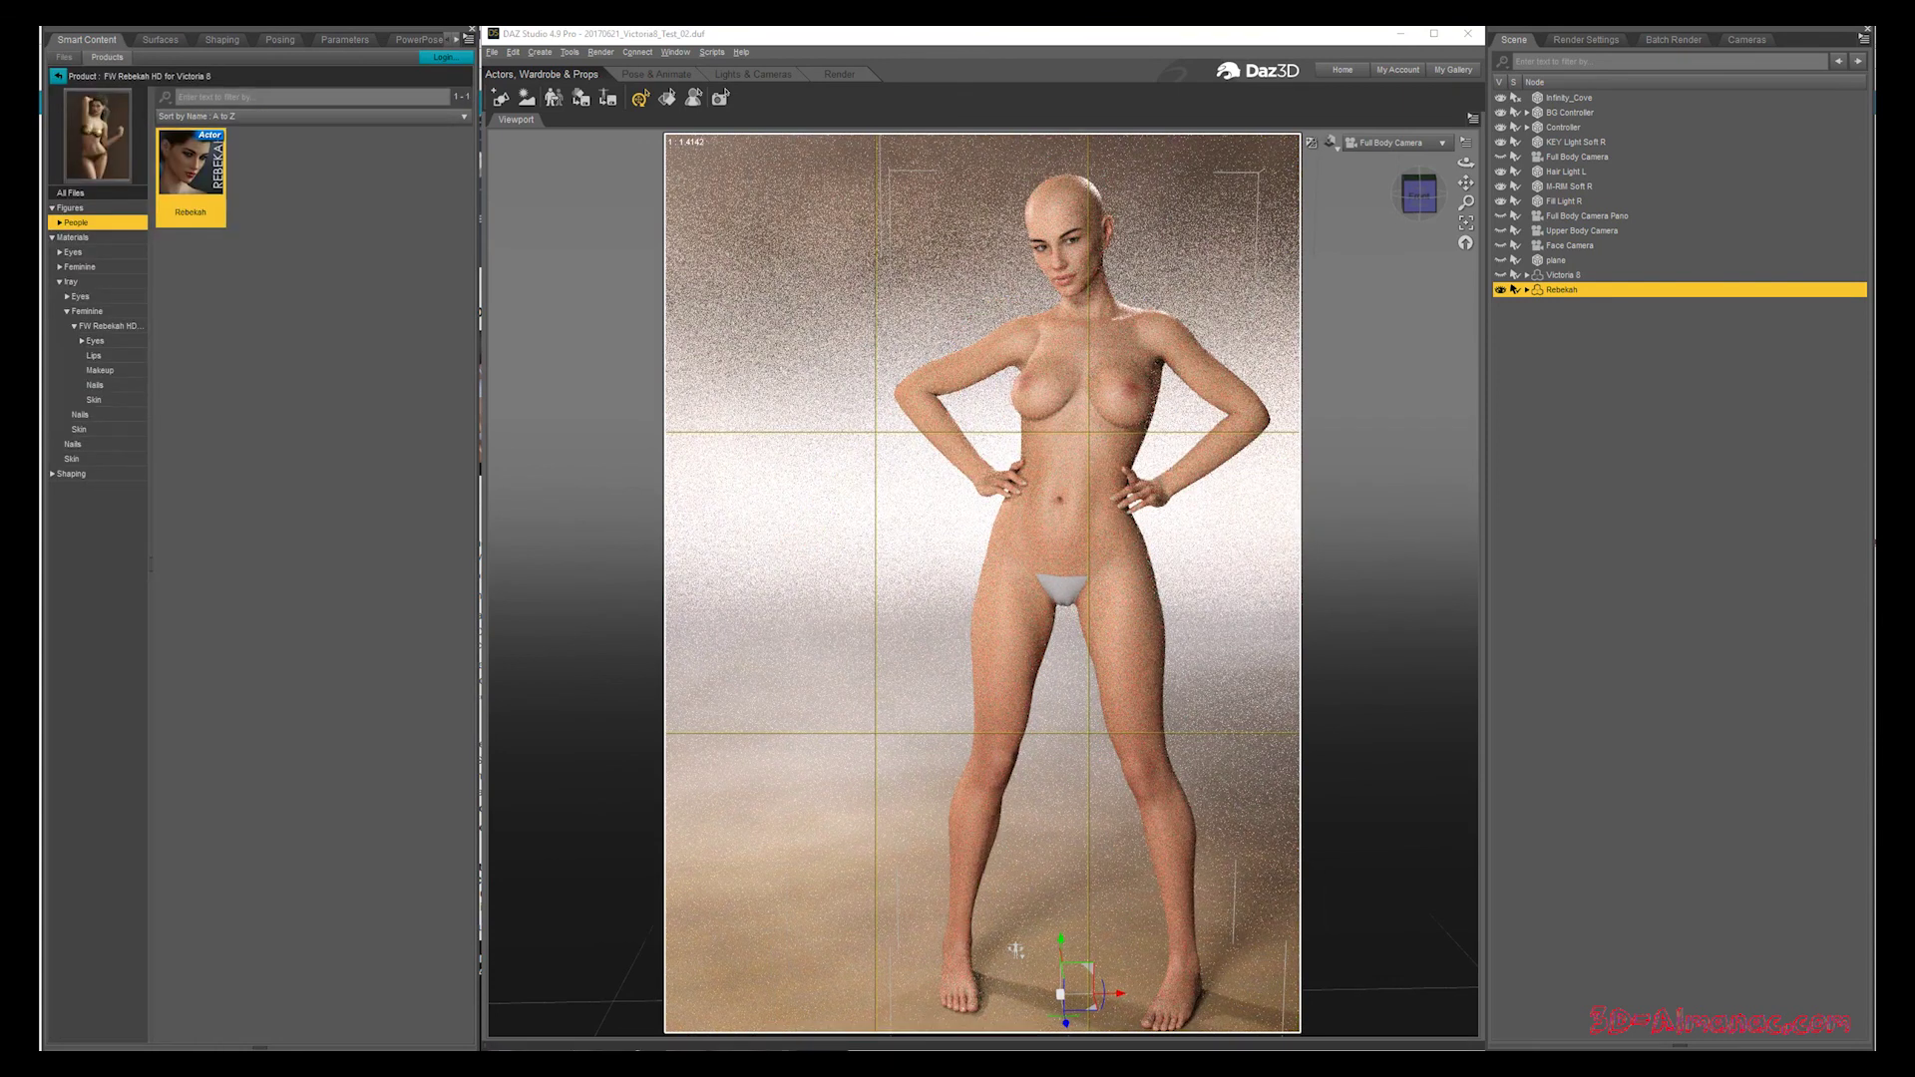
Add the first Voss Hair version to the Rebekah figure
{"action": "left_click", "coordinate": [94, 399]}
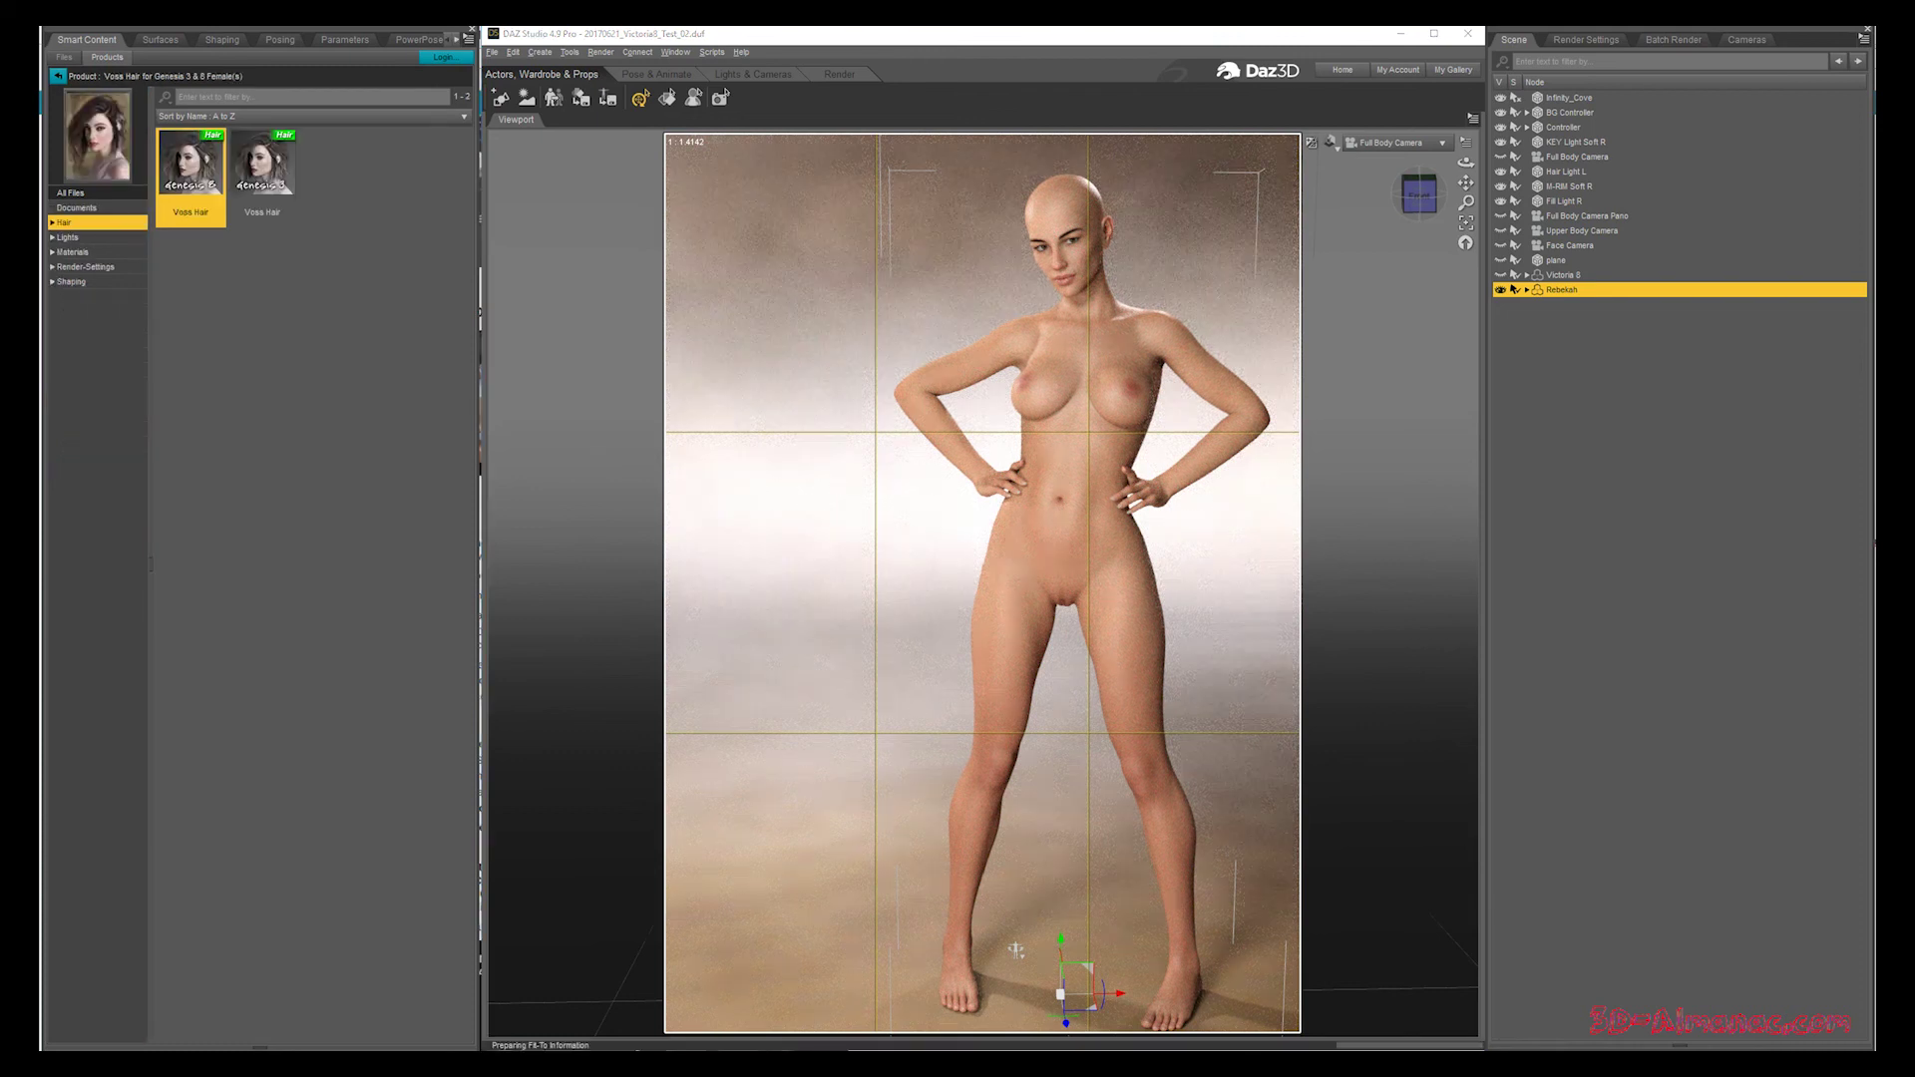
{"action": "double_click", "coordinate": [190, 164]}
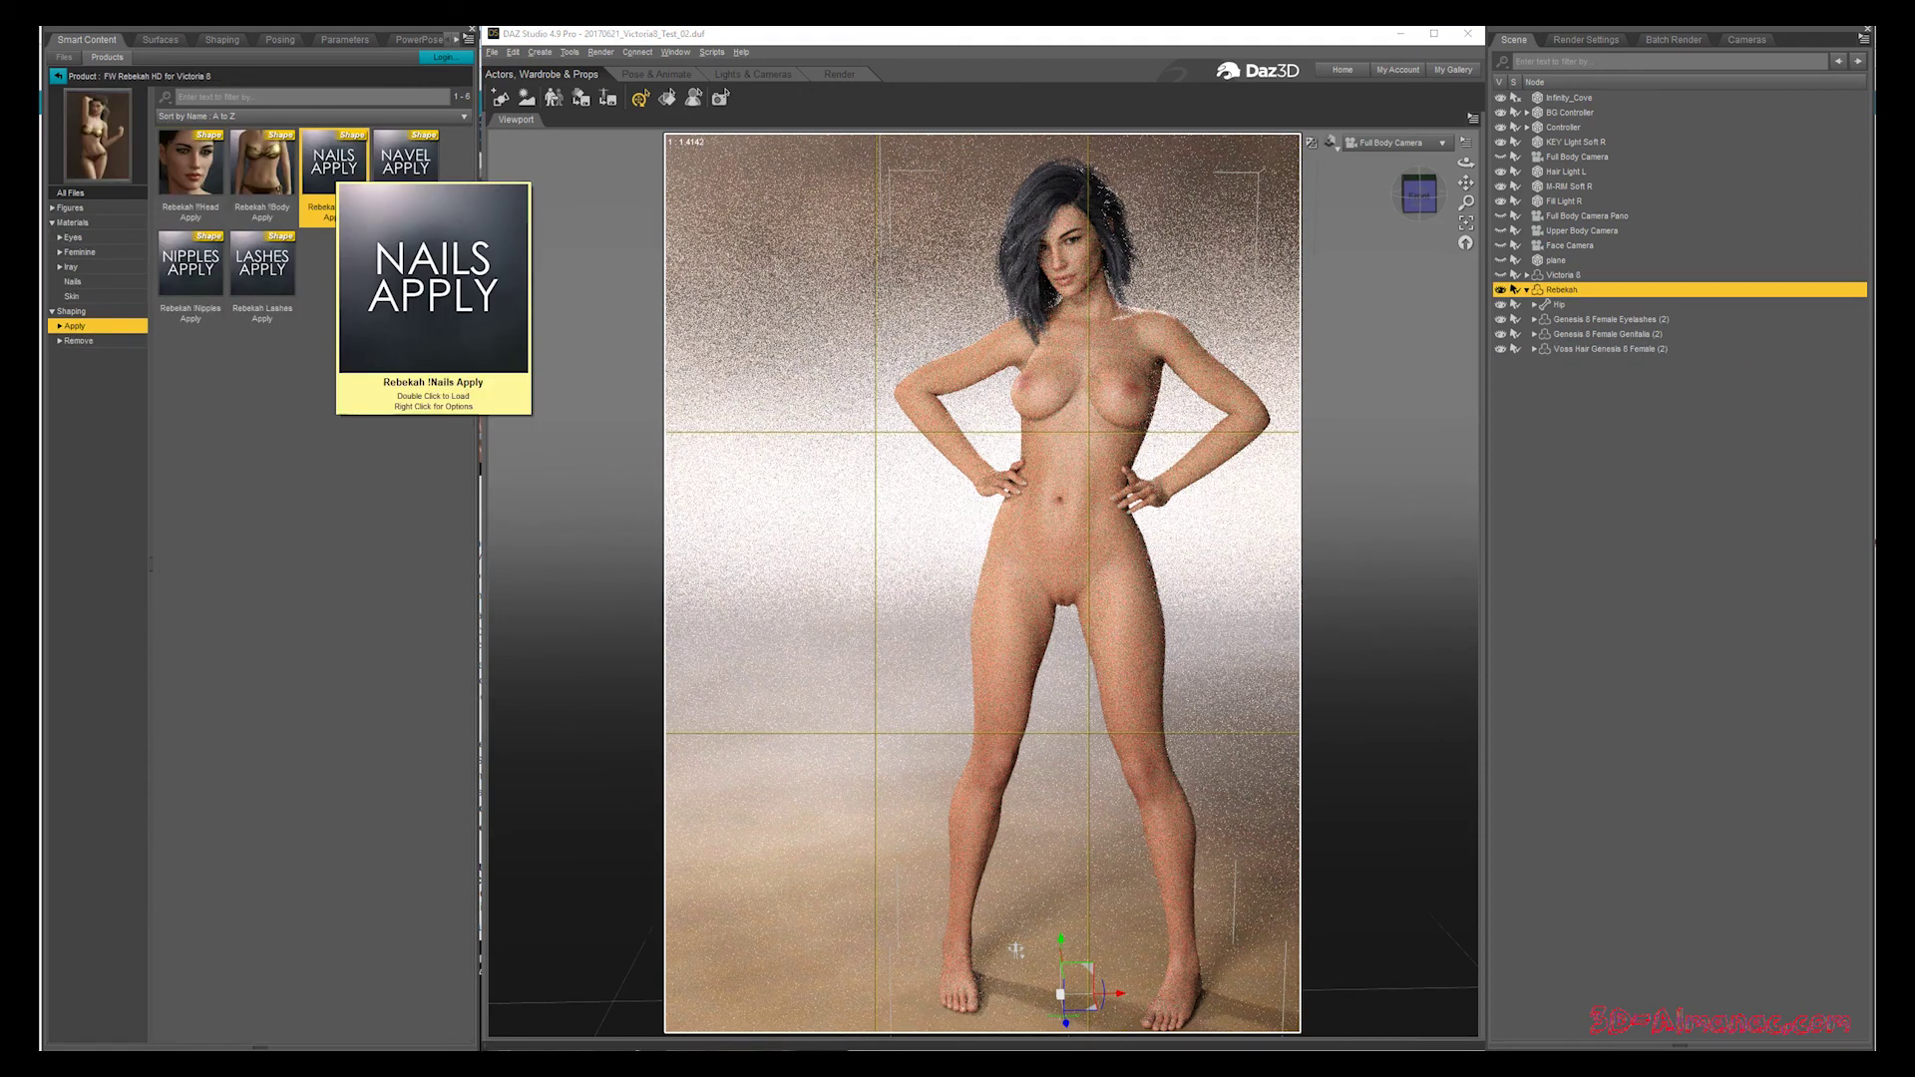
Apply the Rebekah Nails, Navel, Nipples and Lashes shape presets to the figure
{"action": "double_click", "coordinate": [335, 165]}
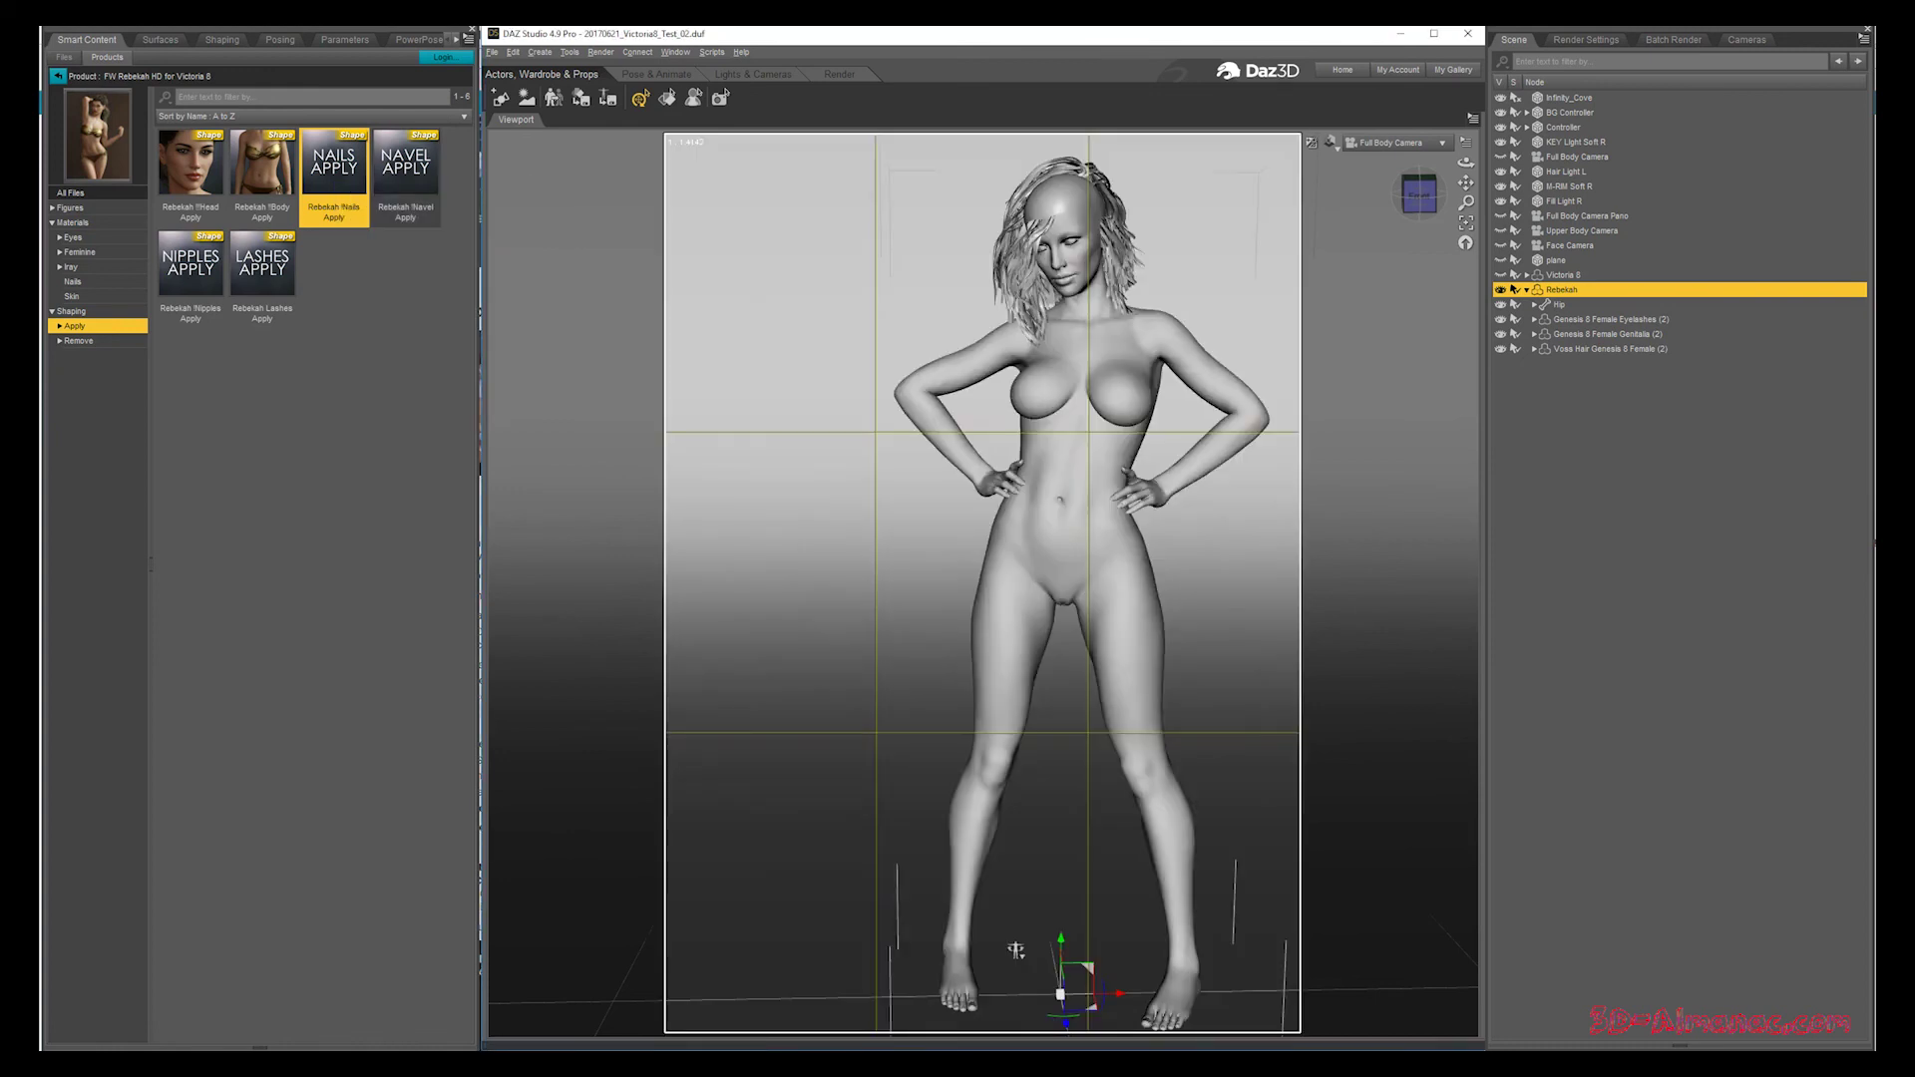
{"action": "double_click", "coordinate": [405, 164]}
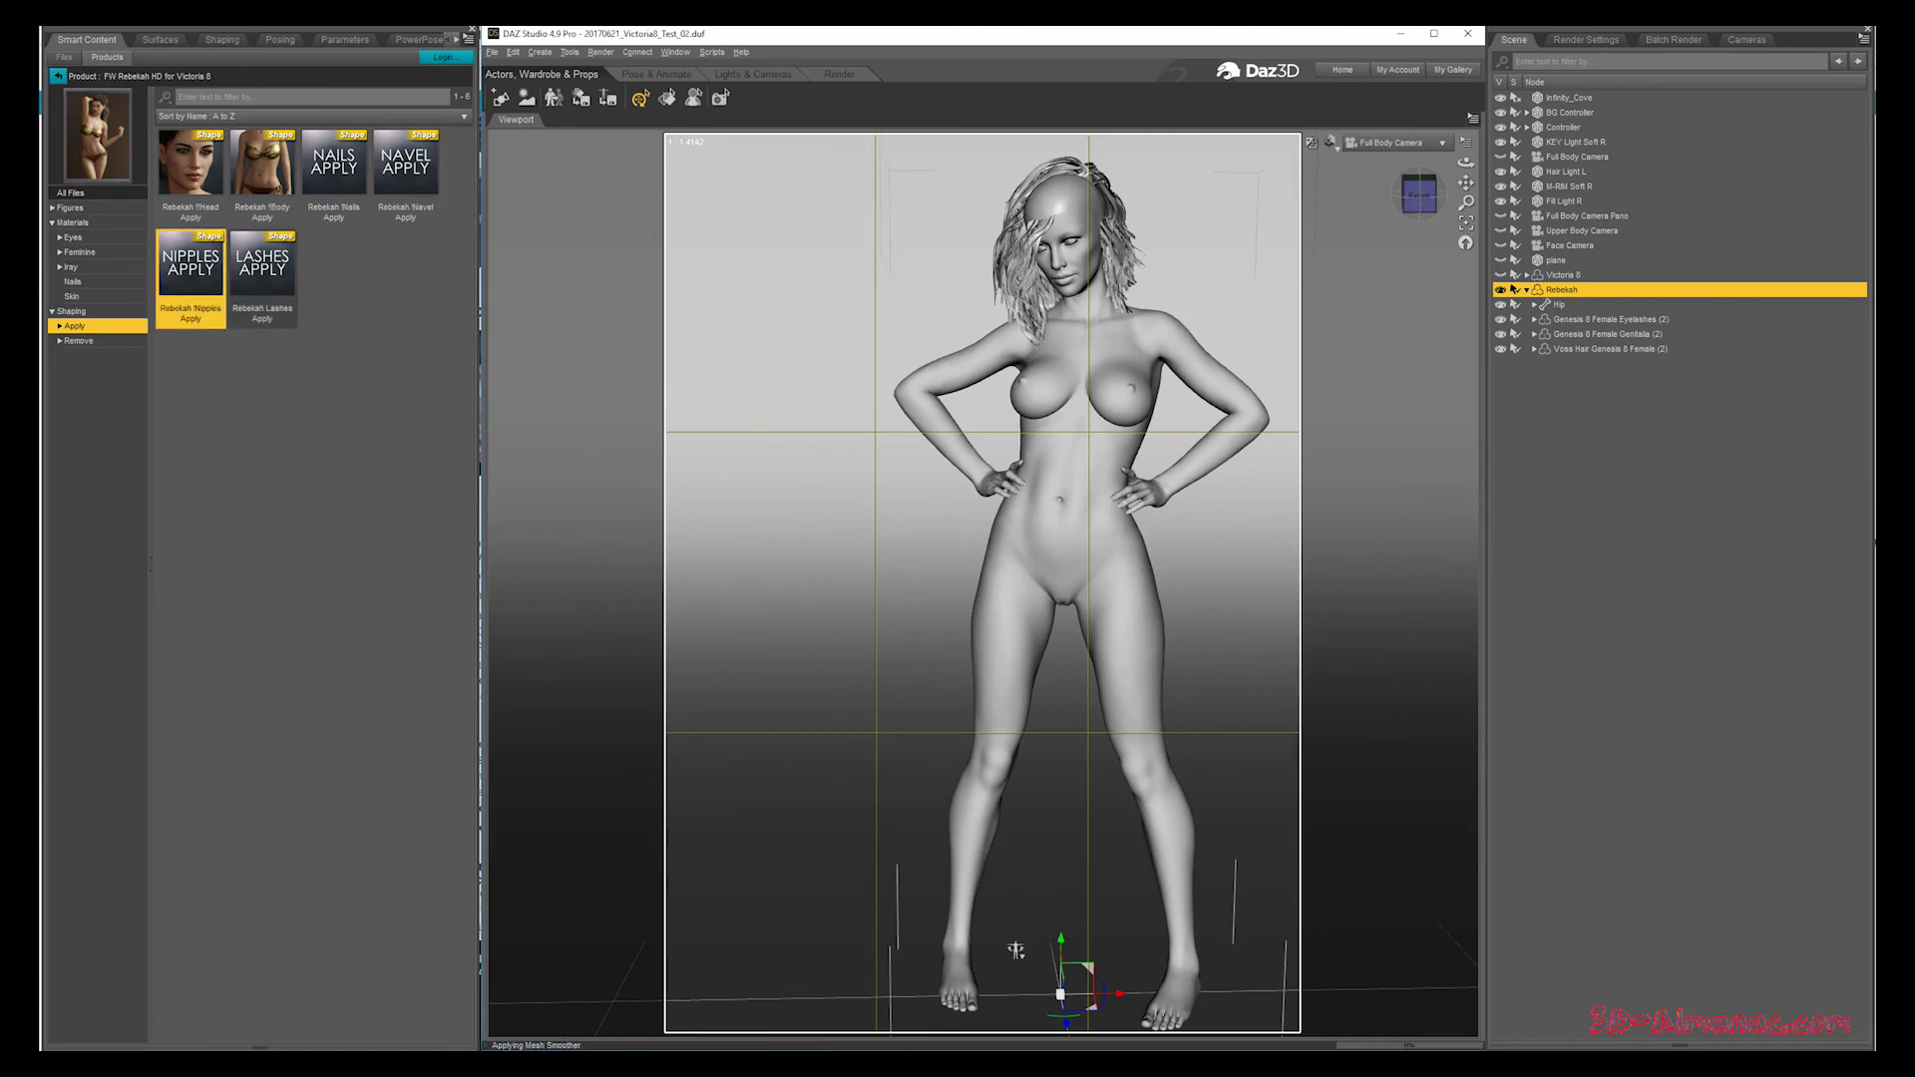
{"action": "double_click", "coordinate": [261, 264]}
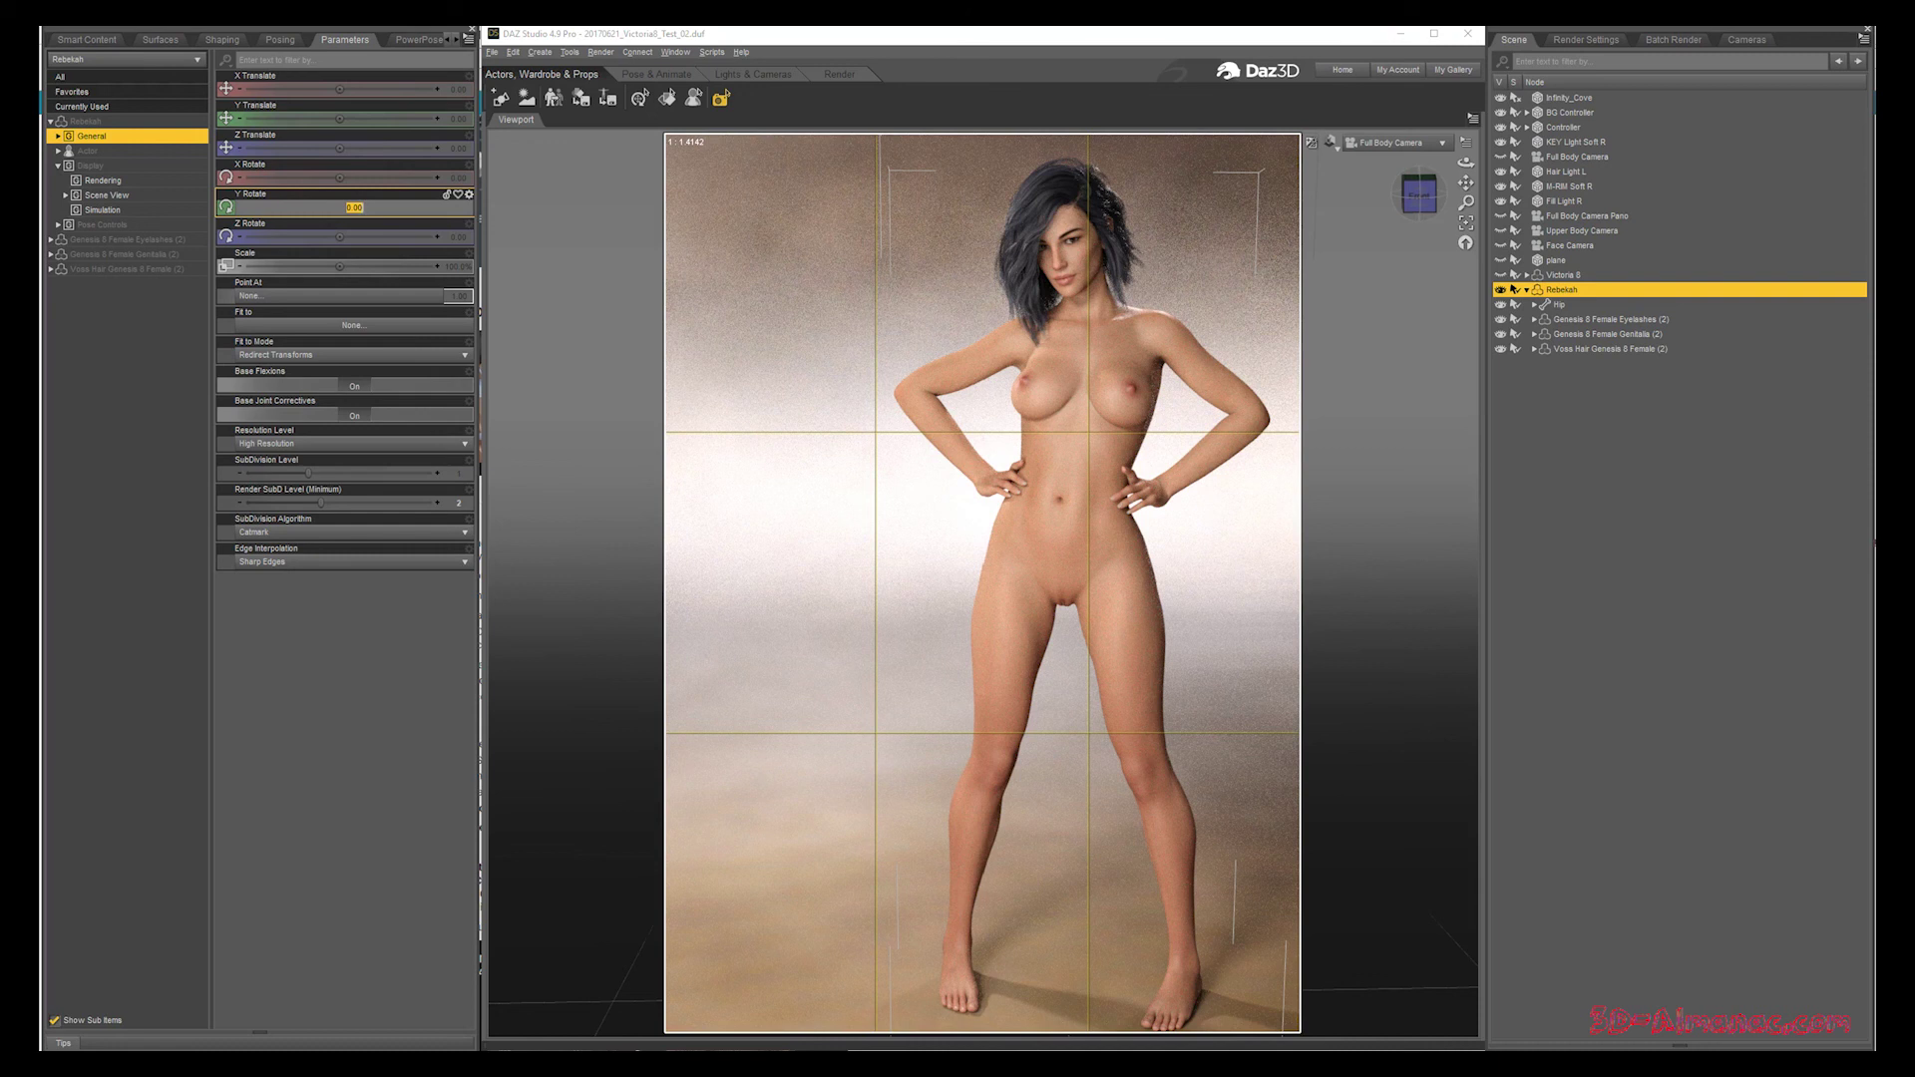
Set the Rebekah figure's Y Rotate to 180
{"action": "type", "text": "180"}
{"action": "key", "text": "Return"}
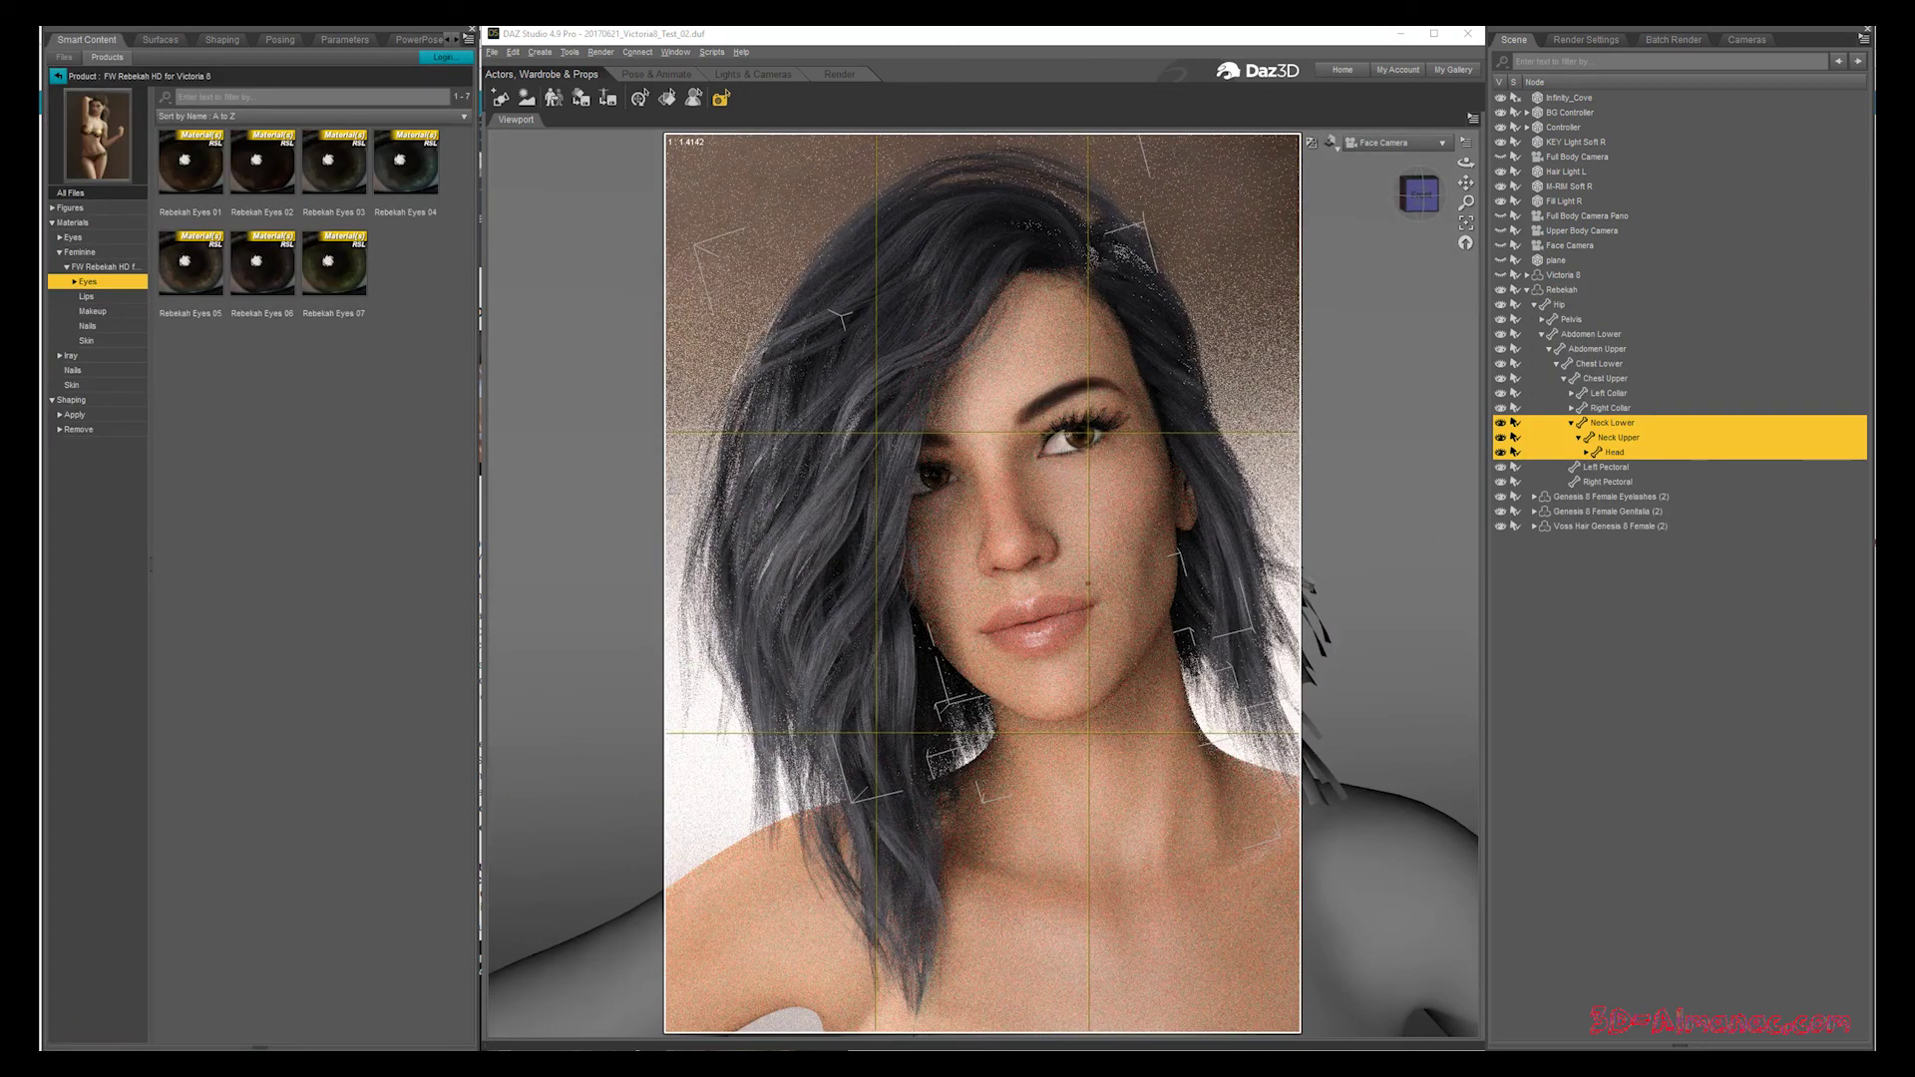
Compare the Rebekah Eyes 01 to 07 materials with the whole Rebekah figure selected, and finish with Rebekah Eyes 04
{"action": "left_click", "coordinate": [190, 174]}
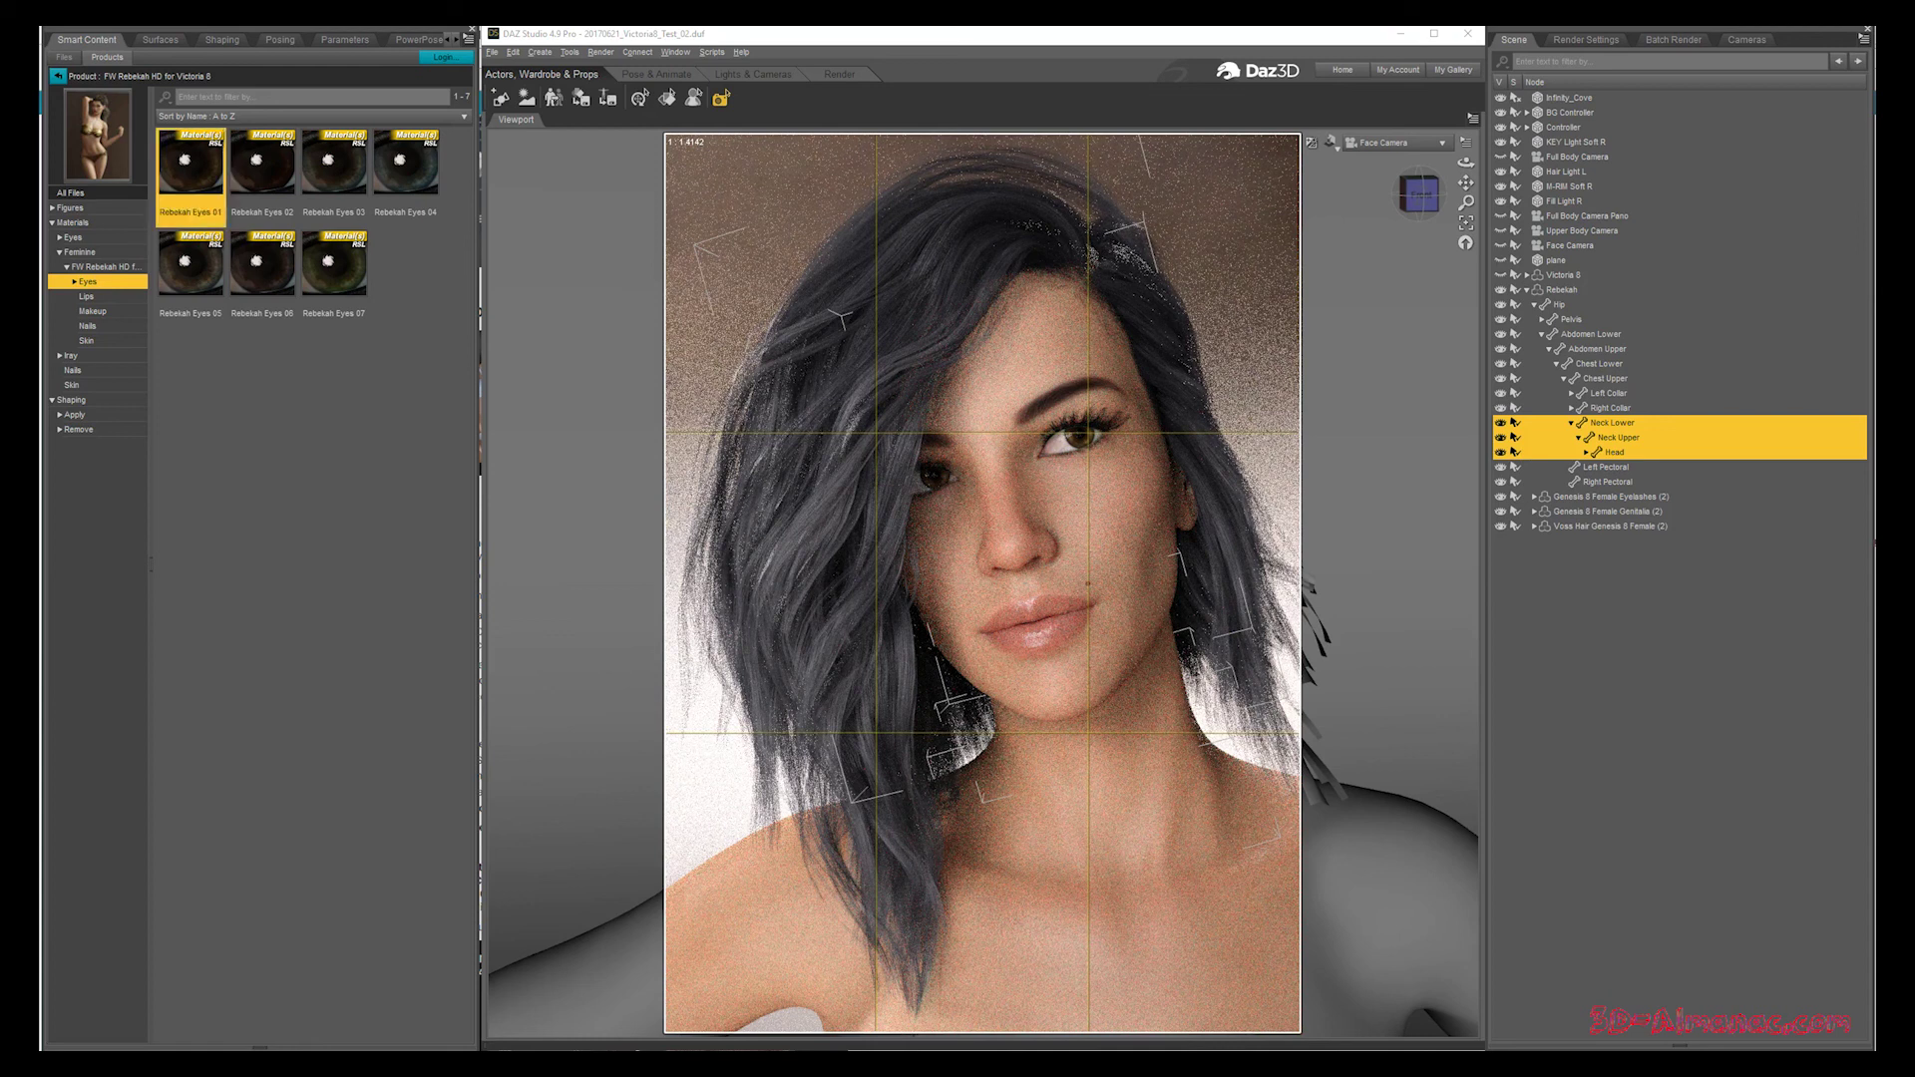
{"action": "left_click", "coordinate": [1562, 289]}
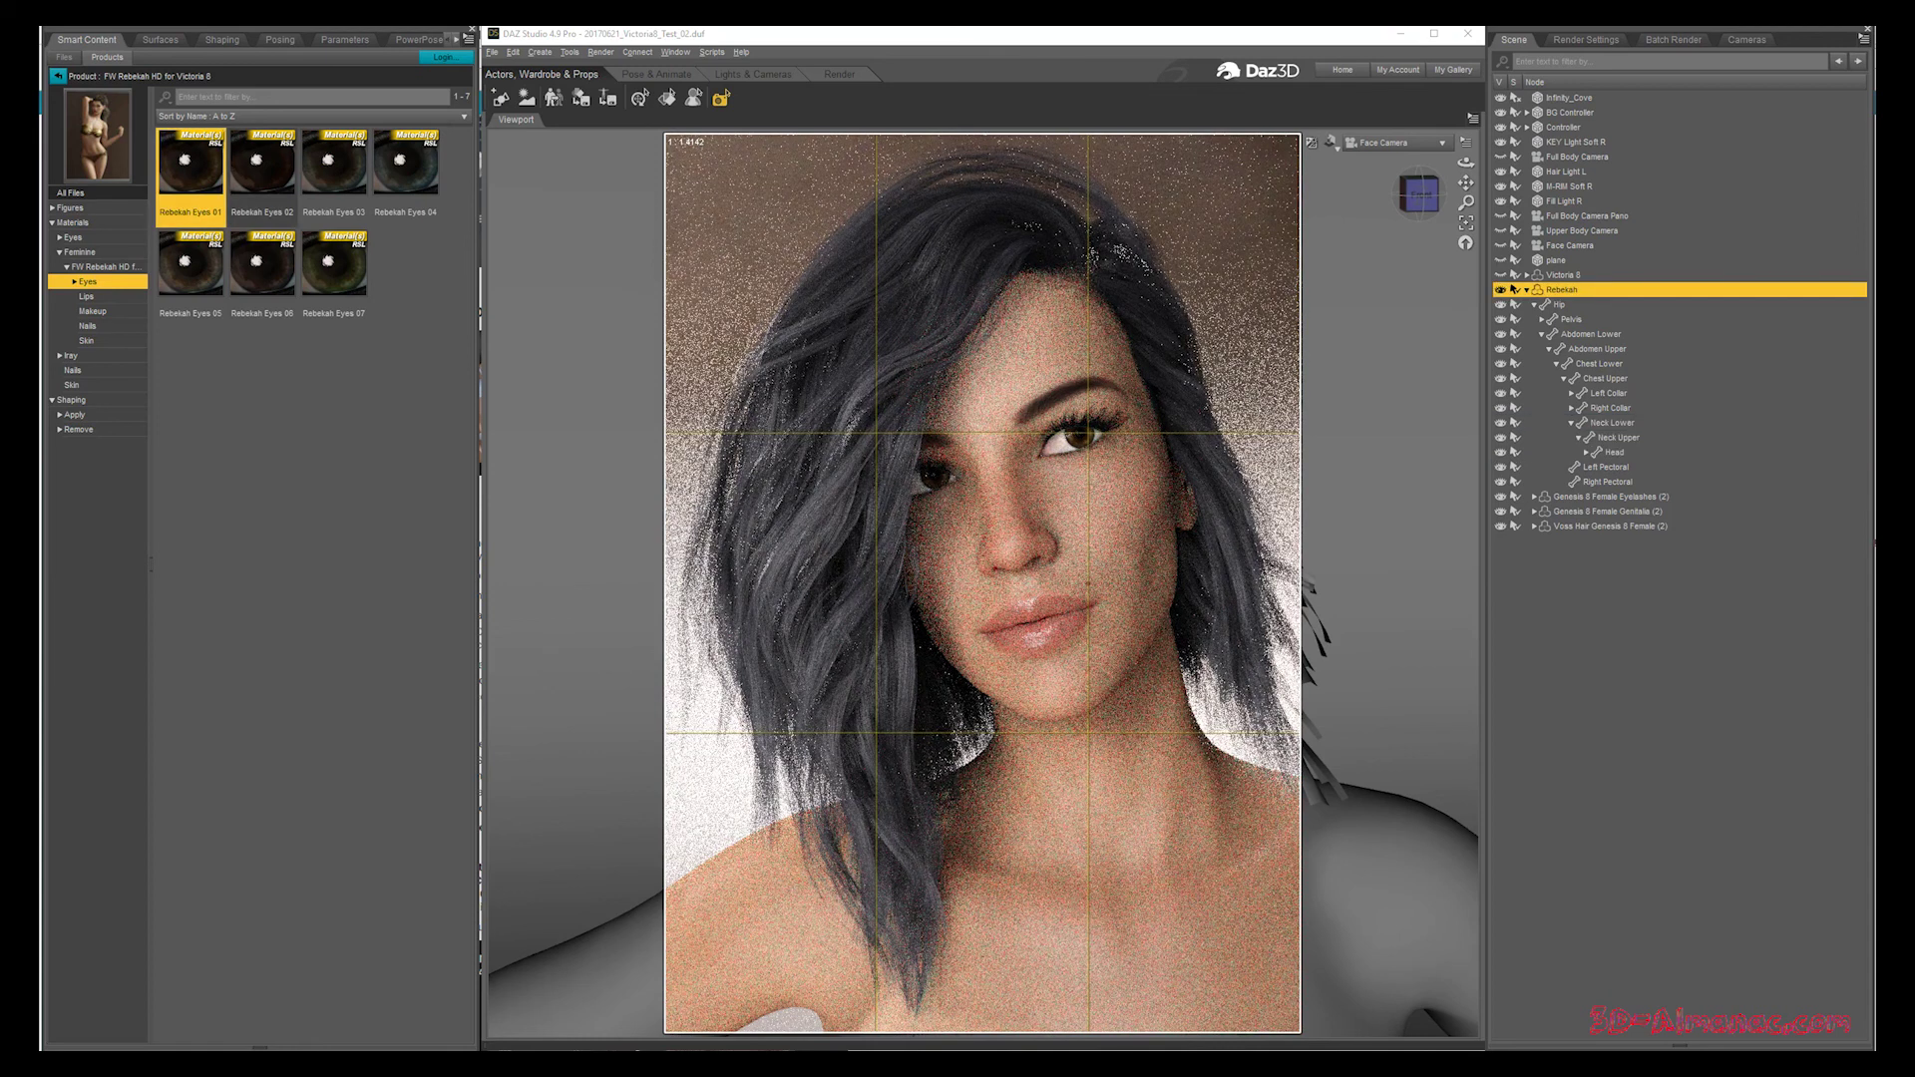
{"action": "double_click", "coordinate": [262, 175]}
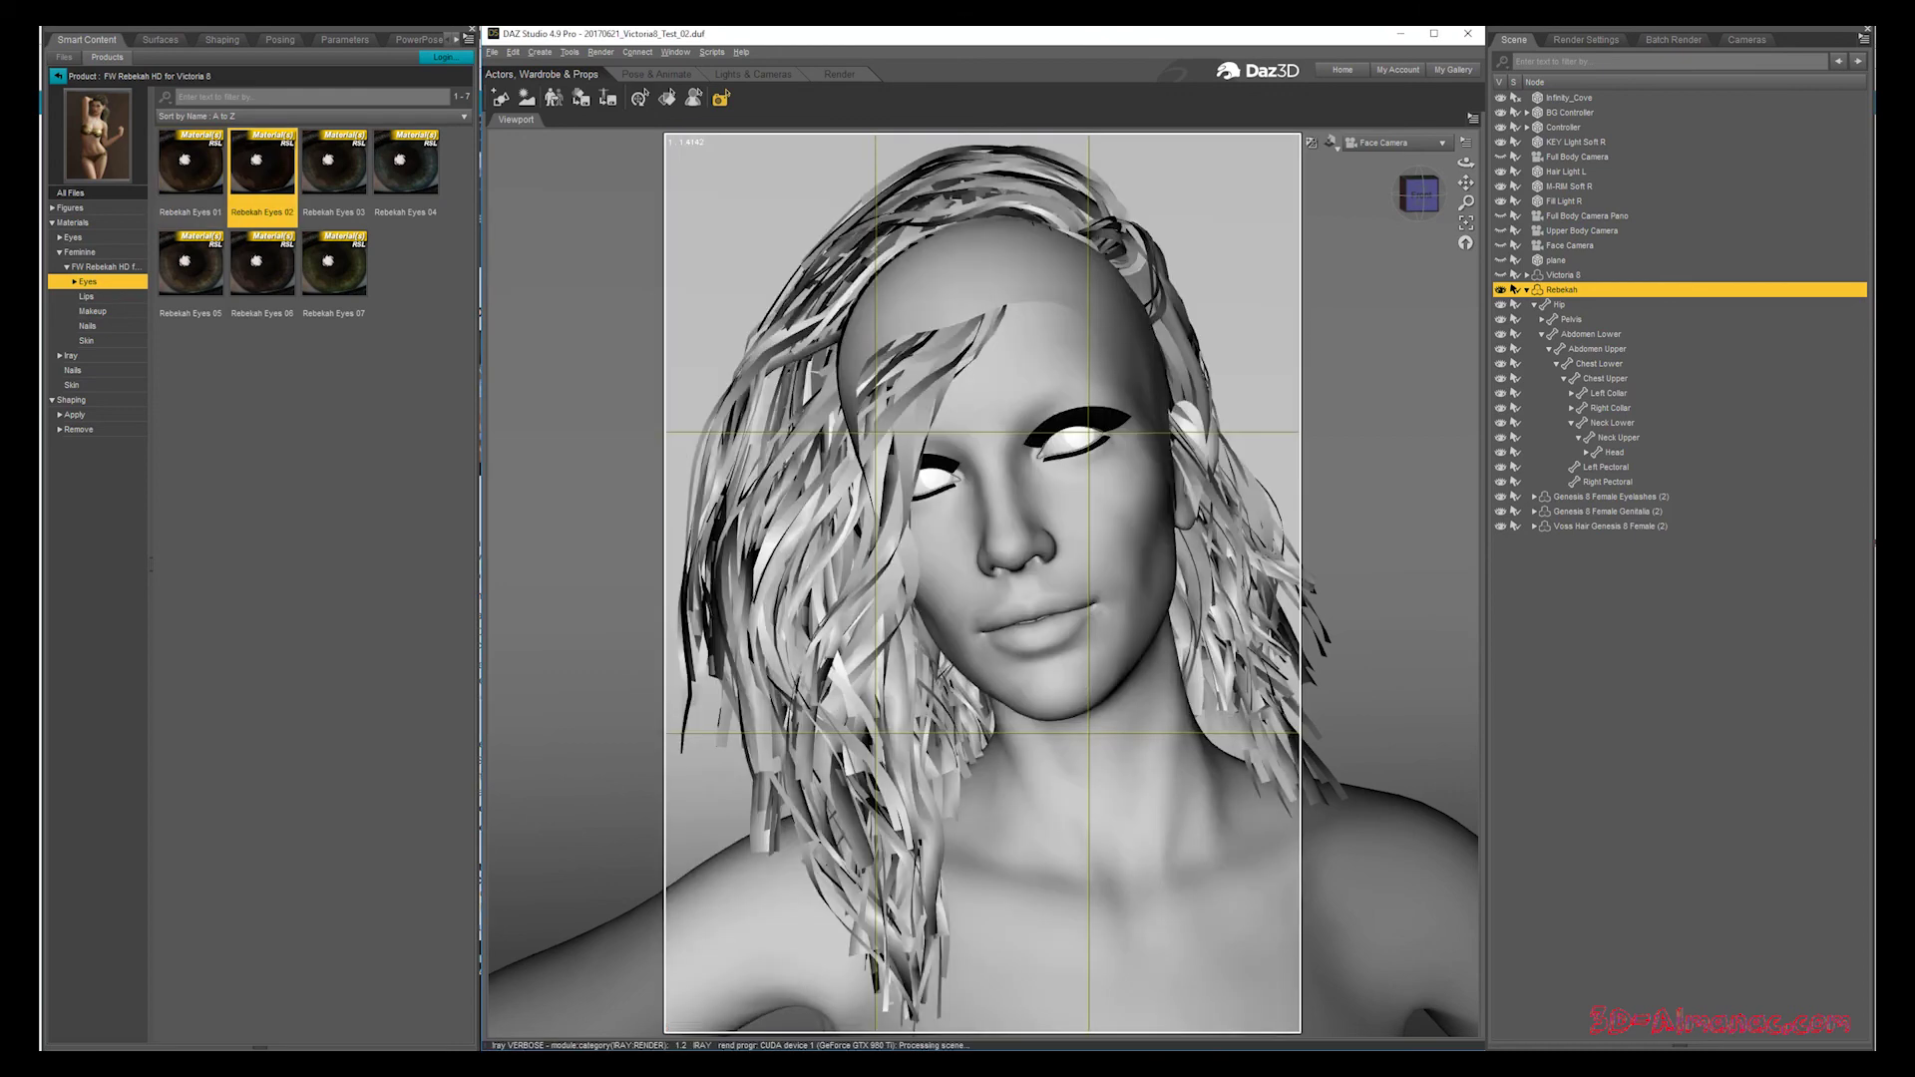
{"action": "mouse_move", "coordinate": [190, 164]}
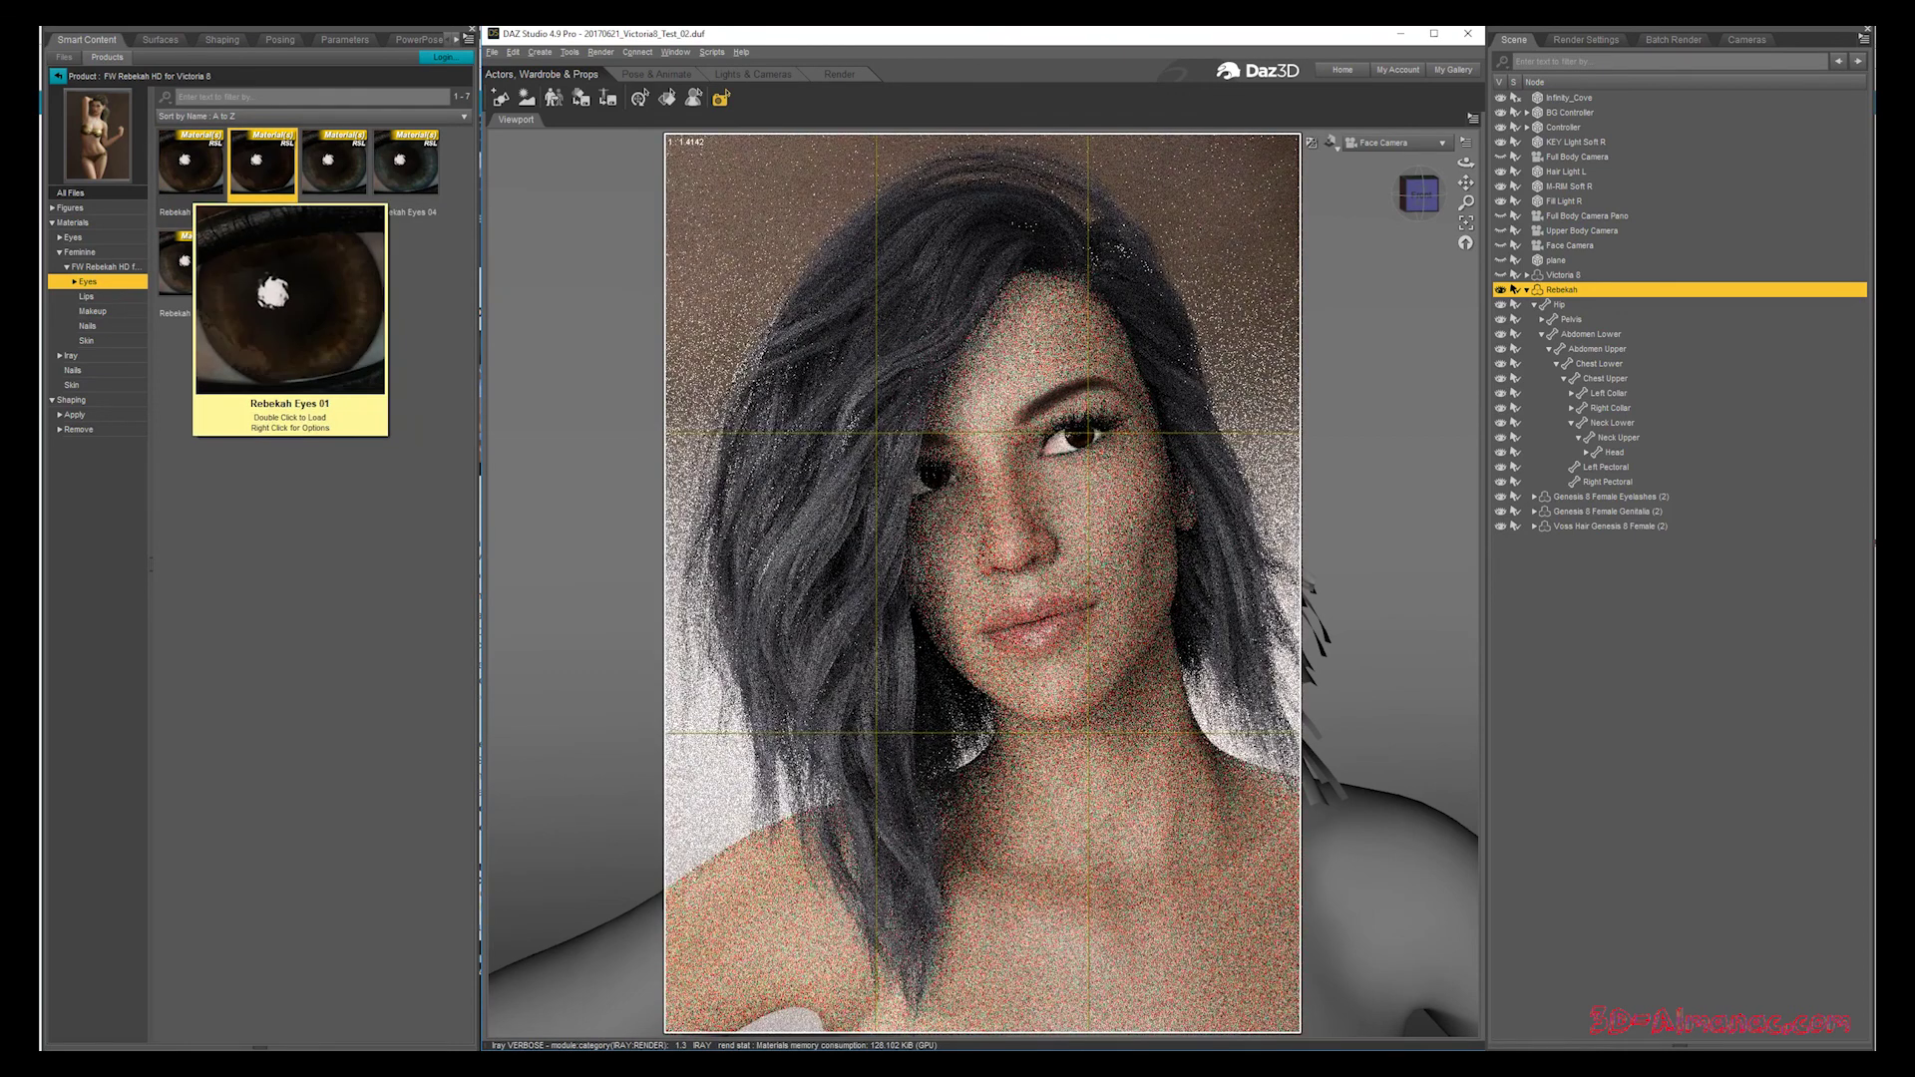
{"action": "mouse_move", "coordinate": [262, 164]}
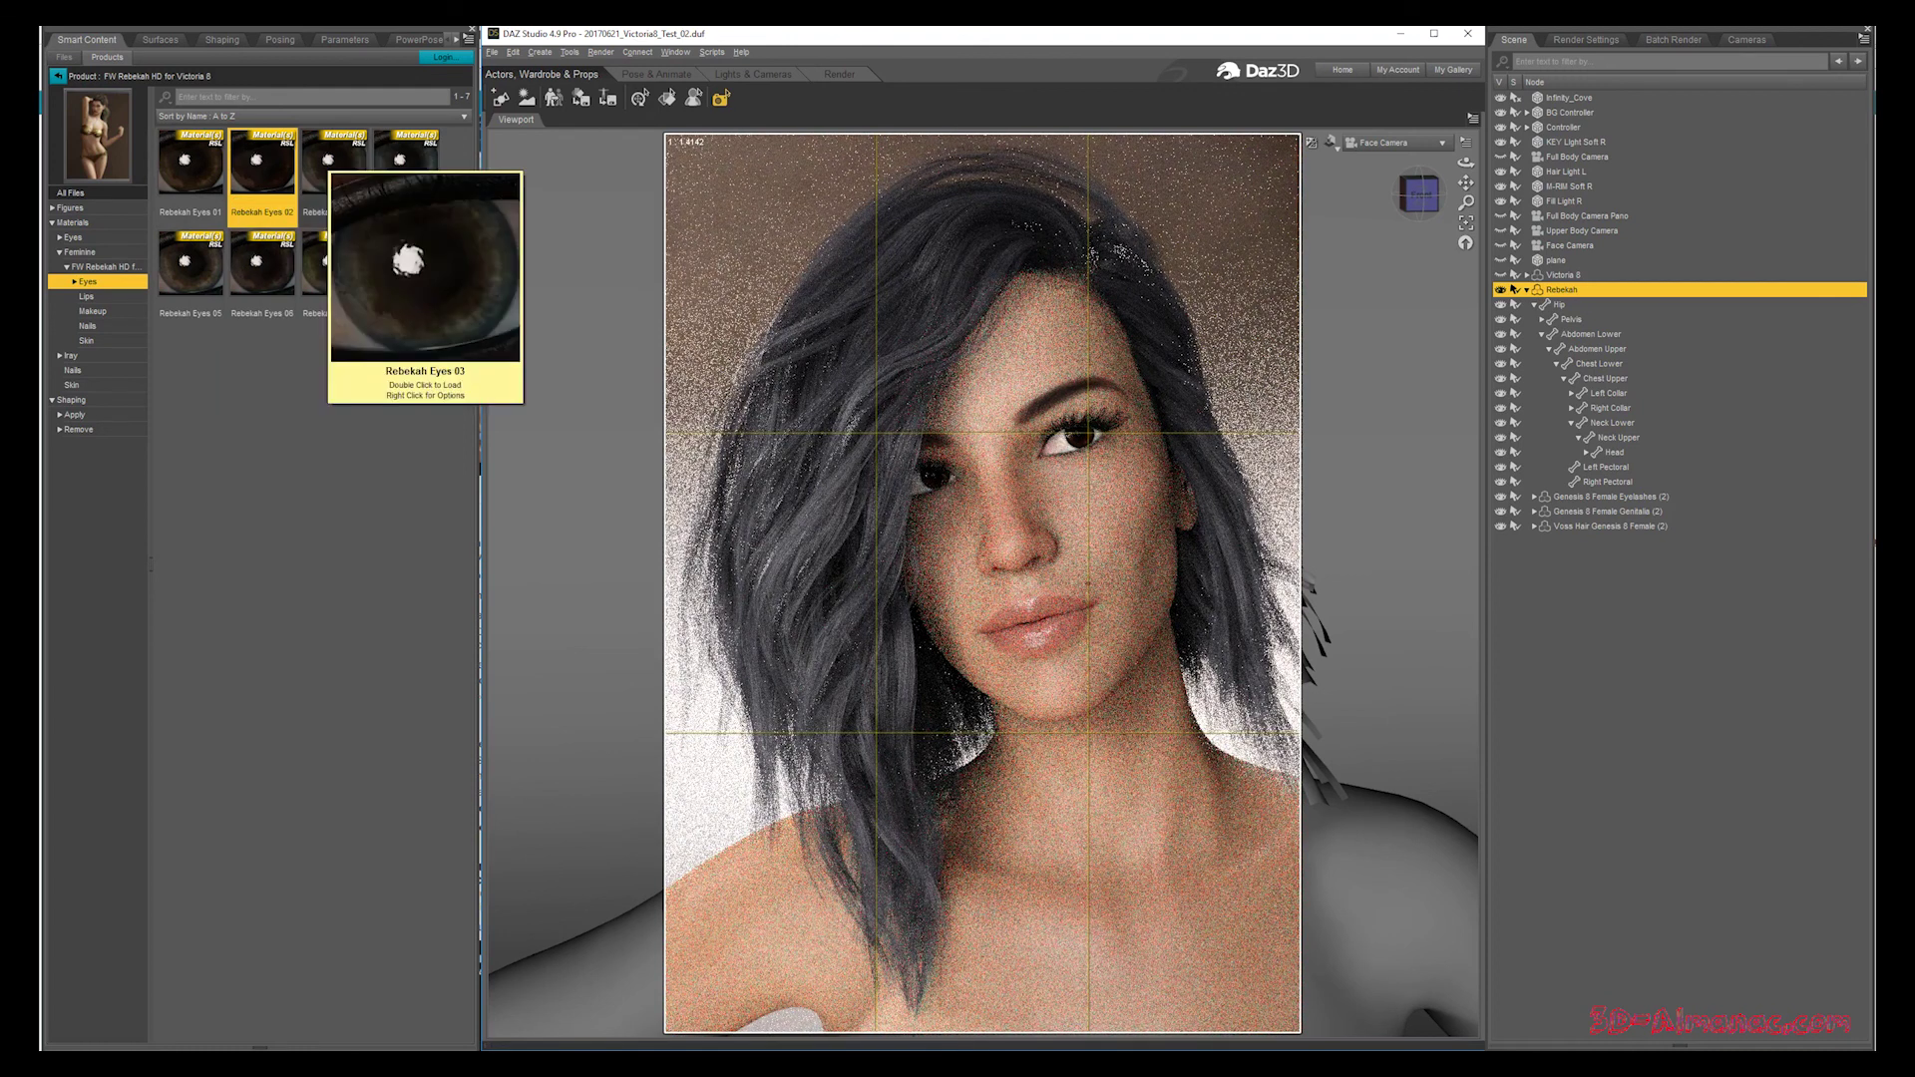
{"action": "double_click", "coordinate": [334, 162]}
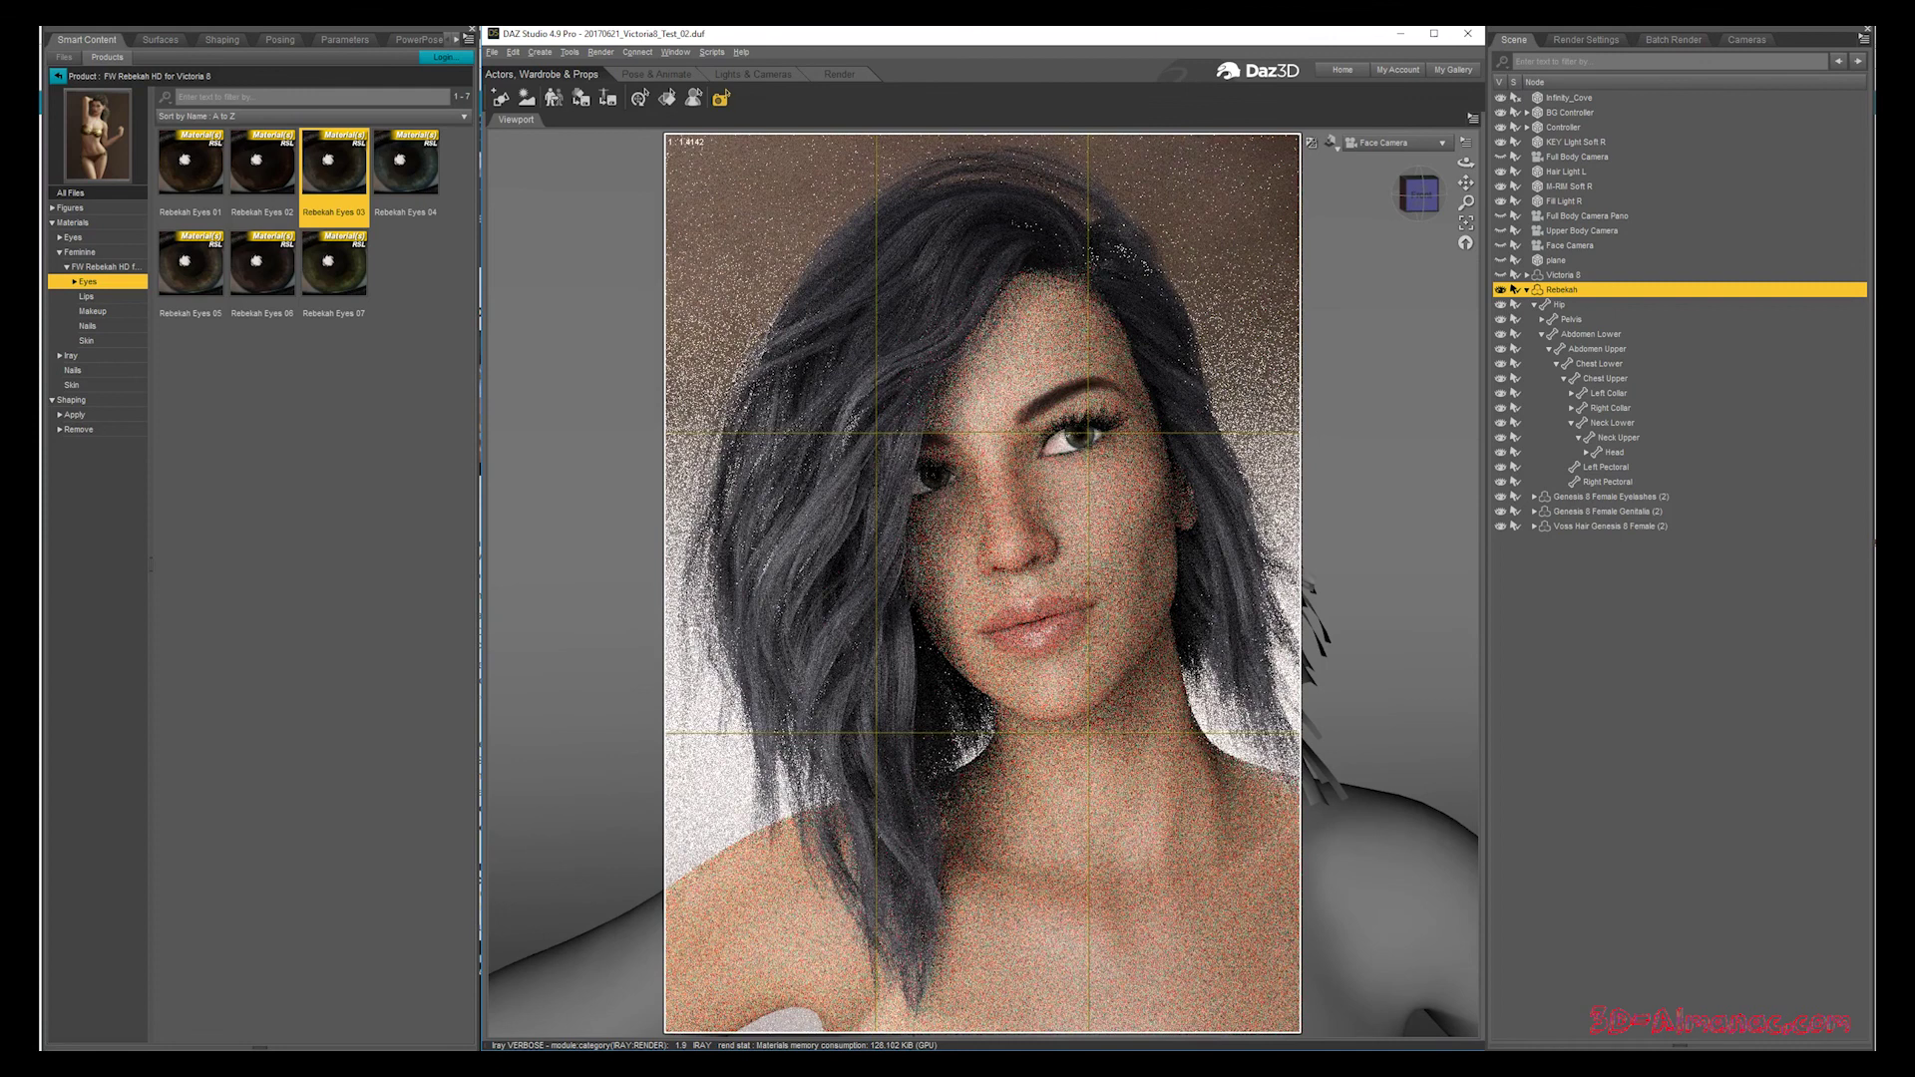
{"action": "mouse_move", "coordinate": [409, 199]}
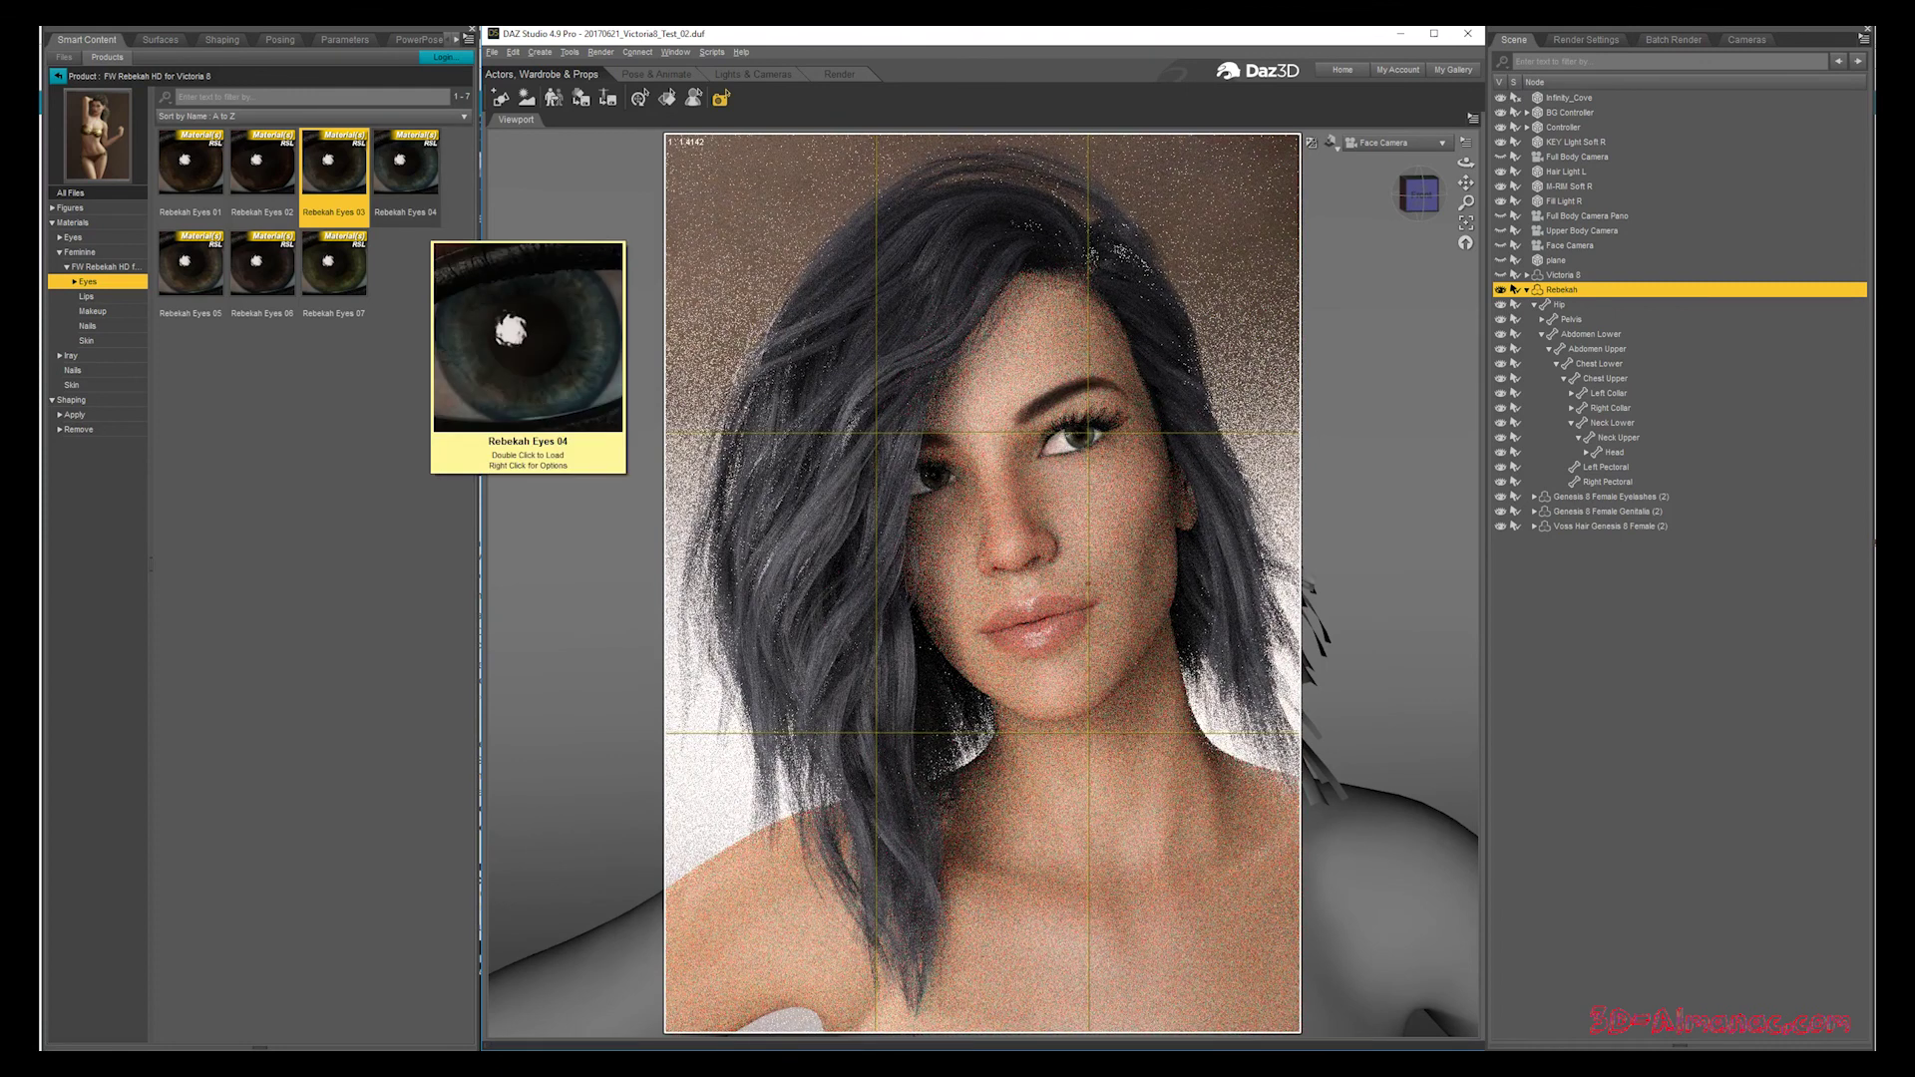
{"action": "double_click", "coordinate": [407, 194]}
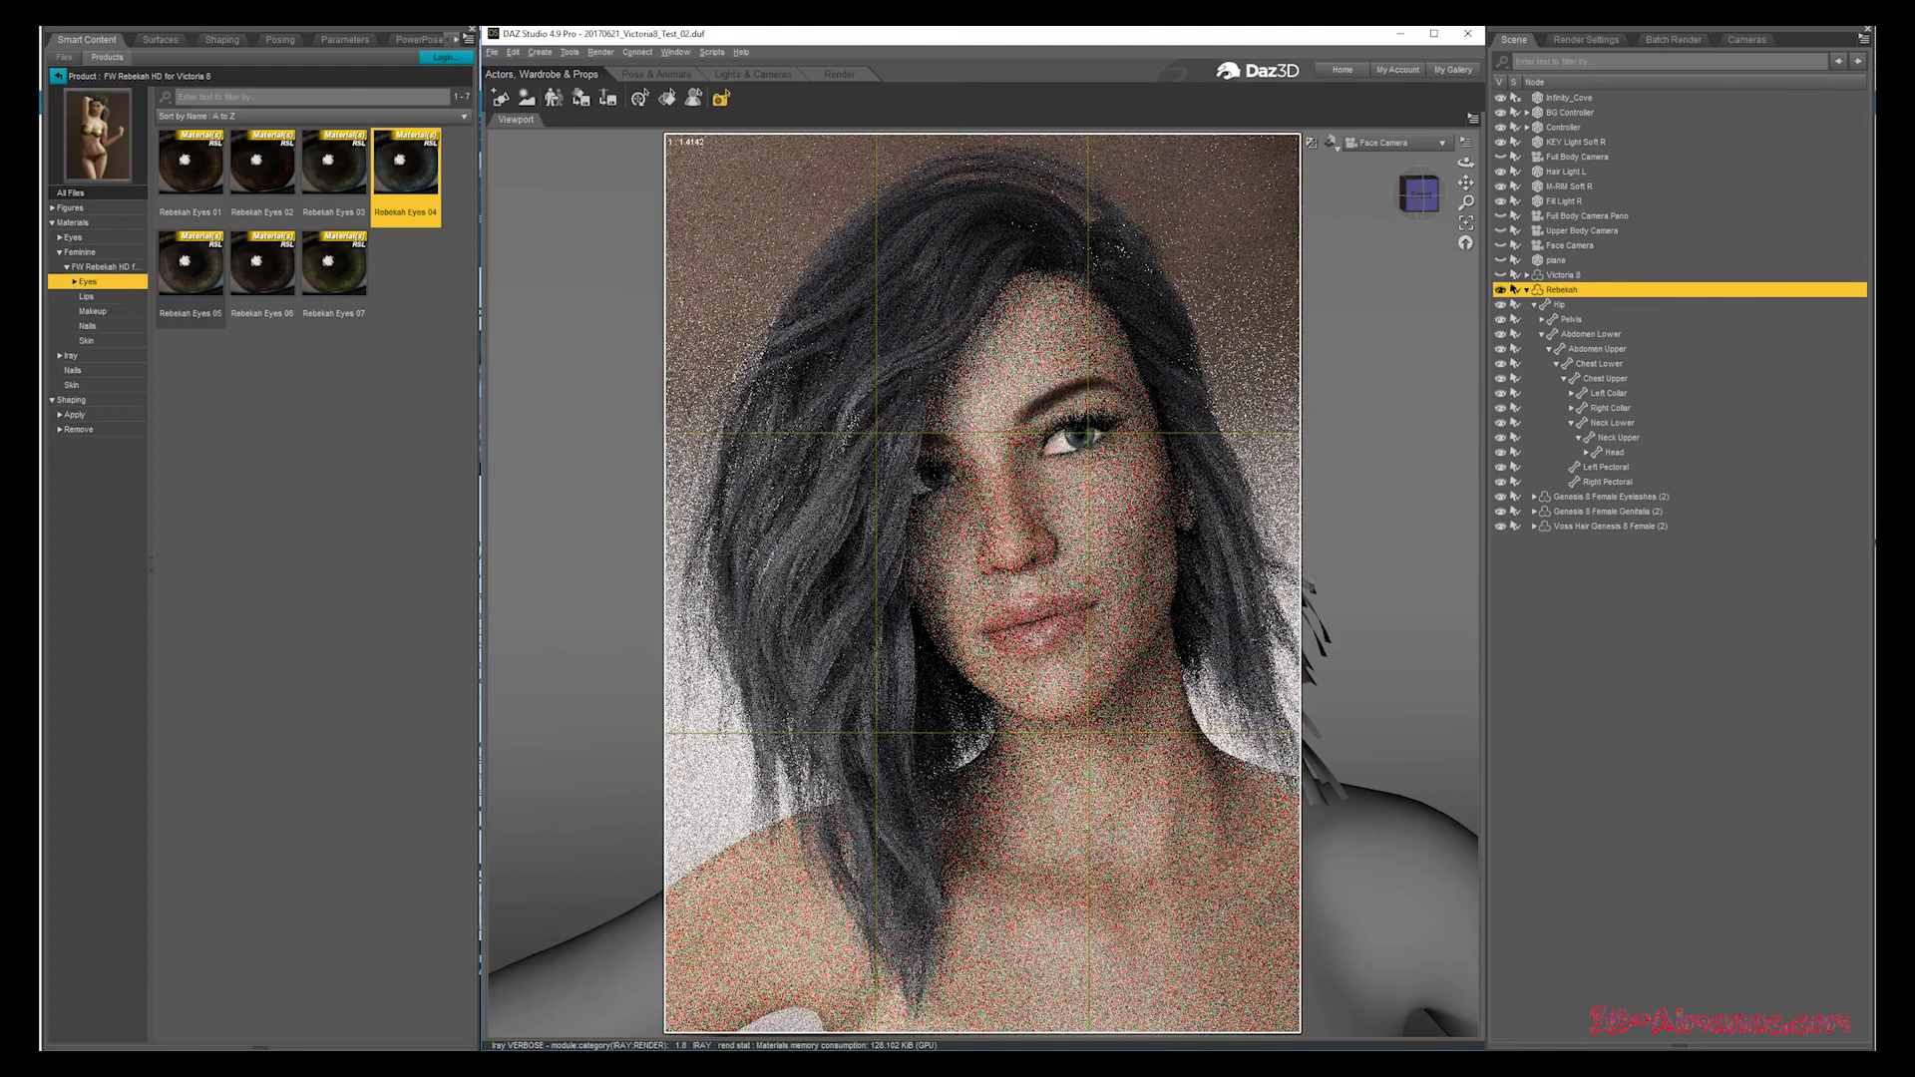
{"action": "mouse_move", "coordinate": [199, 284]}
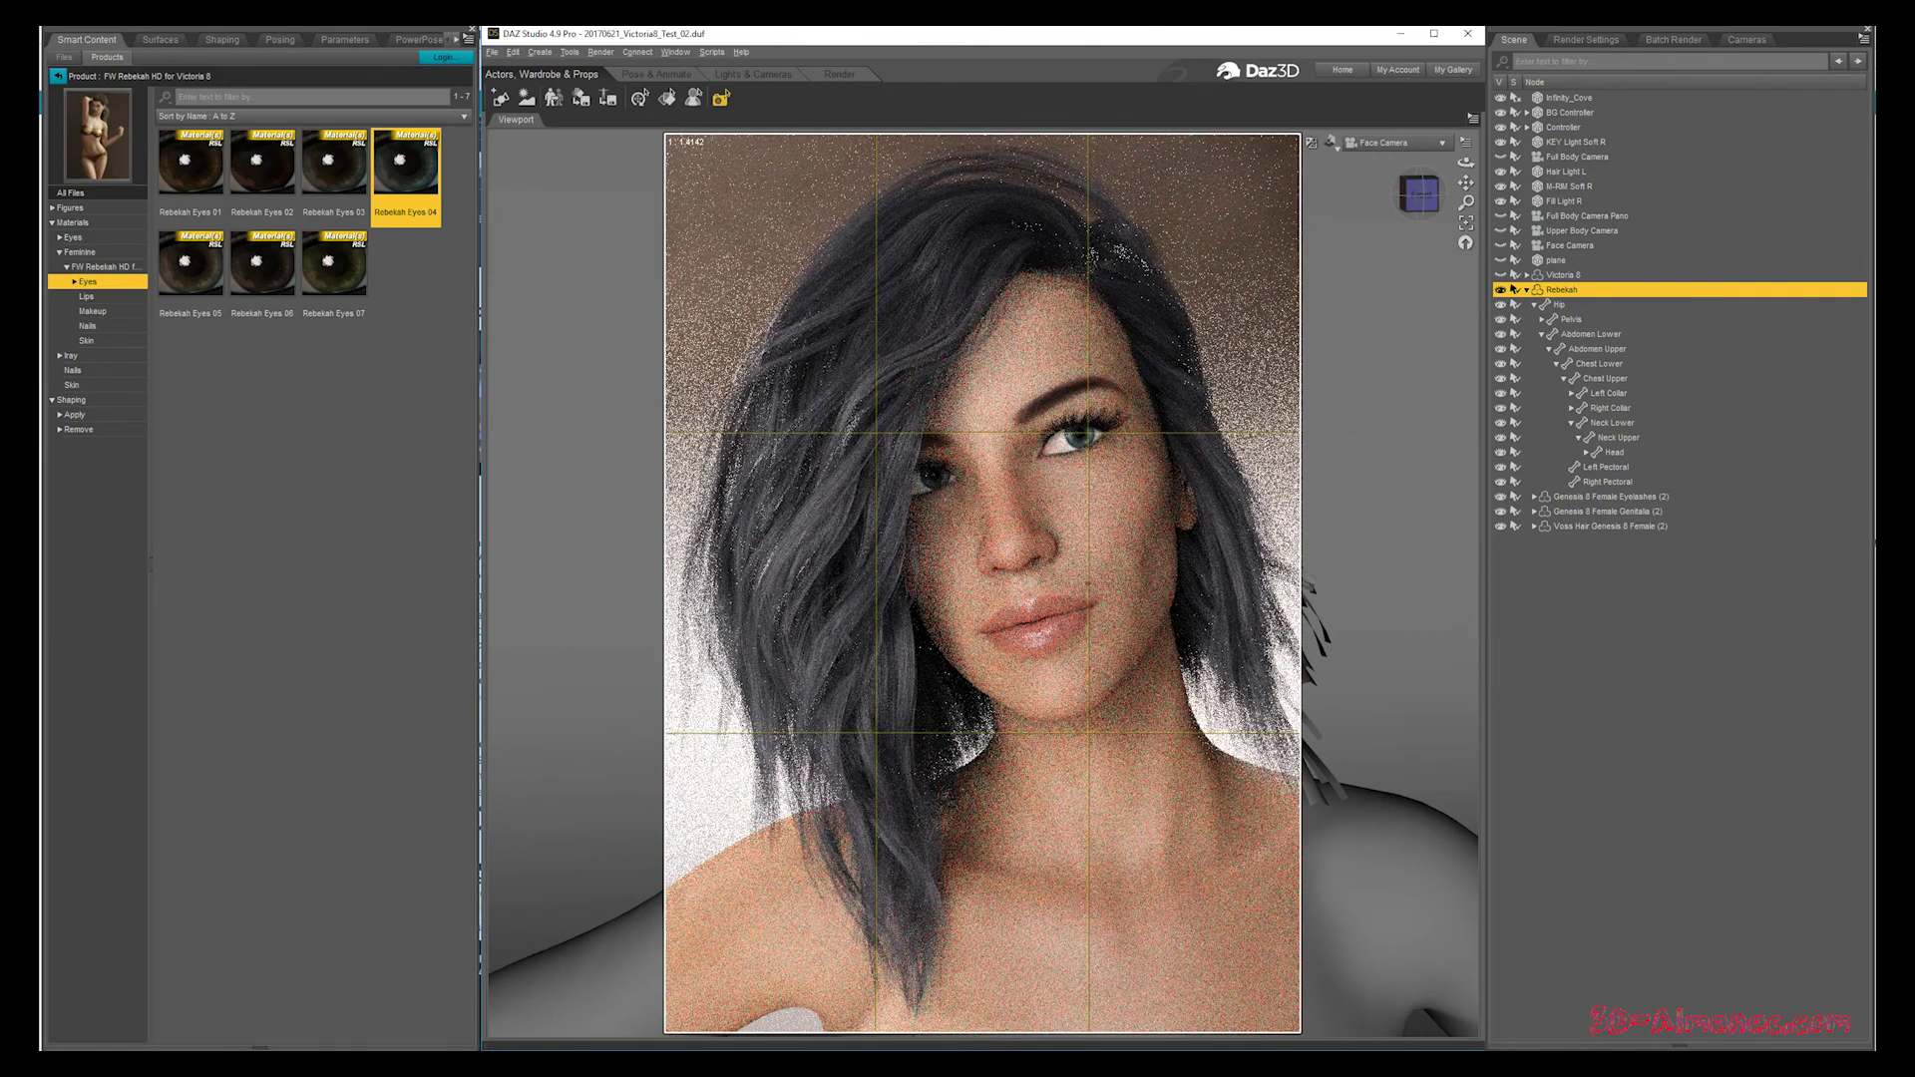
{"action": "double_click", "coordinate": [190, 269]}
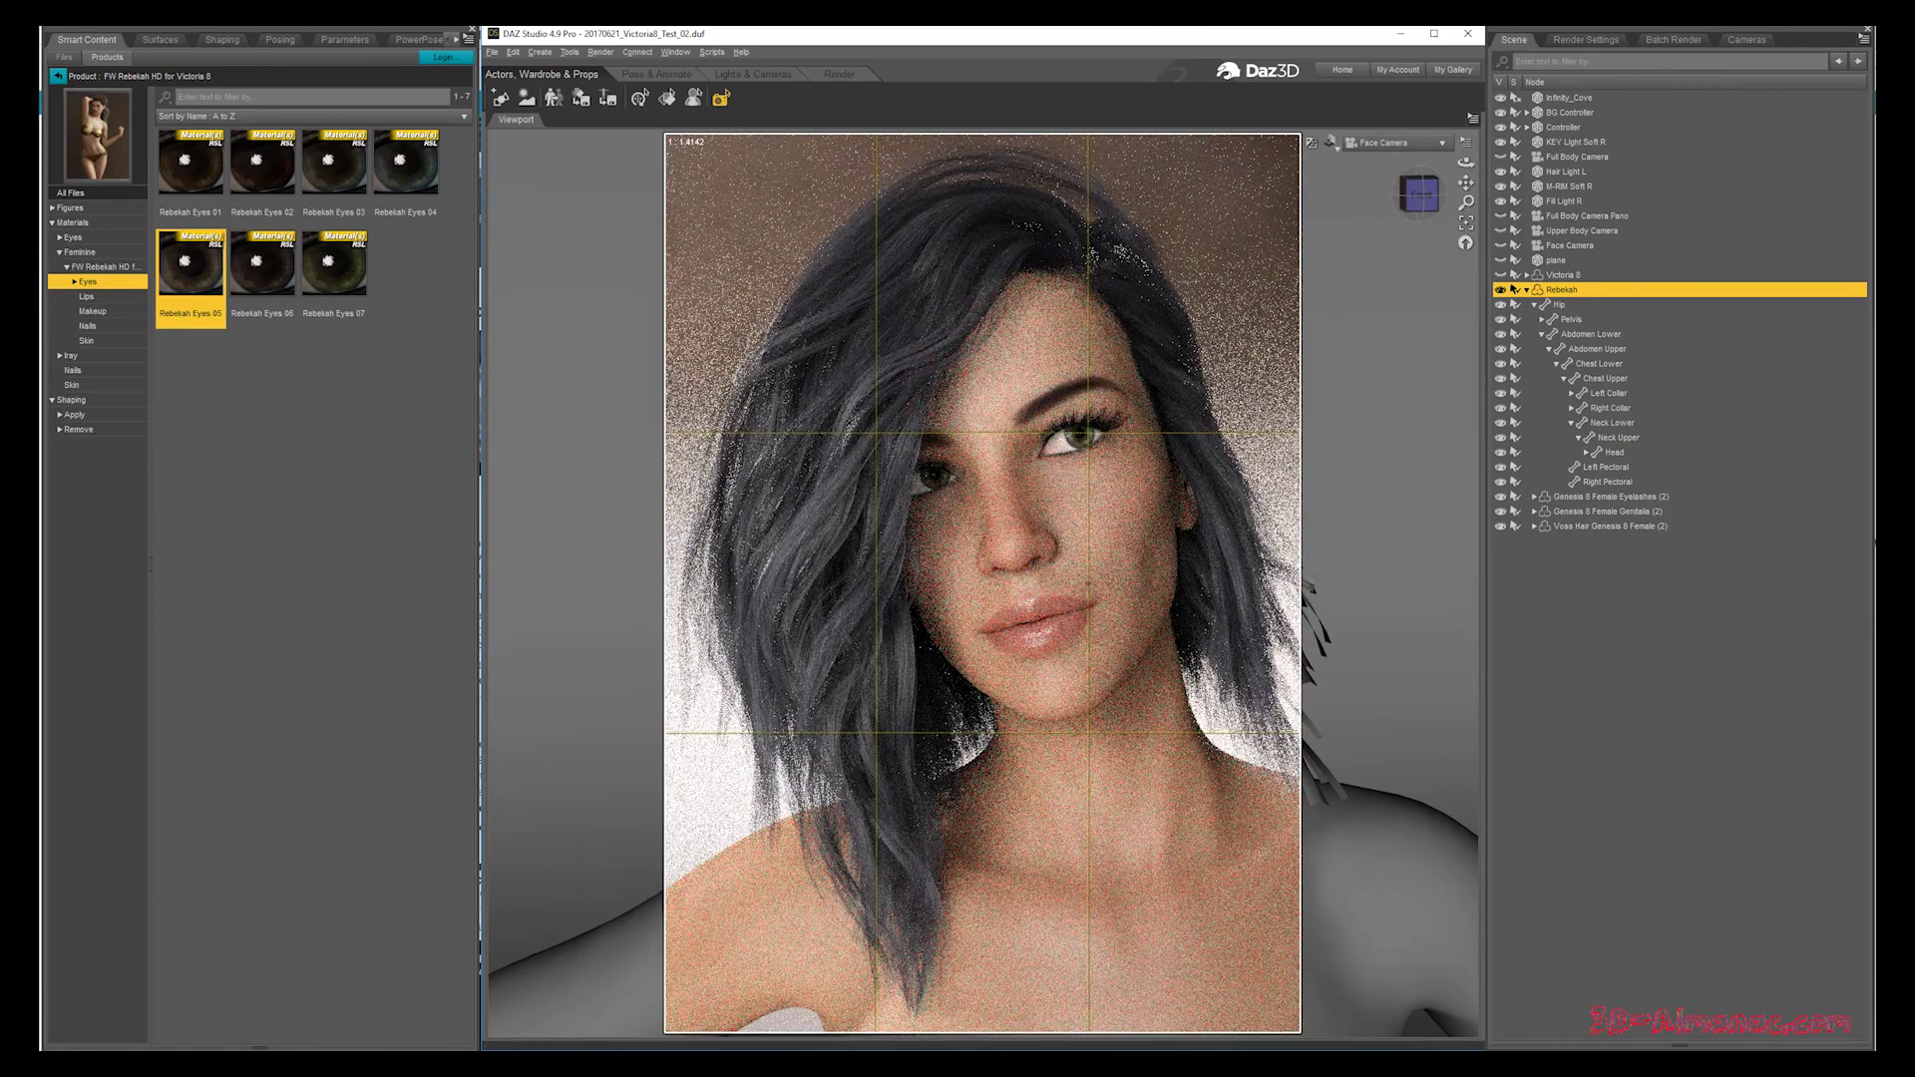
{"action": "mouse_move", "coordinate": [191, 263]}
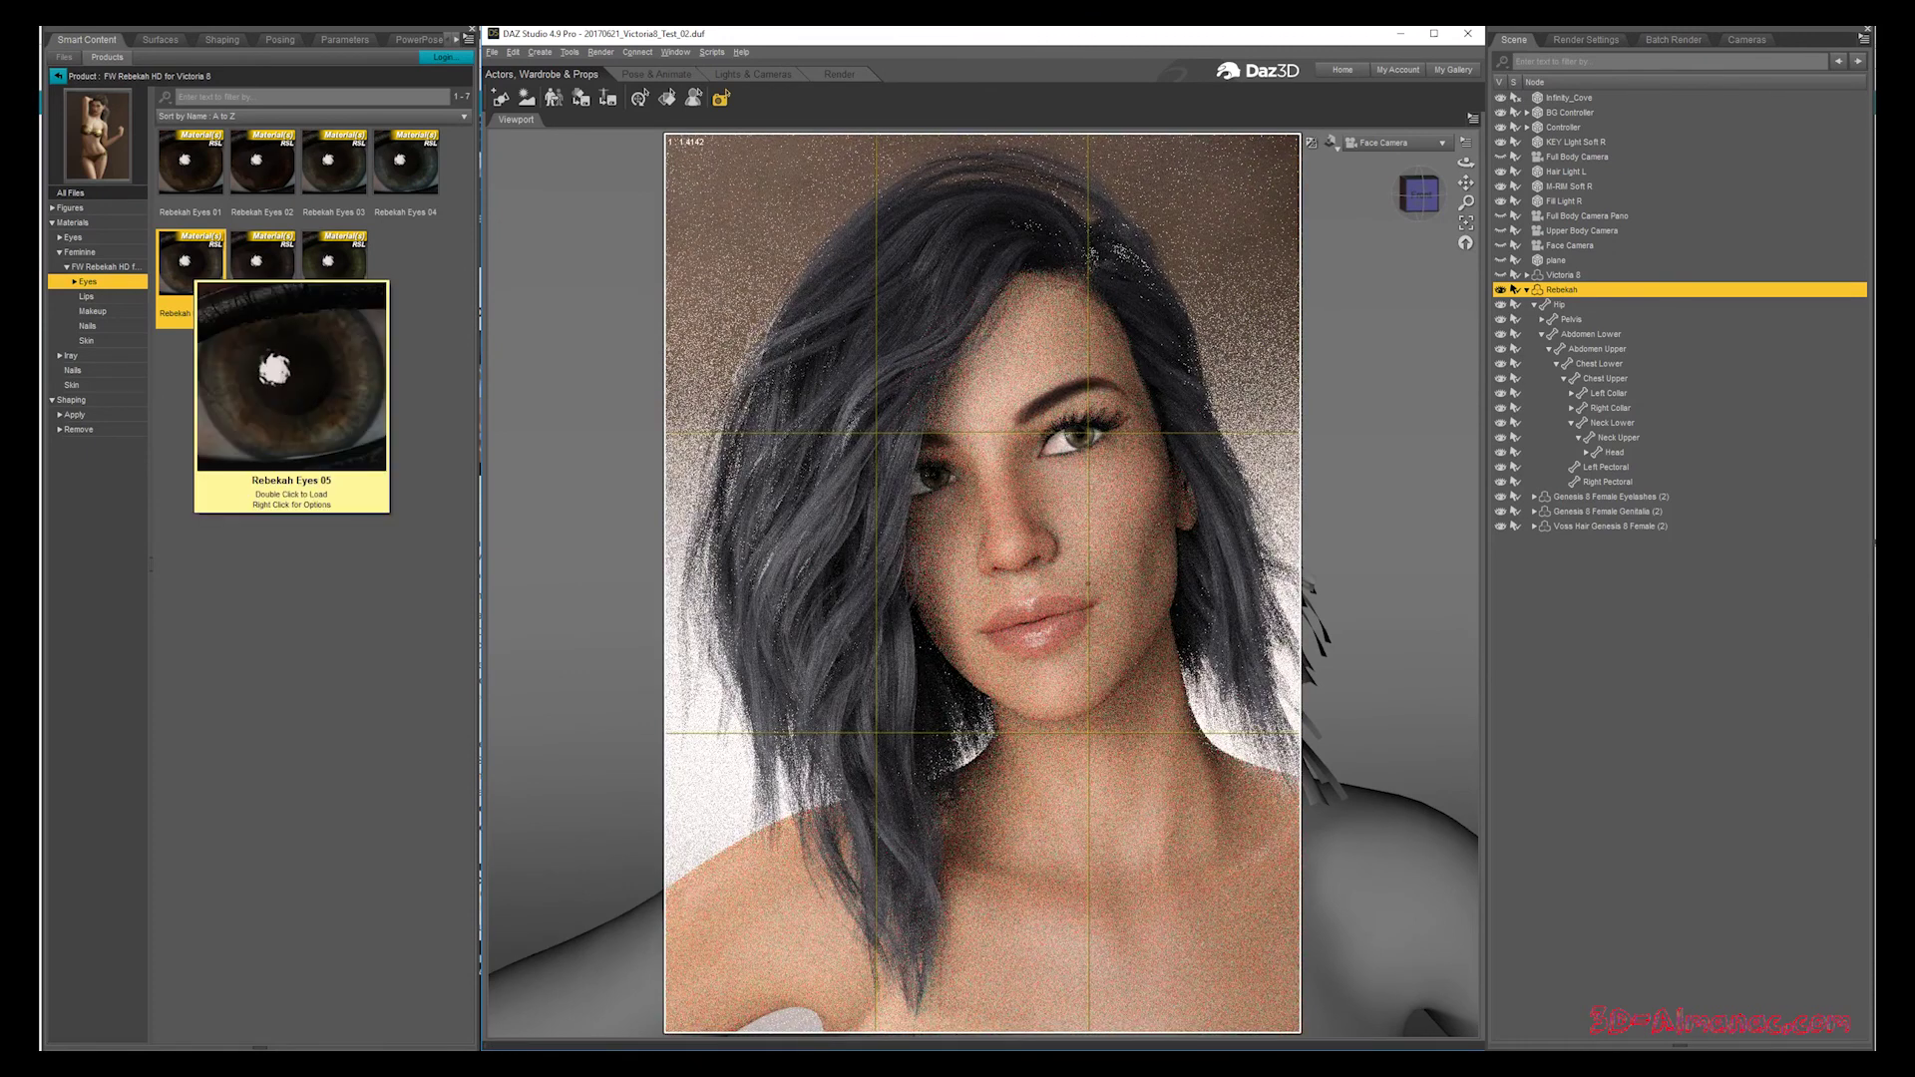
{"action": "mouse_move", "coordinate": [262, 261]}
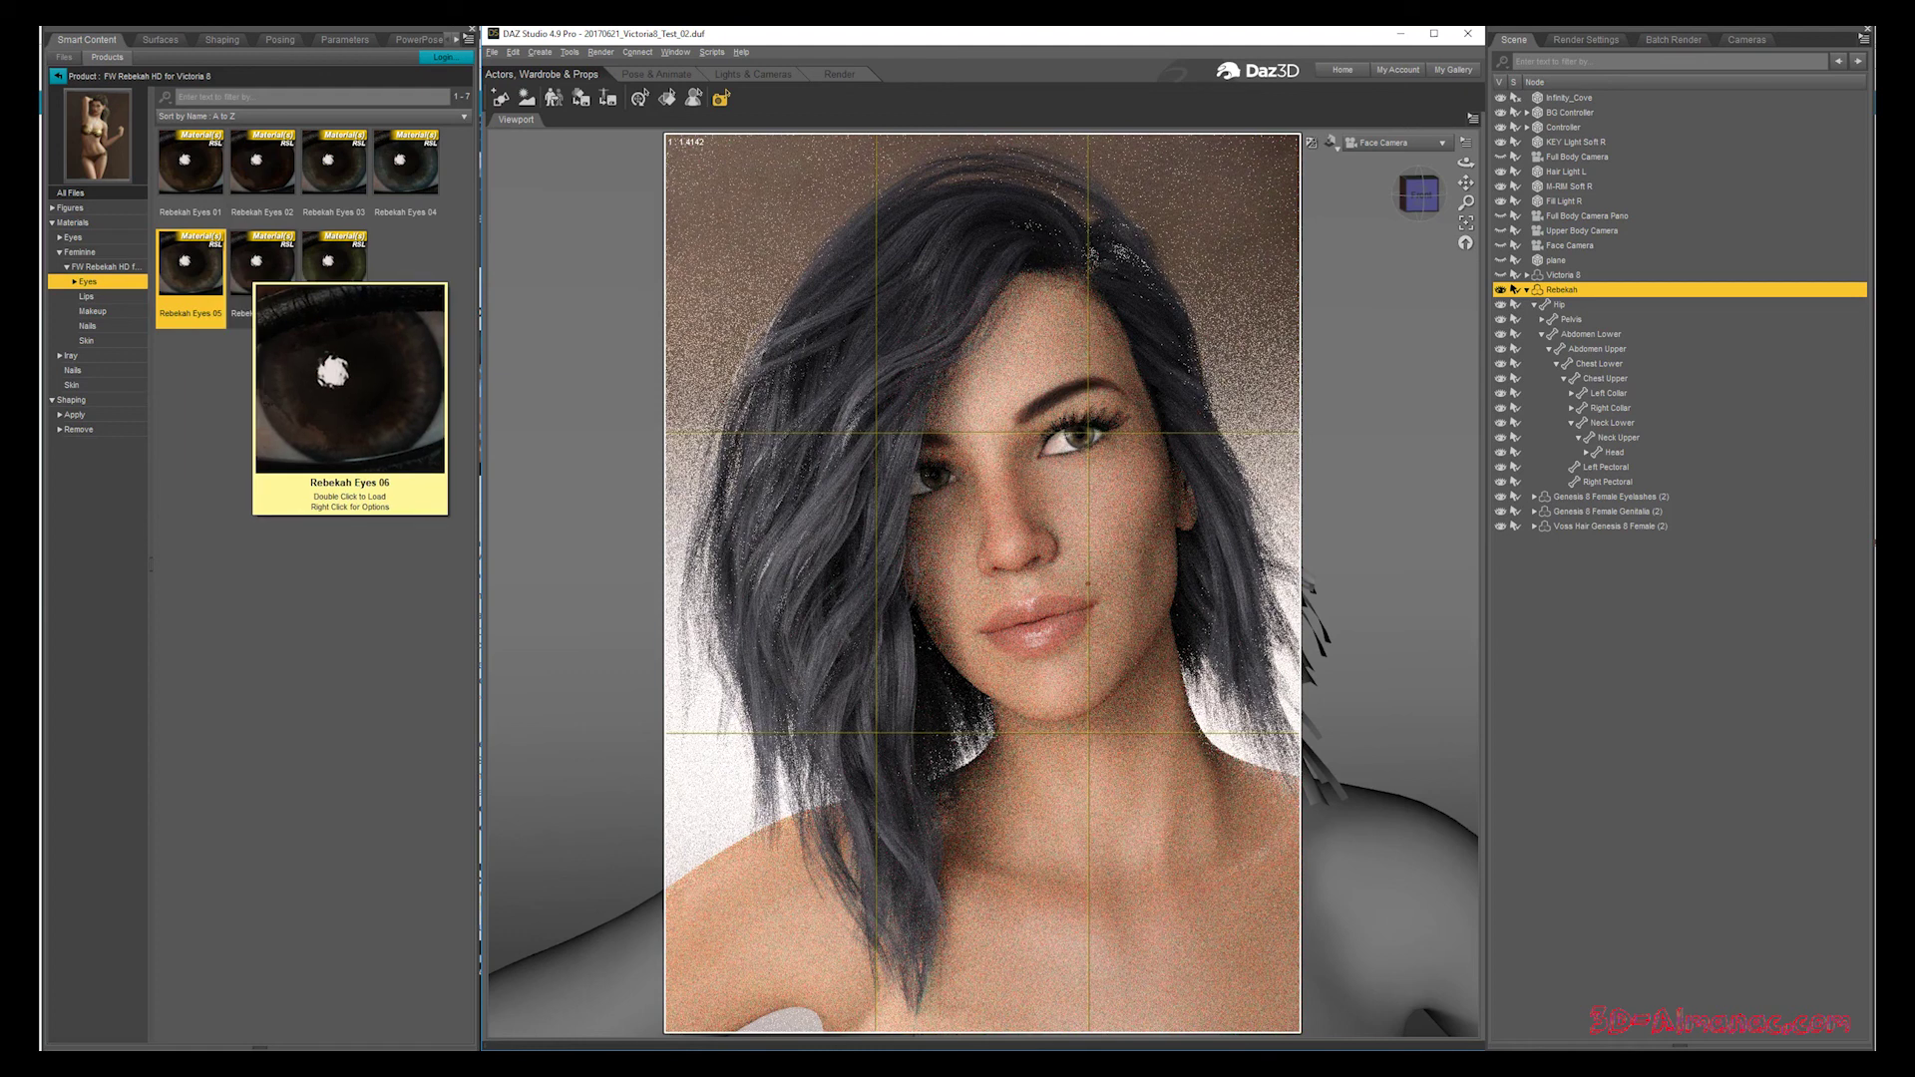
{"action": "double_click", "coordinate": [263, 261]}
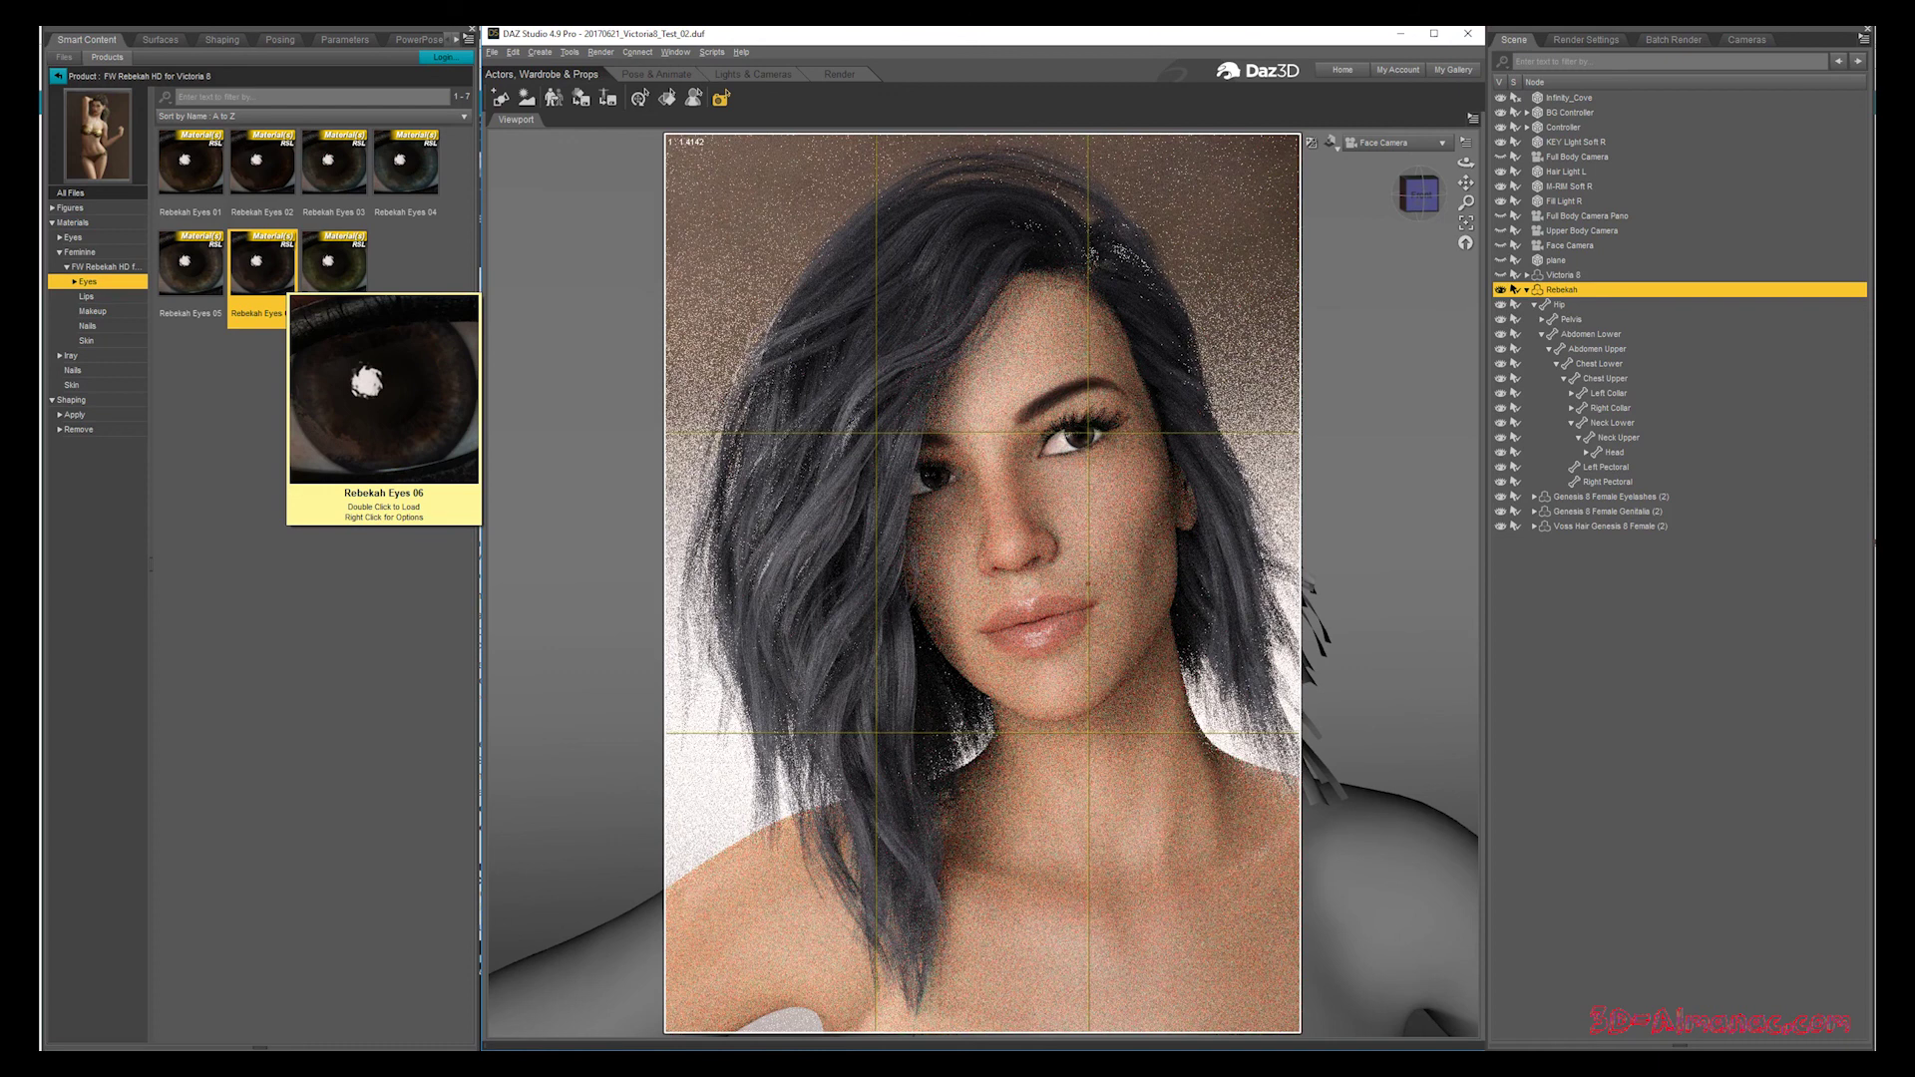
{"action": "double_click", "coordinate": [334, 263]}
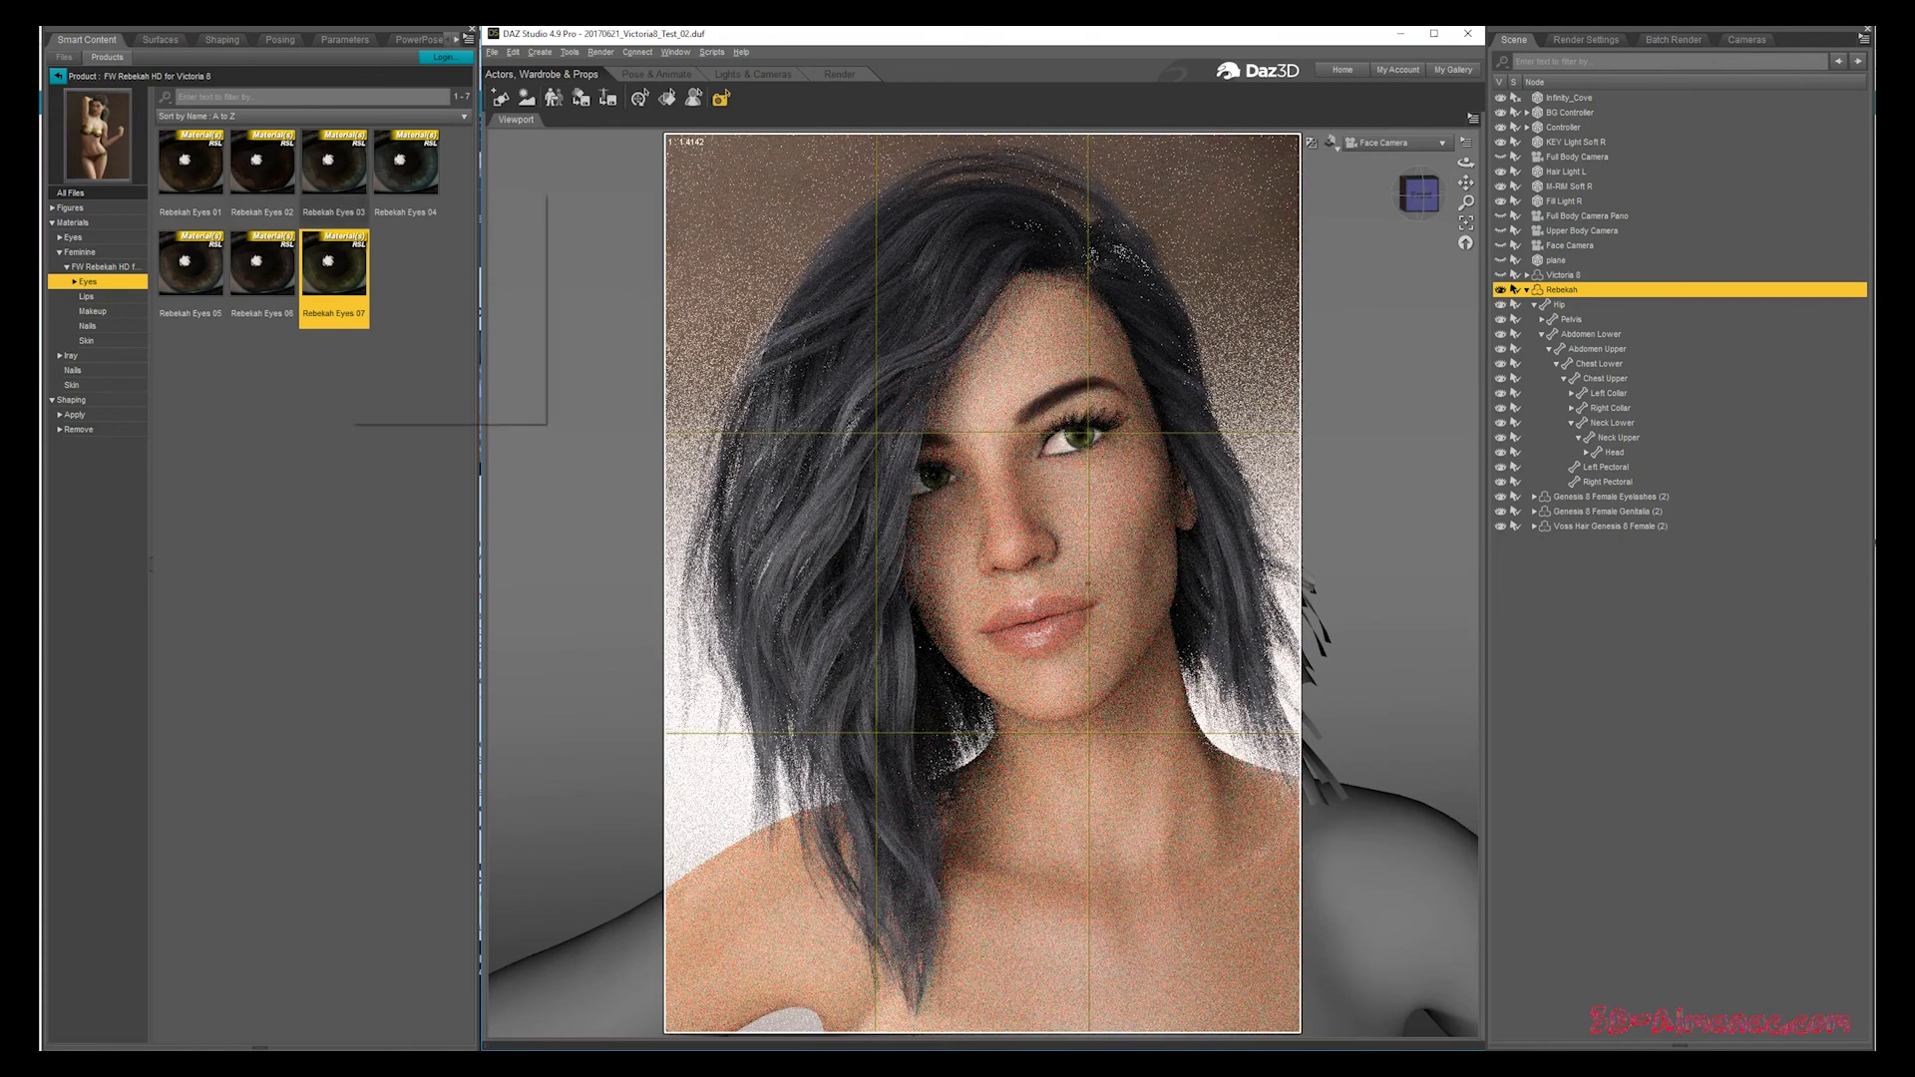
{"action": "double_click", "coordinate": [404, 162]}
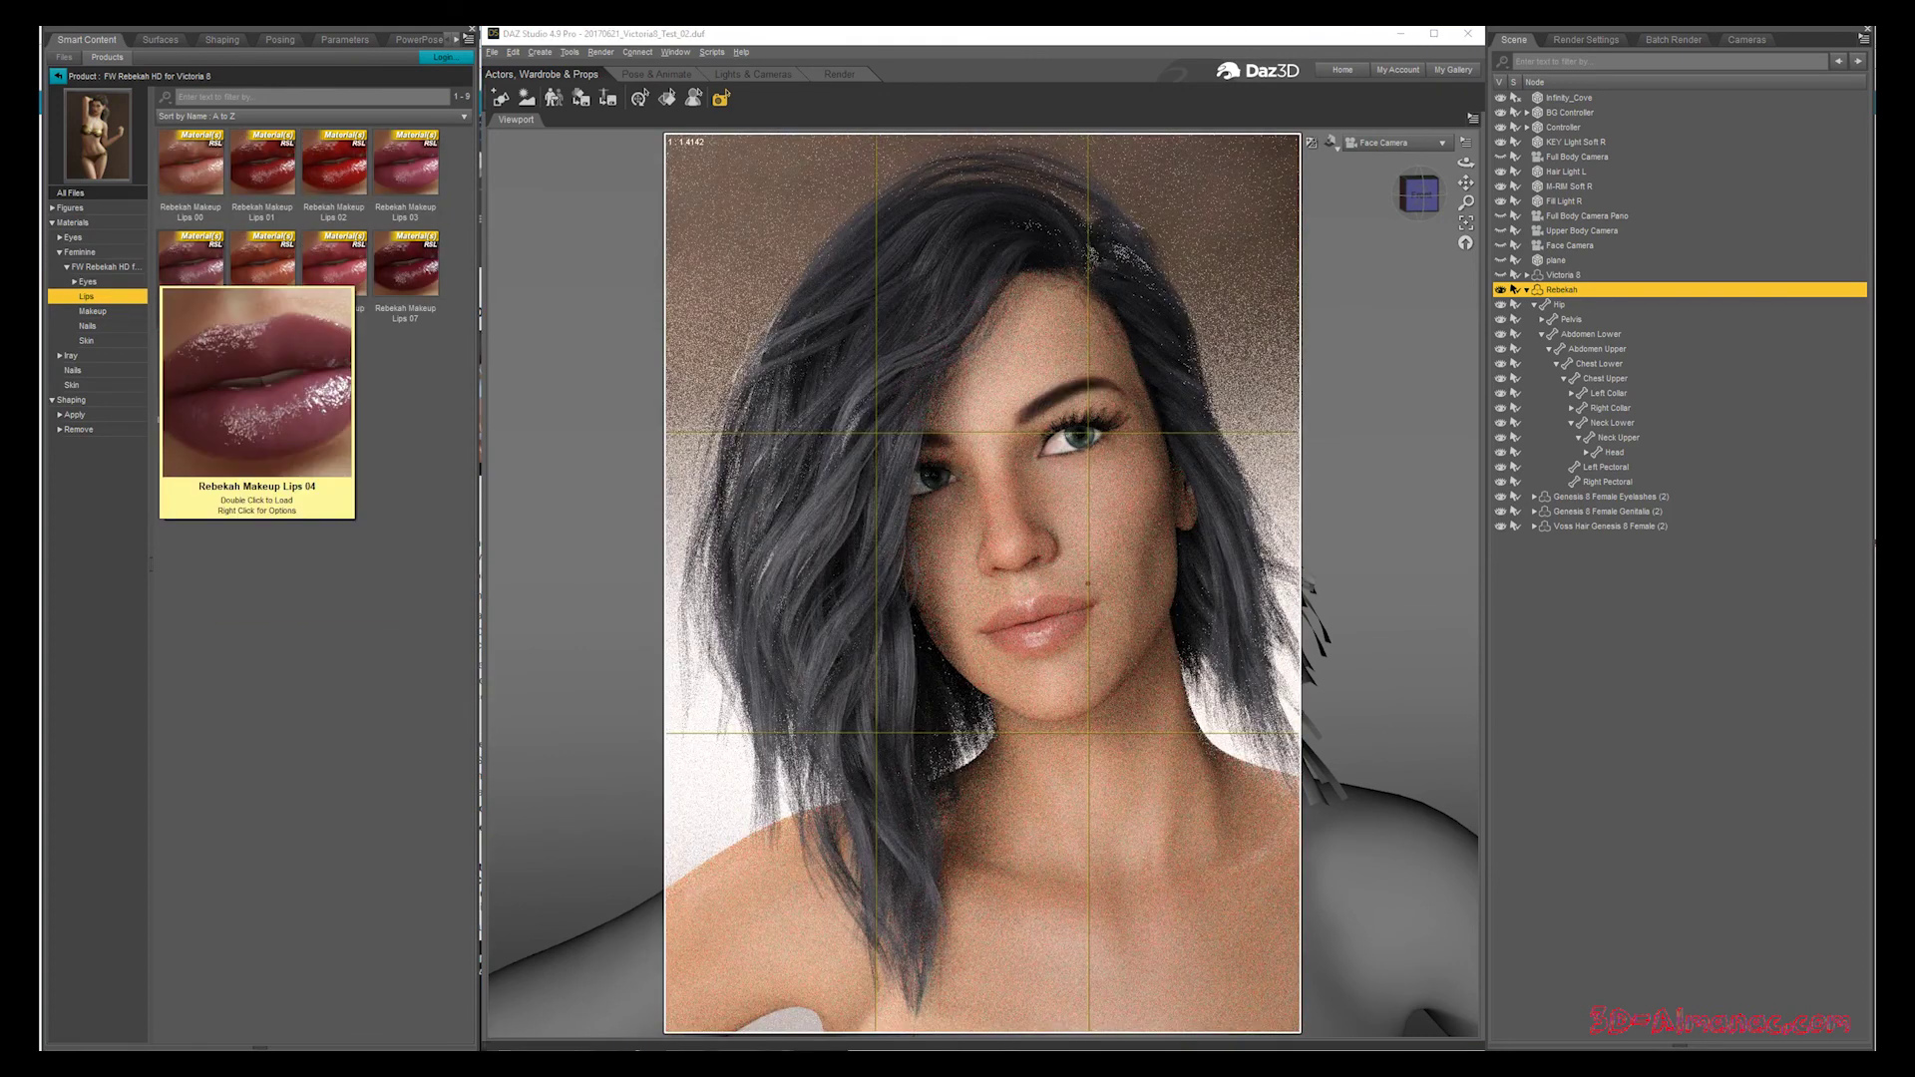
Compare the Rebekah Makeup Lips 01 to 07 materials on the Rebekah figure
{"action": "mouse_move", "coordinate": [190, 164]}
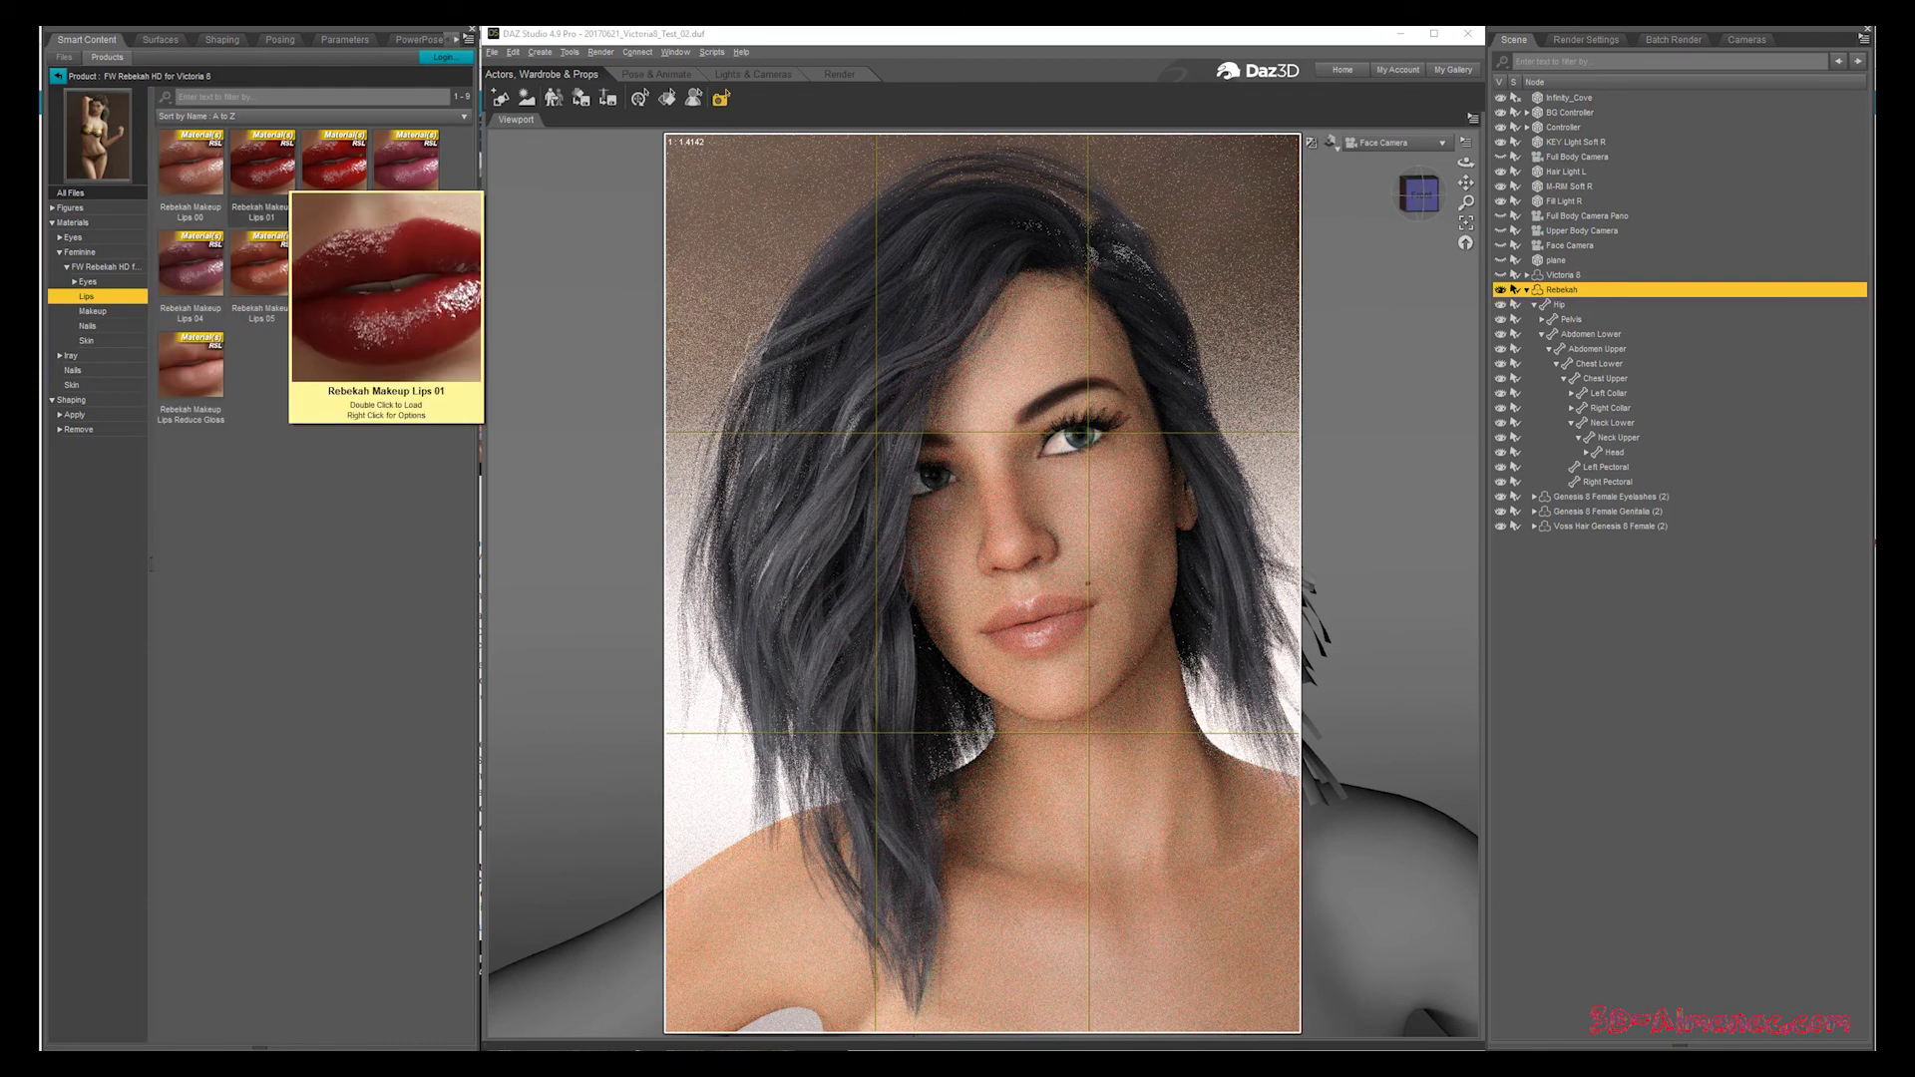
{"action": "double_click", "coordinate": [263, 165]}
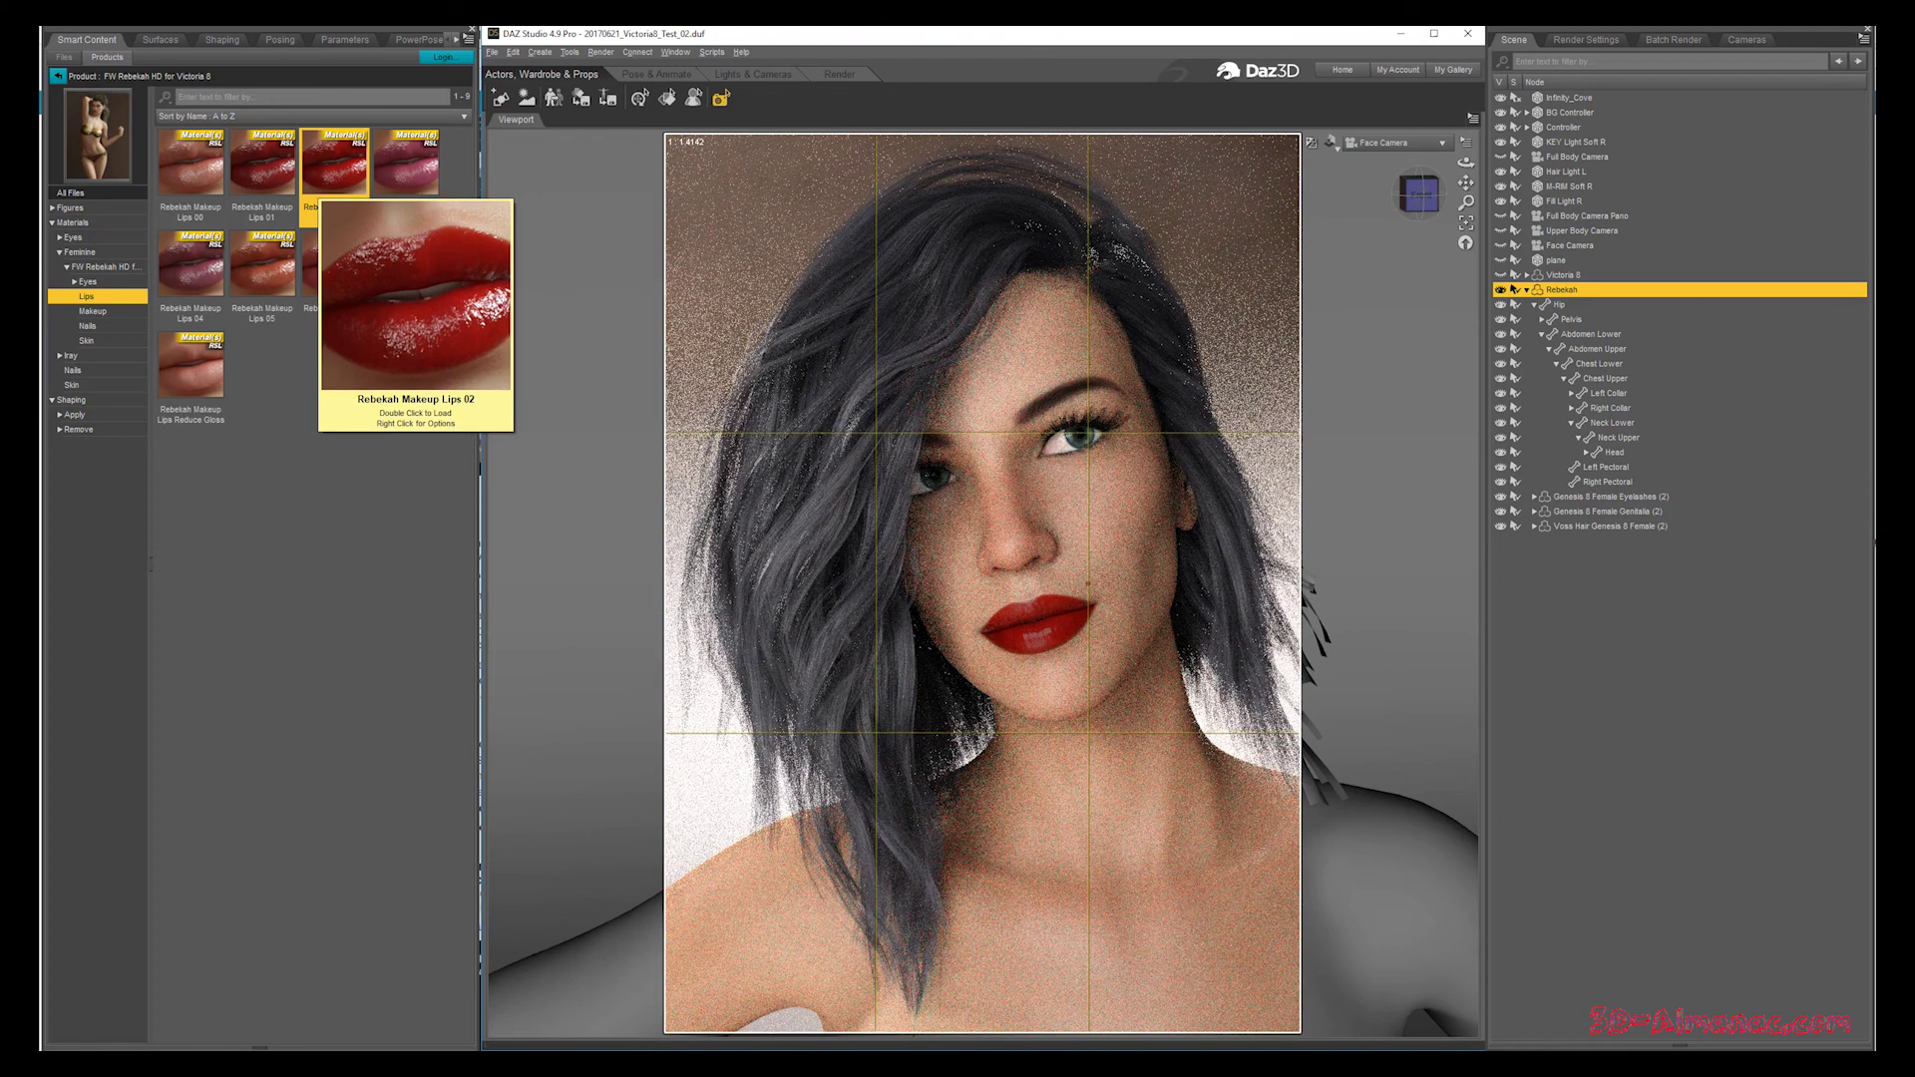
{"action": "double_click", "coordinate": [406, 162]}
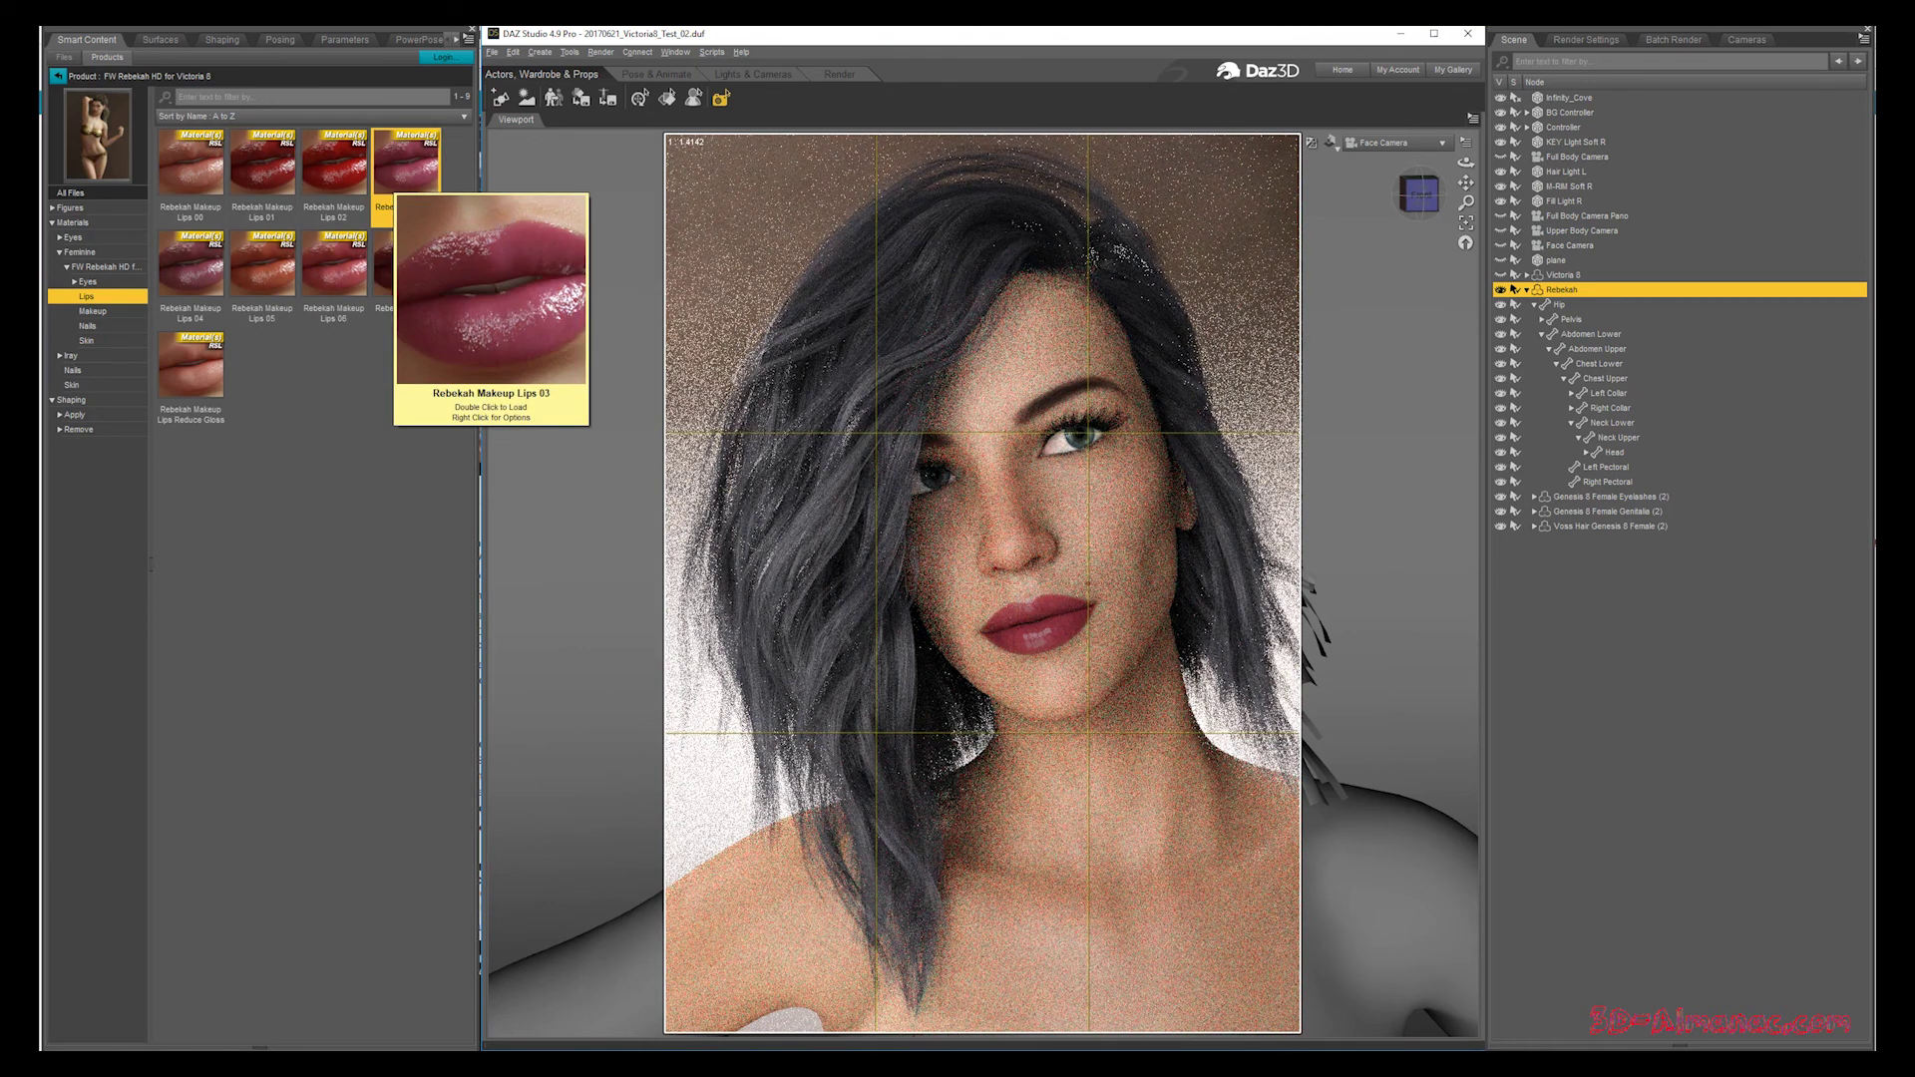
{"action": "double_click", "coordinate": [191, 261]}
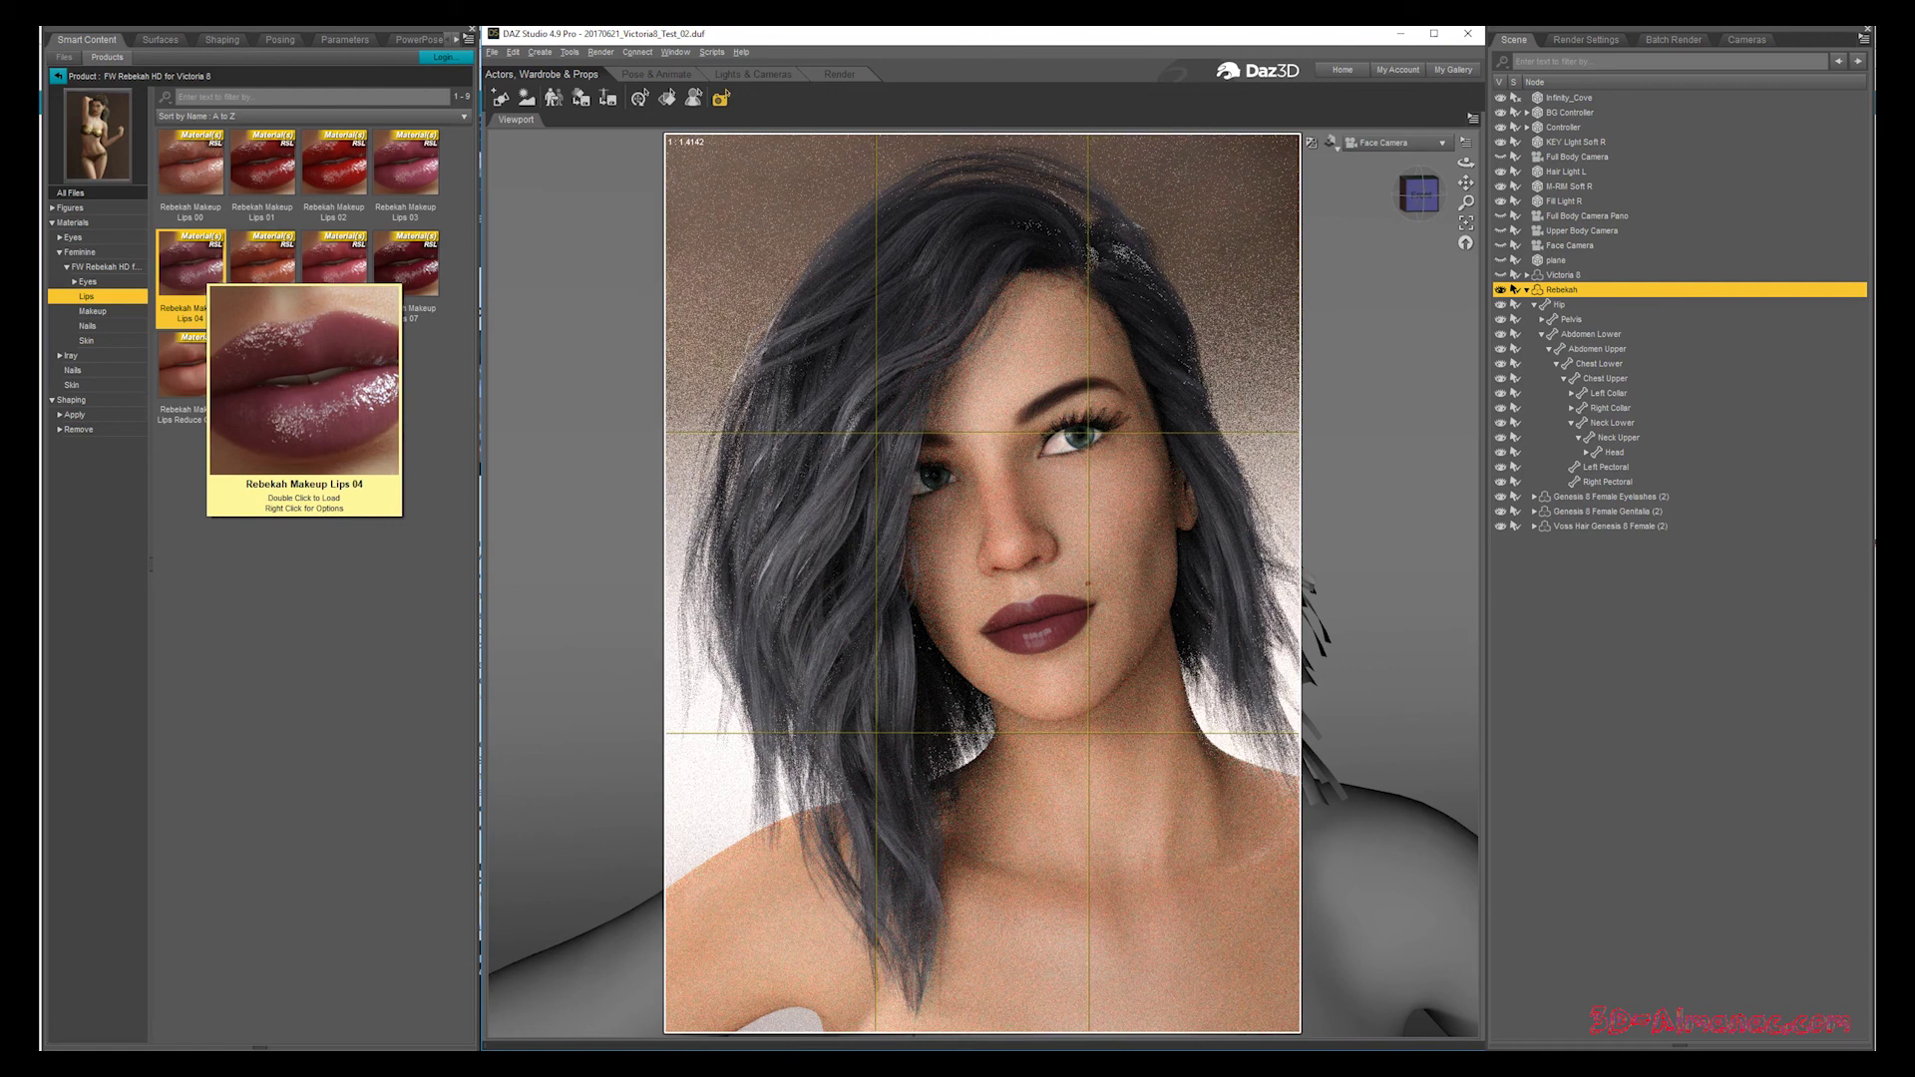
{"action": "double_click", "coordinate": [262, 265]}
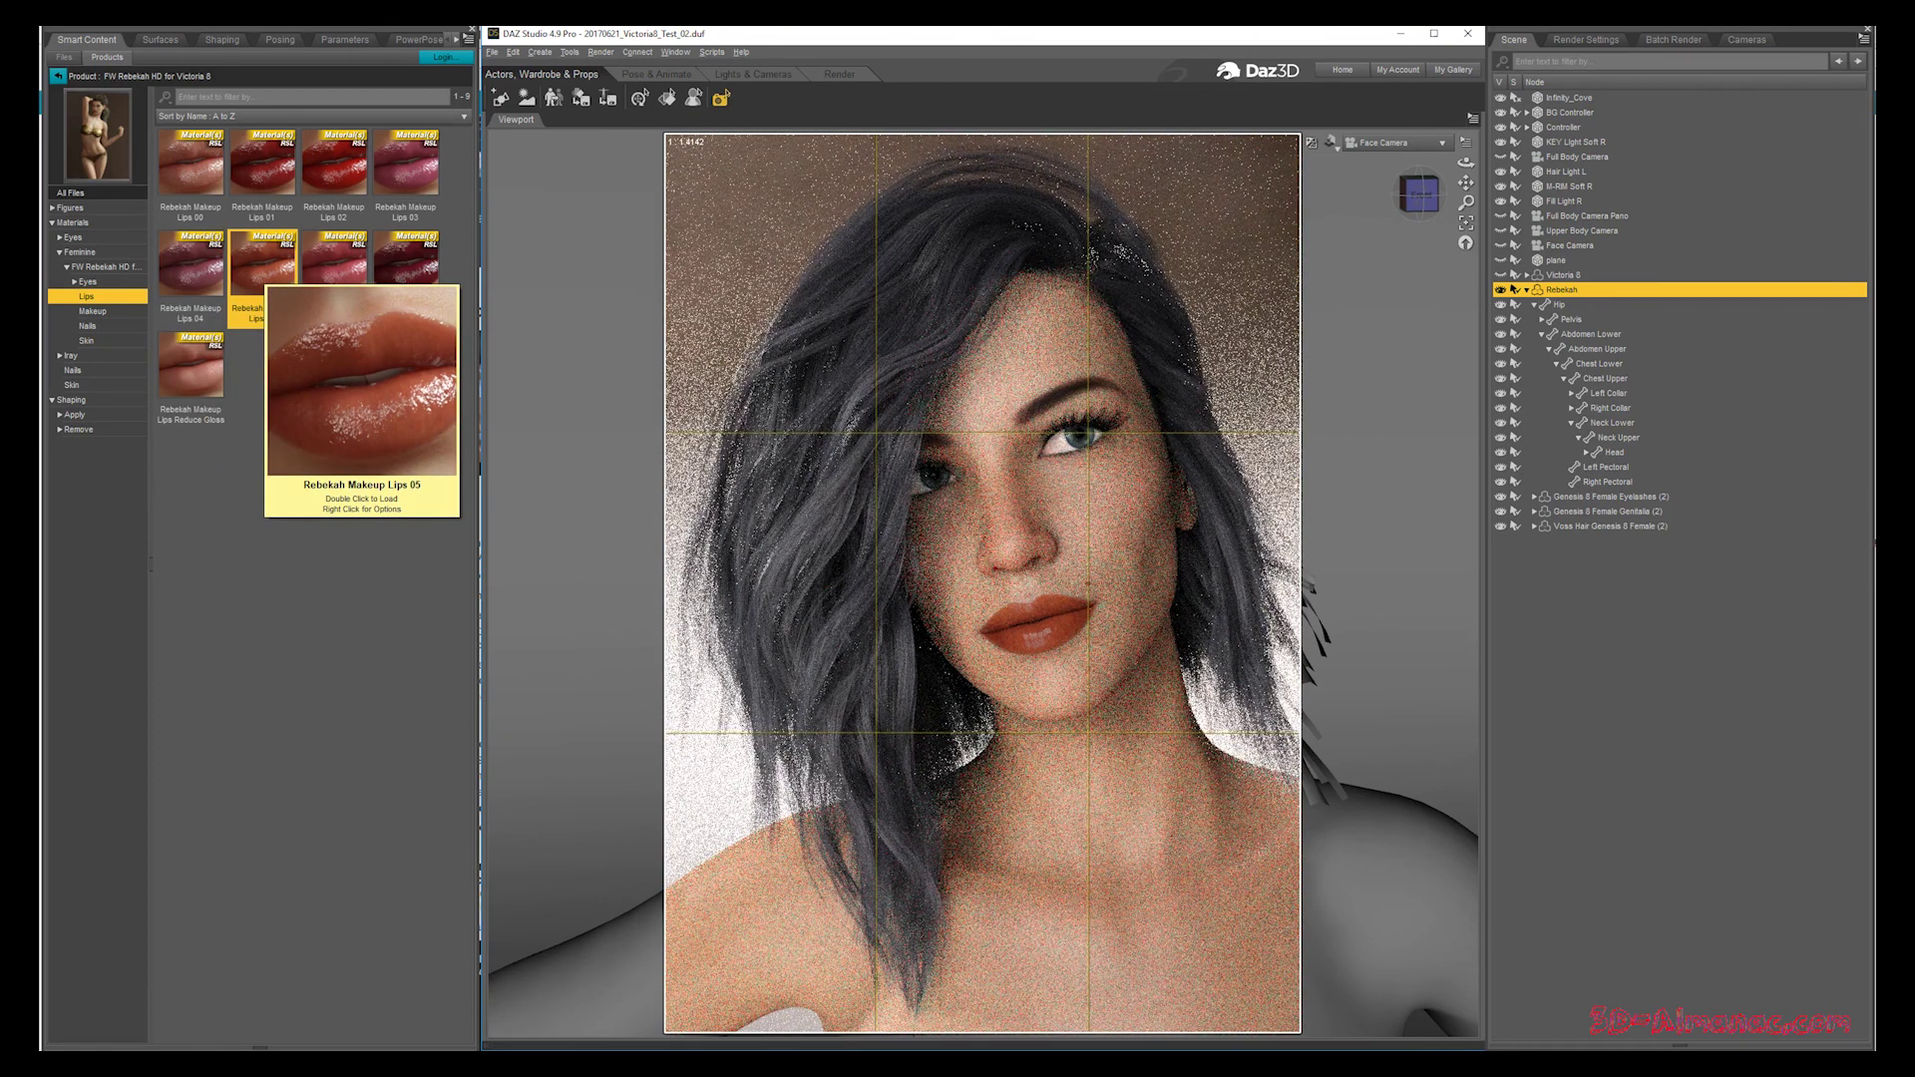
{"action": "double_click", "coordinate": [334, 261]}
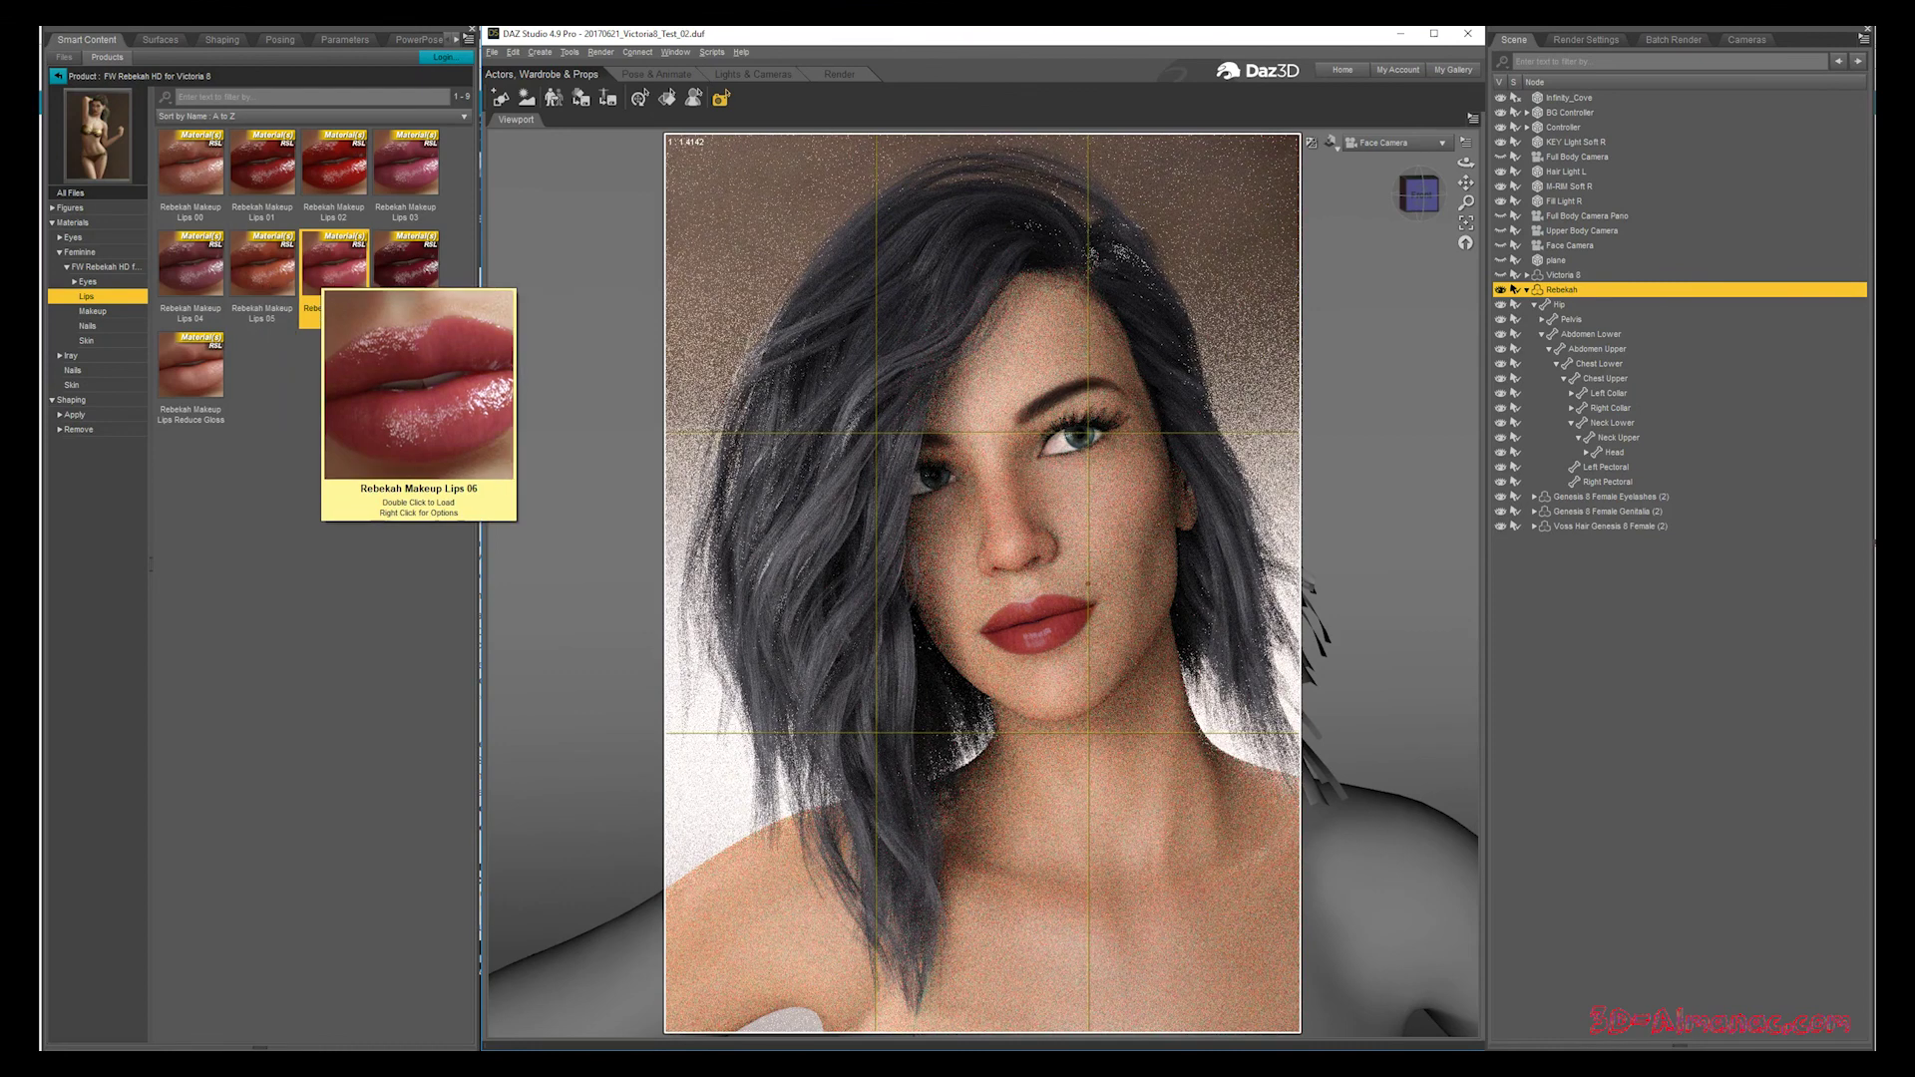
{"action": "double_click", "coordinate": [406, 261]}
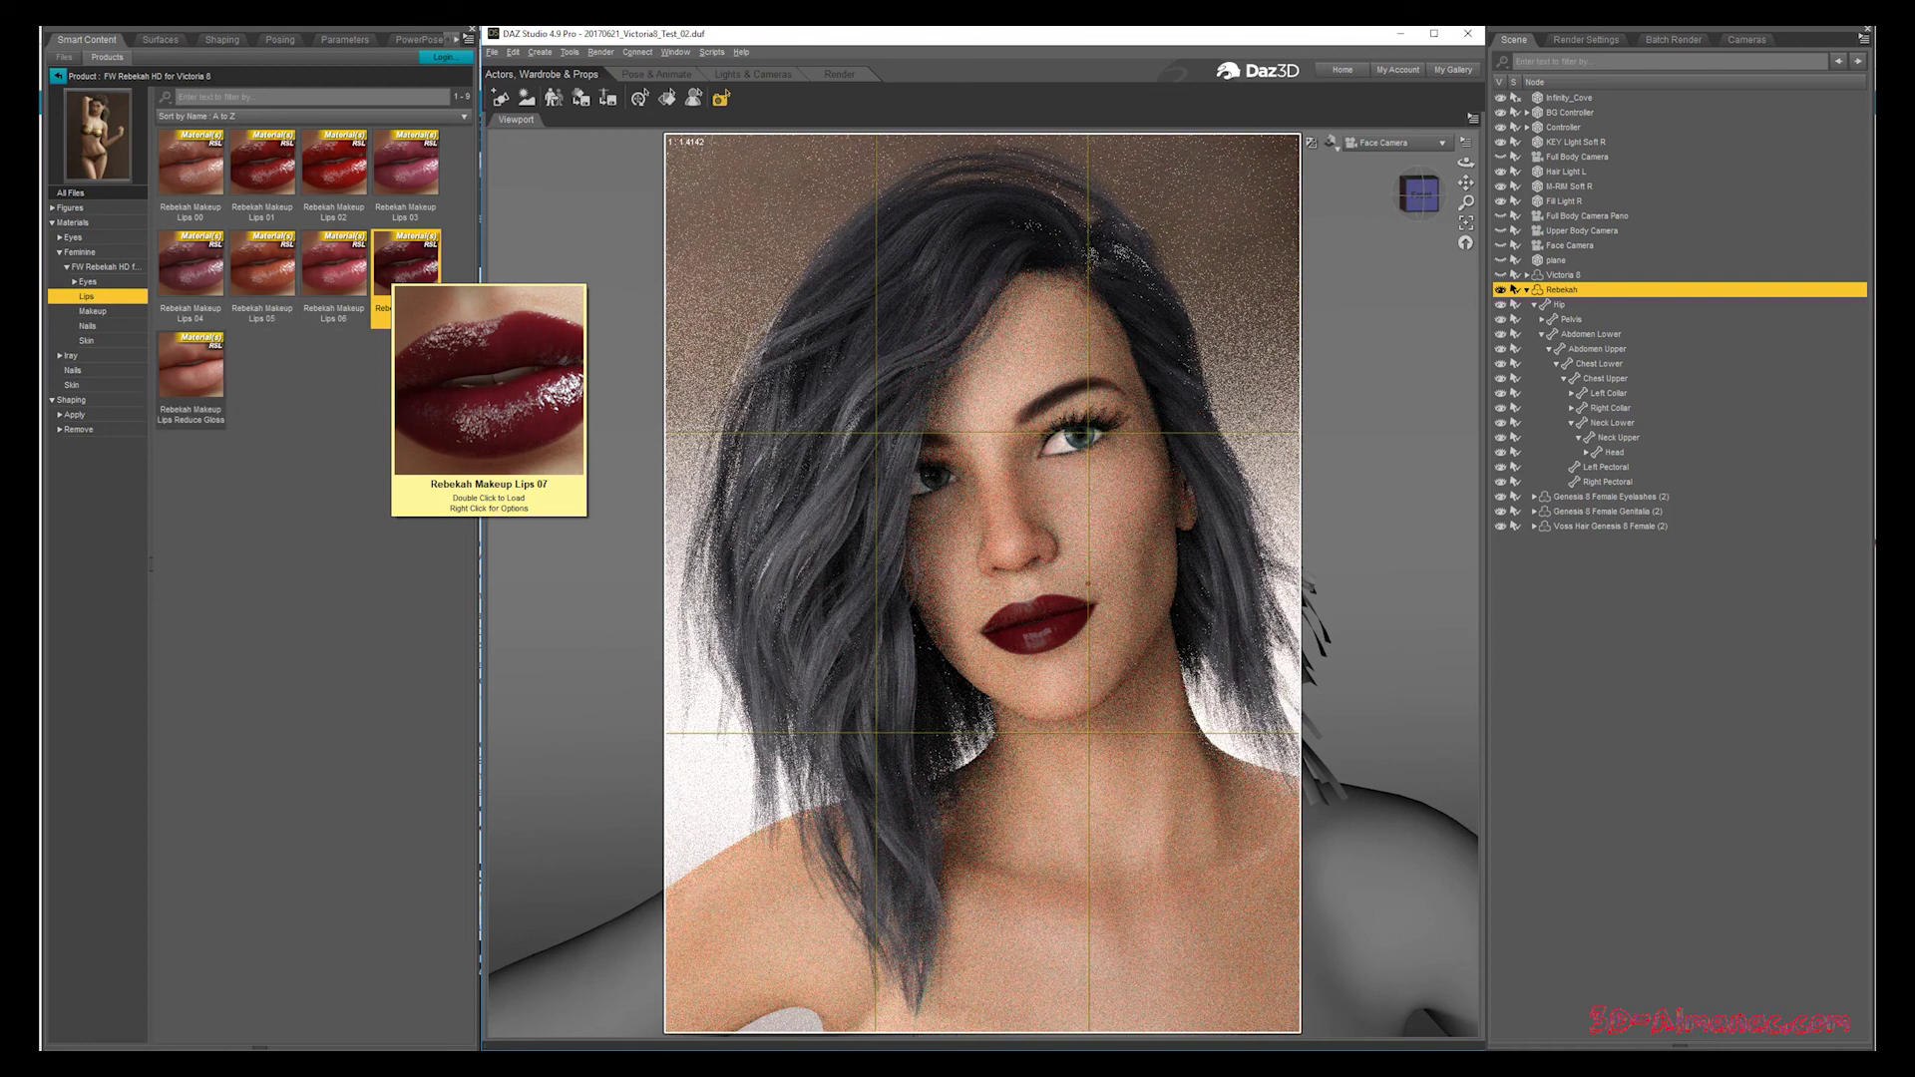
Try Rebekah Makeup Lips Reduce Gloss over Lips 07 and over Lips 00, and finish with Rebekah Makeup Lips 00
{"action": "mouse_move", "coordinate": [190, 369]}
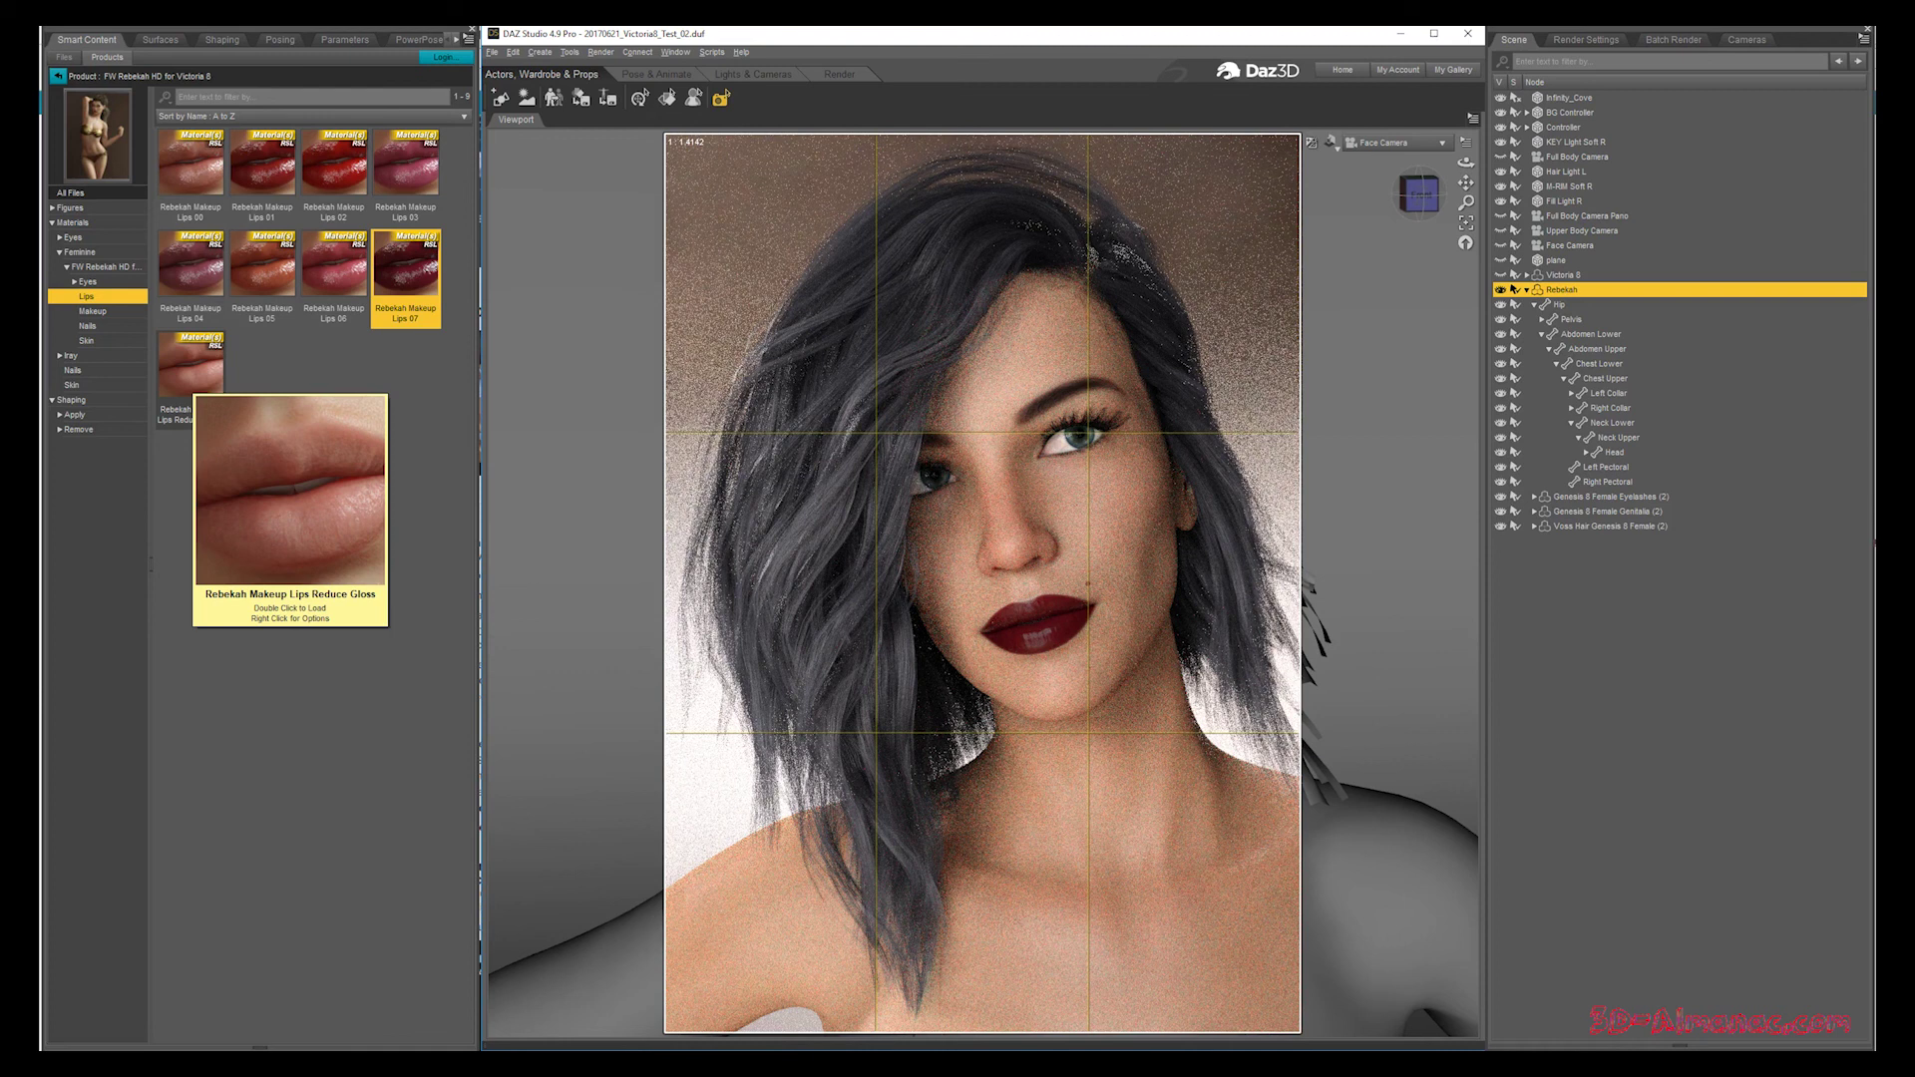
{"action": "double_click", "coordinate": [190, 369]}
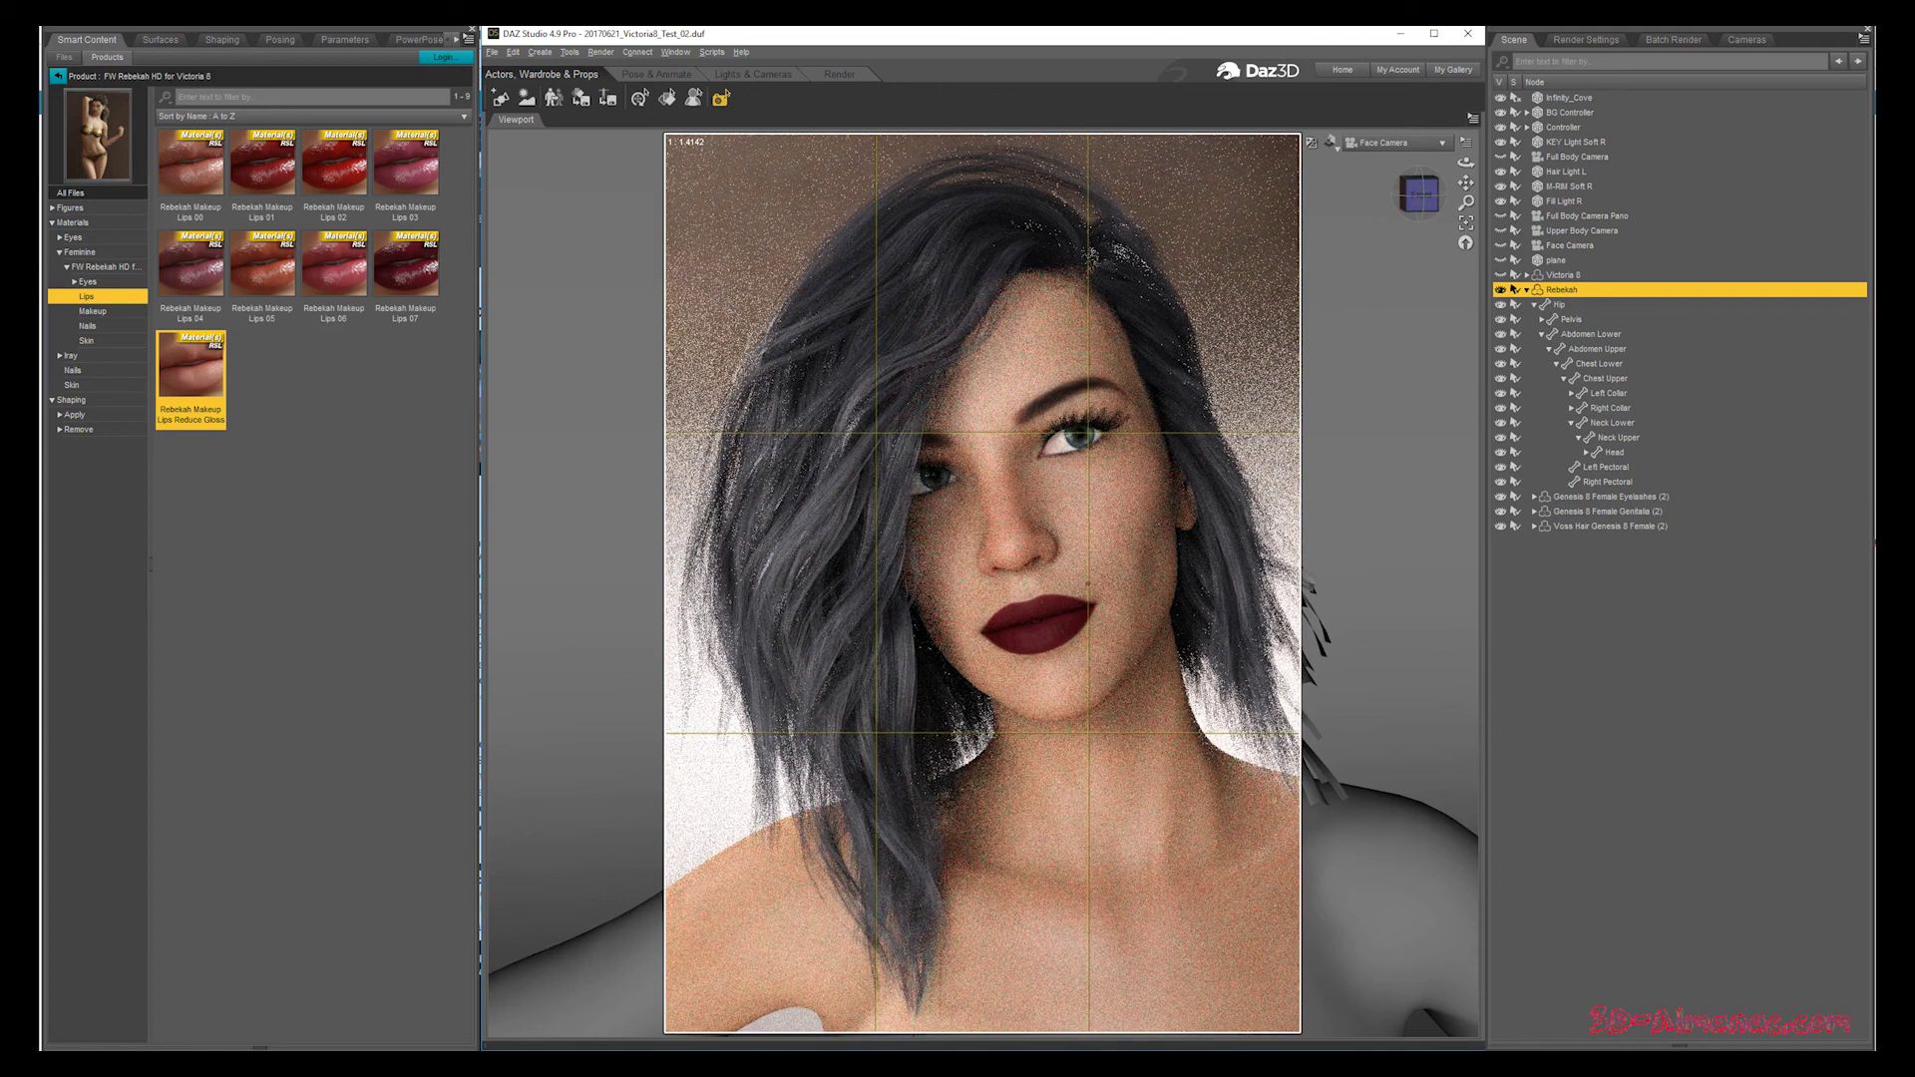
{"action": "mouse_move", "coordinate": [191, 369]}
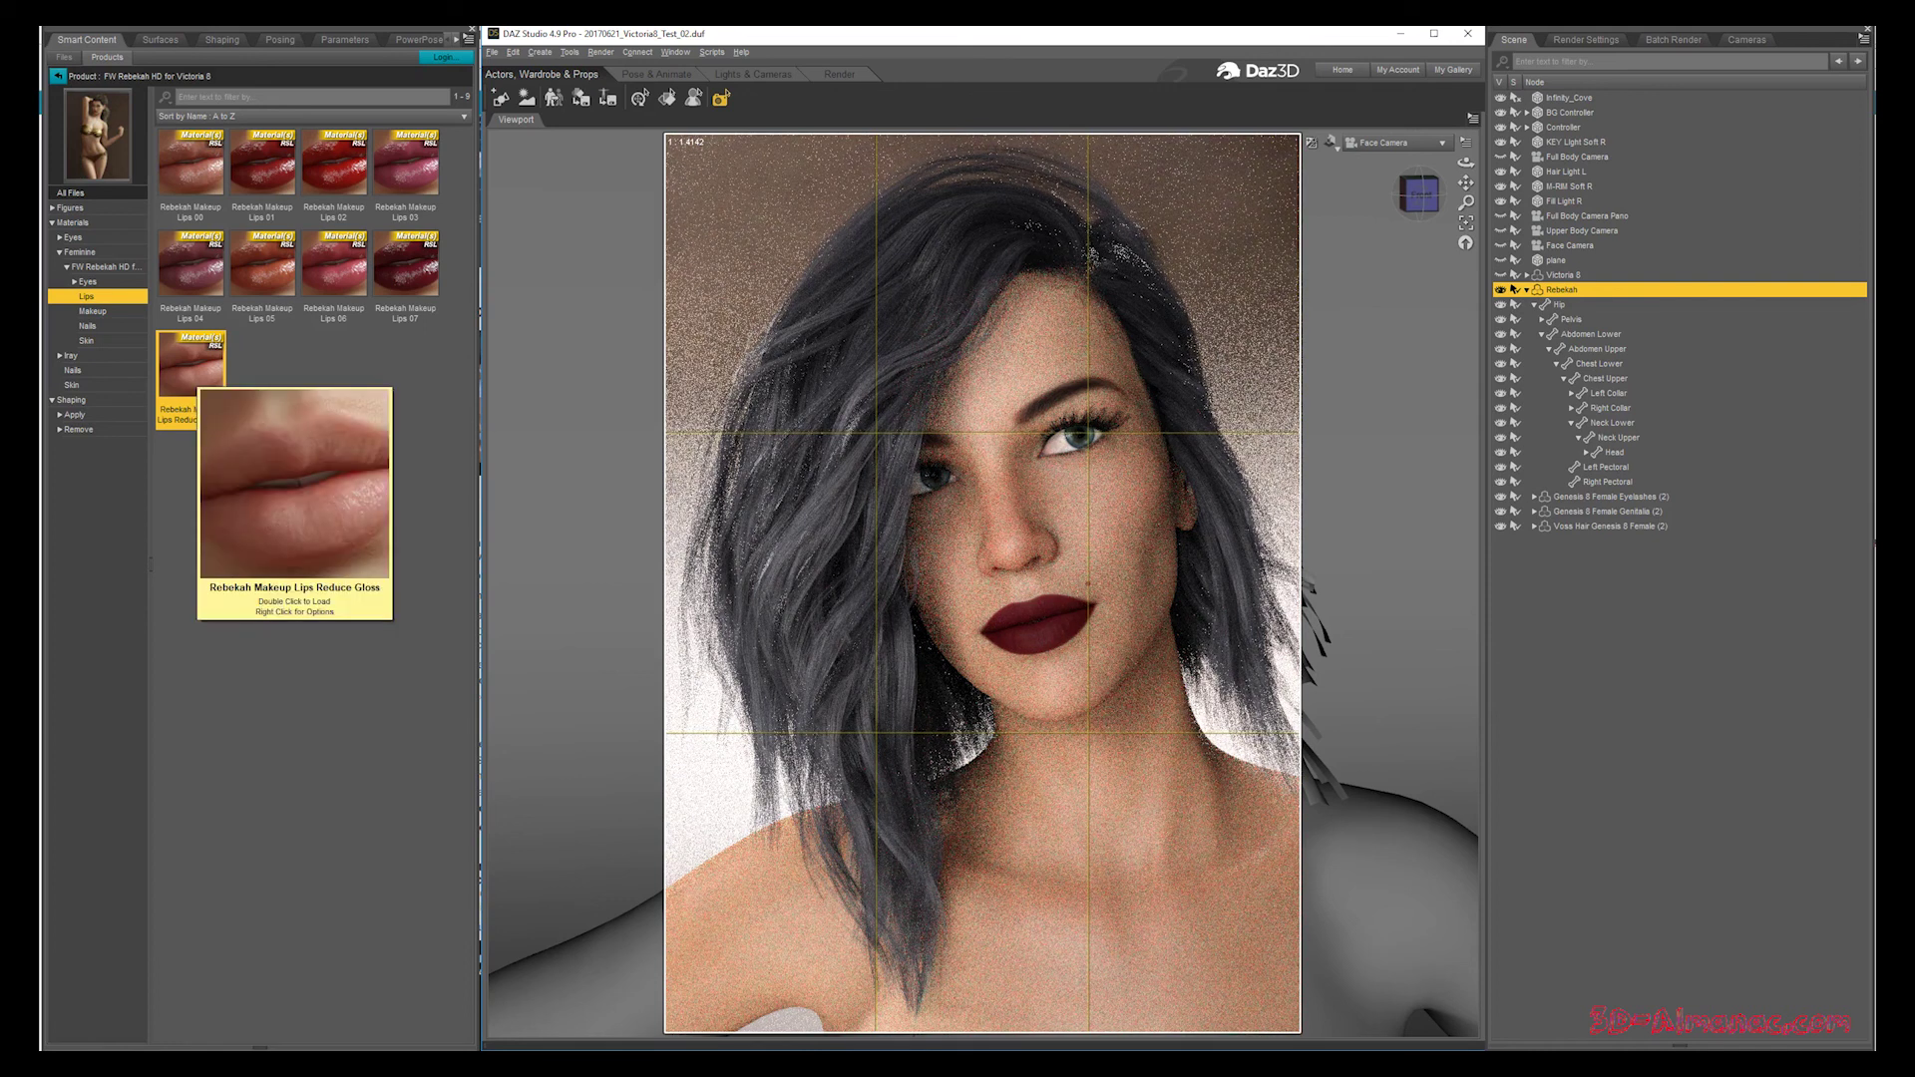
{"action": "left_click", "coordinate": [191, 162]}
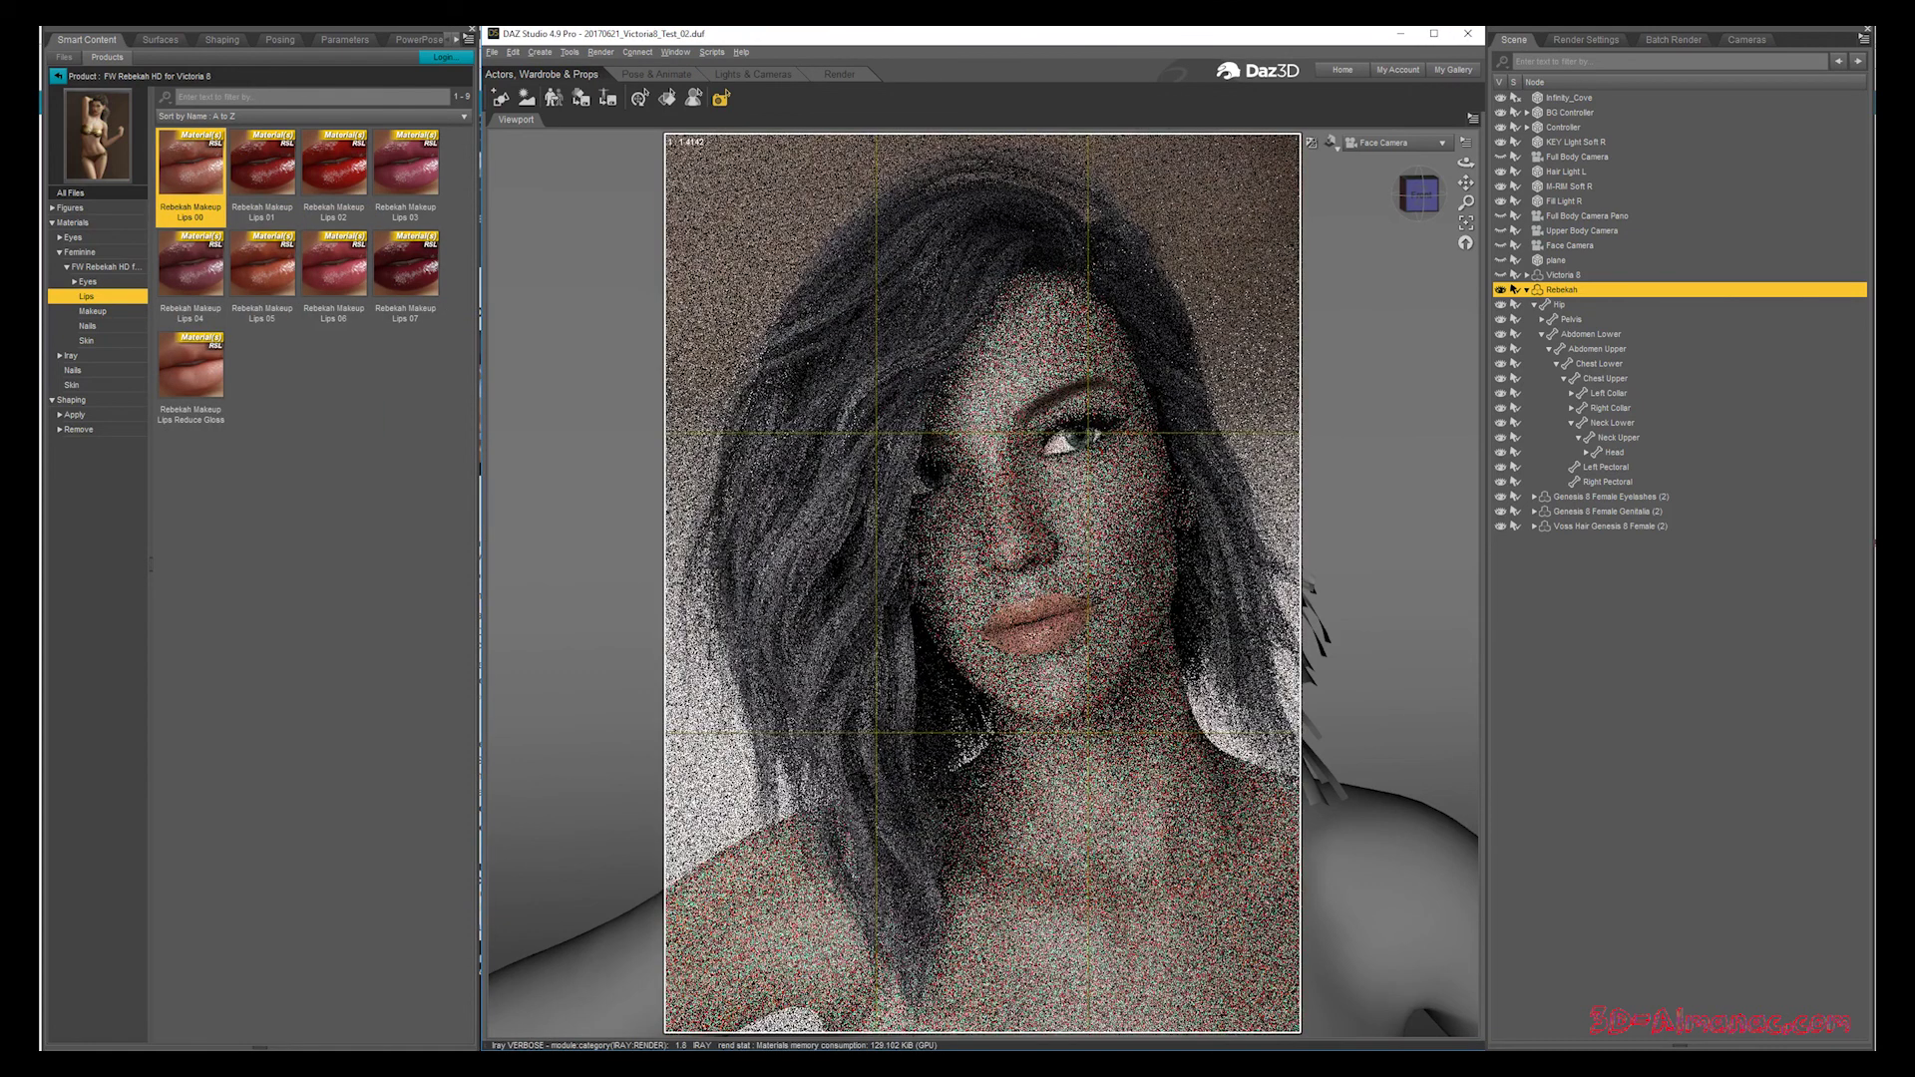
{"action": "double_click", "coordinate": [191, 369]}
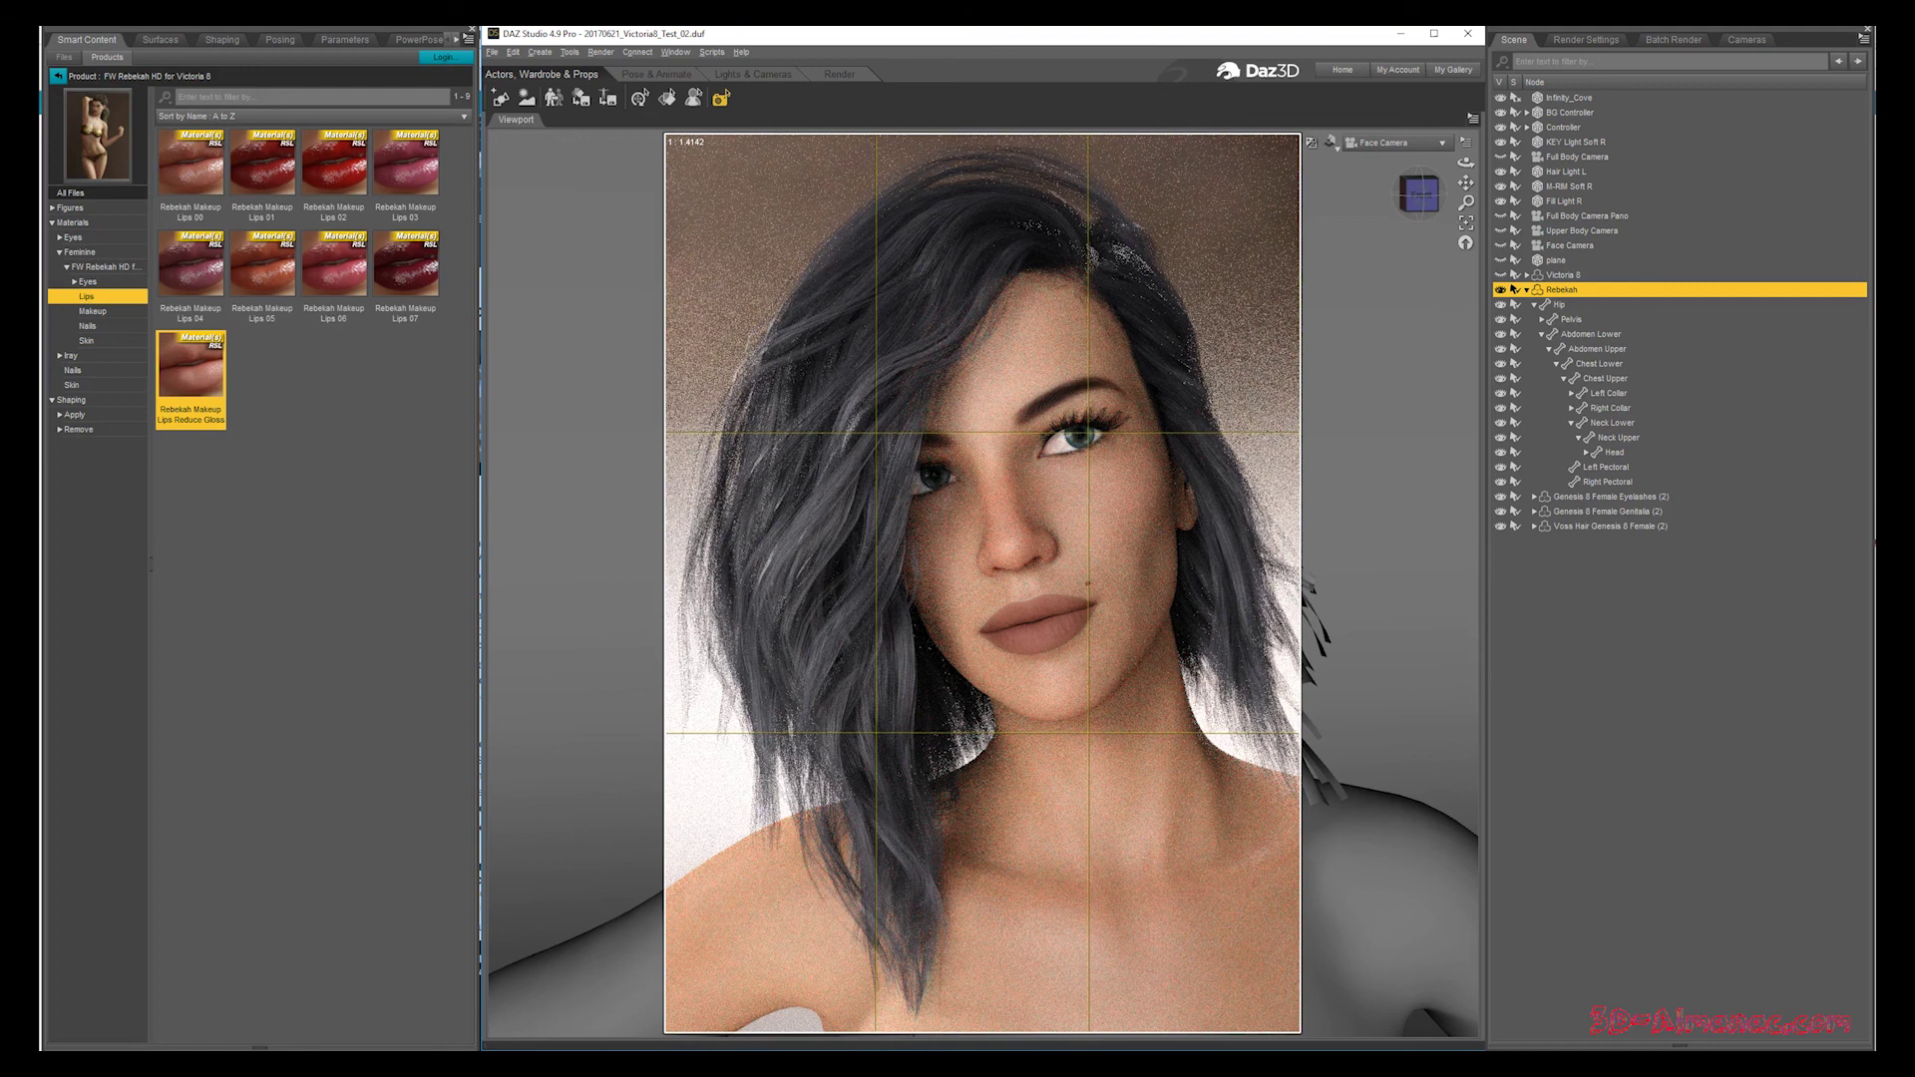
{"action": "double_click", "coordinate": [191, 176]}
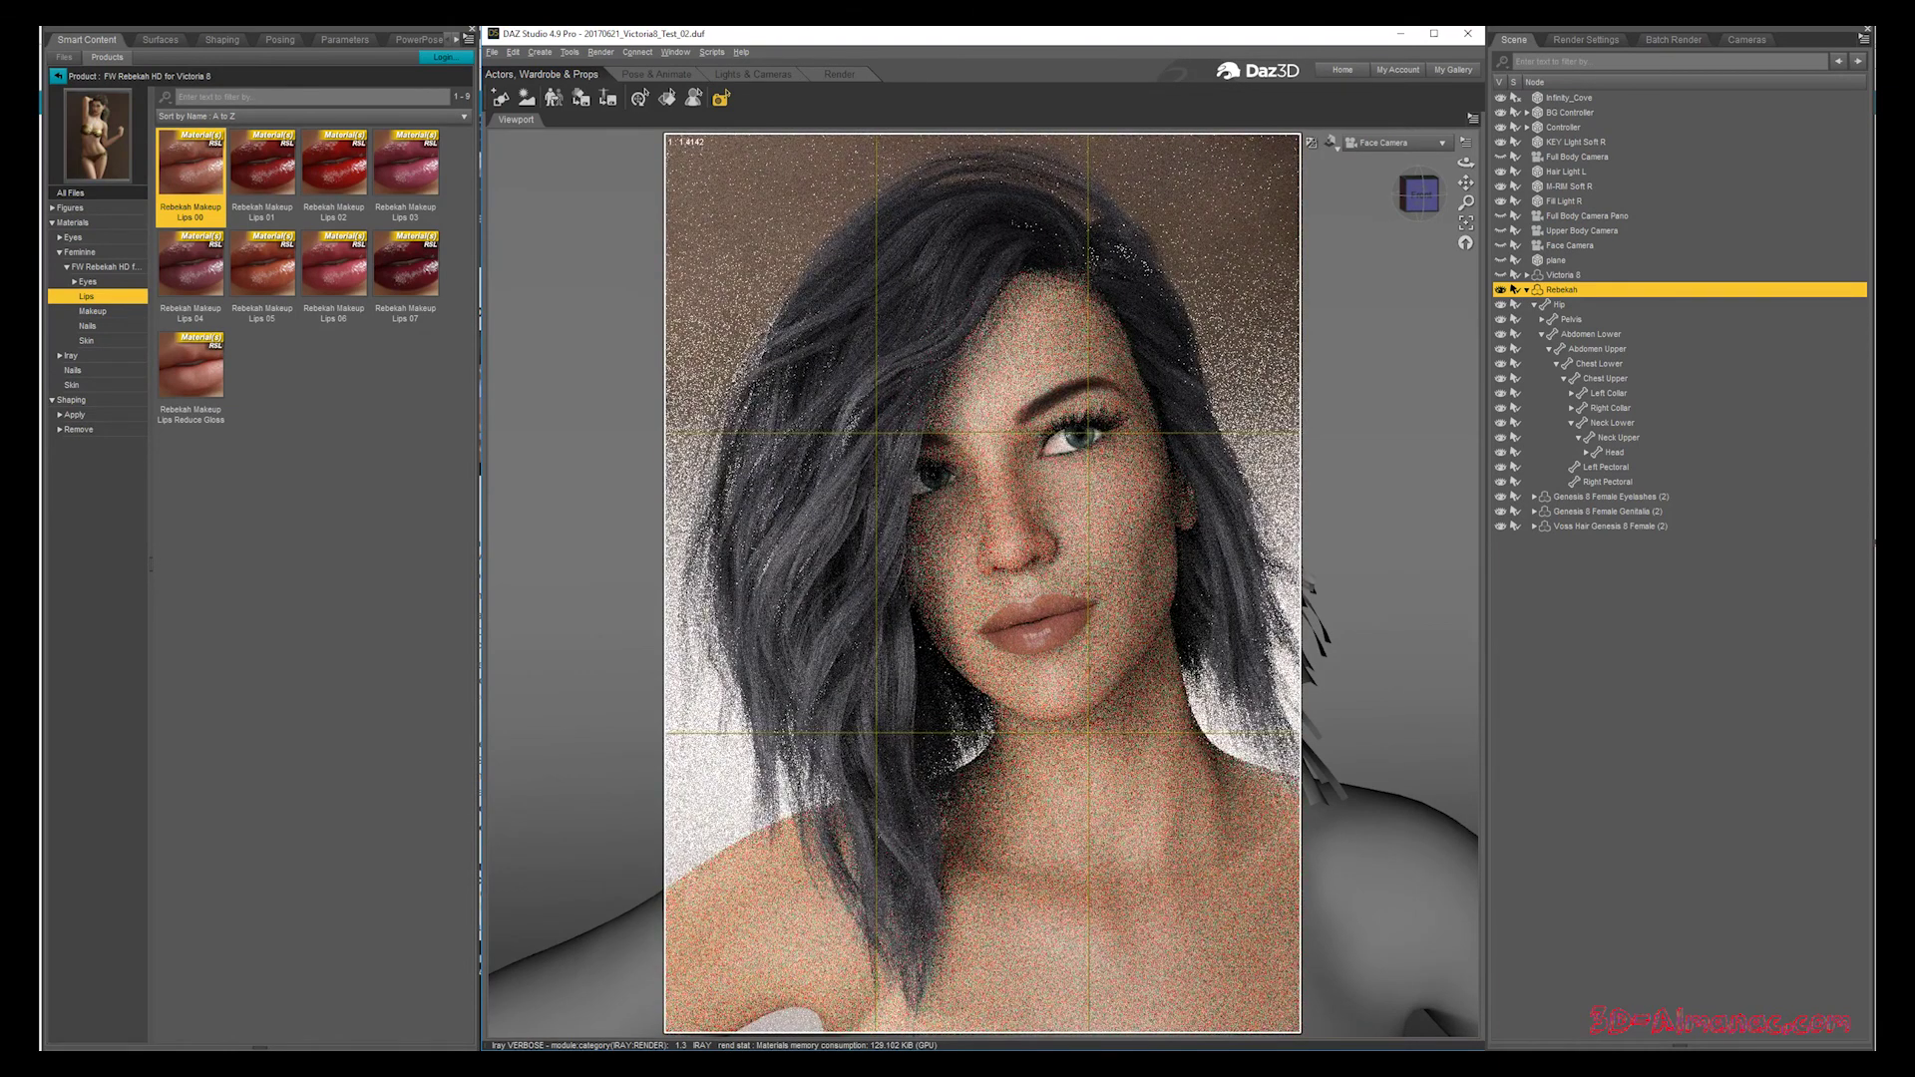
Compare Rebekah Makeup Eyes materials including 01A, 01B, 06A and 07B on the figure, and finish with Rebekah Makeup Eyes 00
{"action": "left_click", "coordinate": [92, 311]}
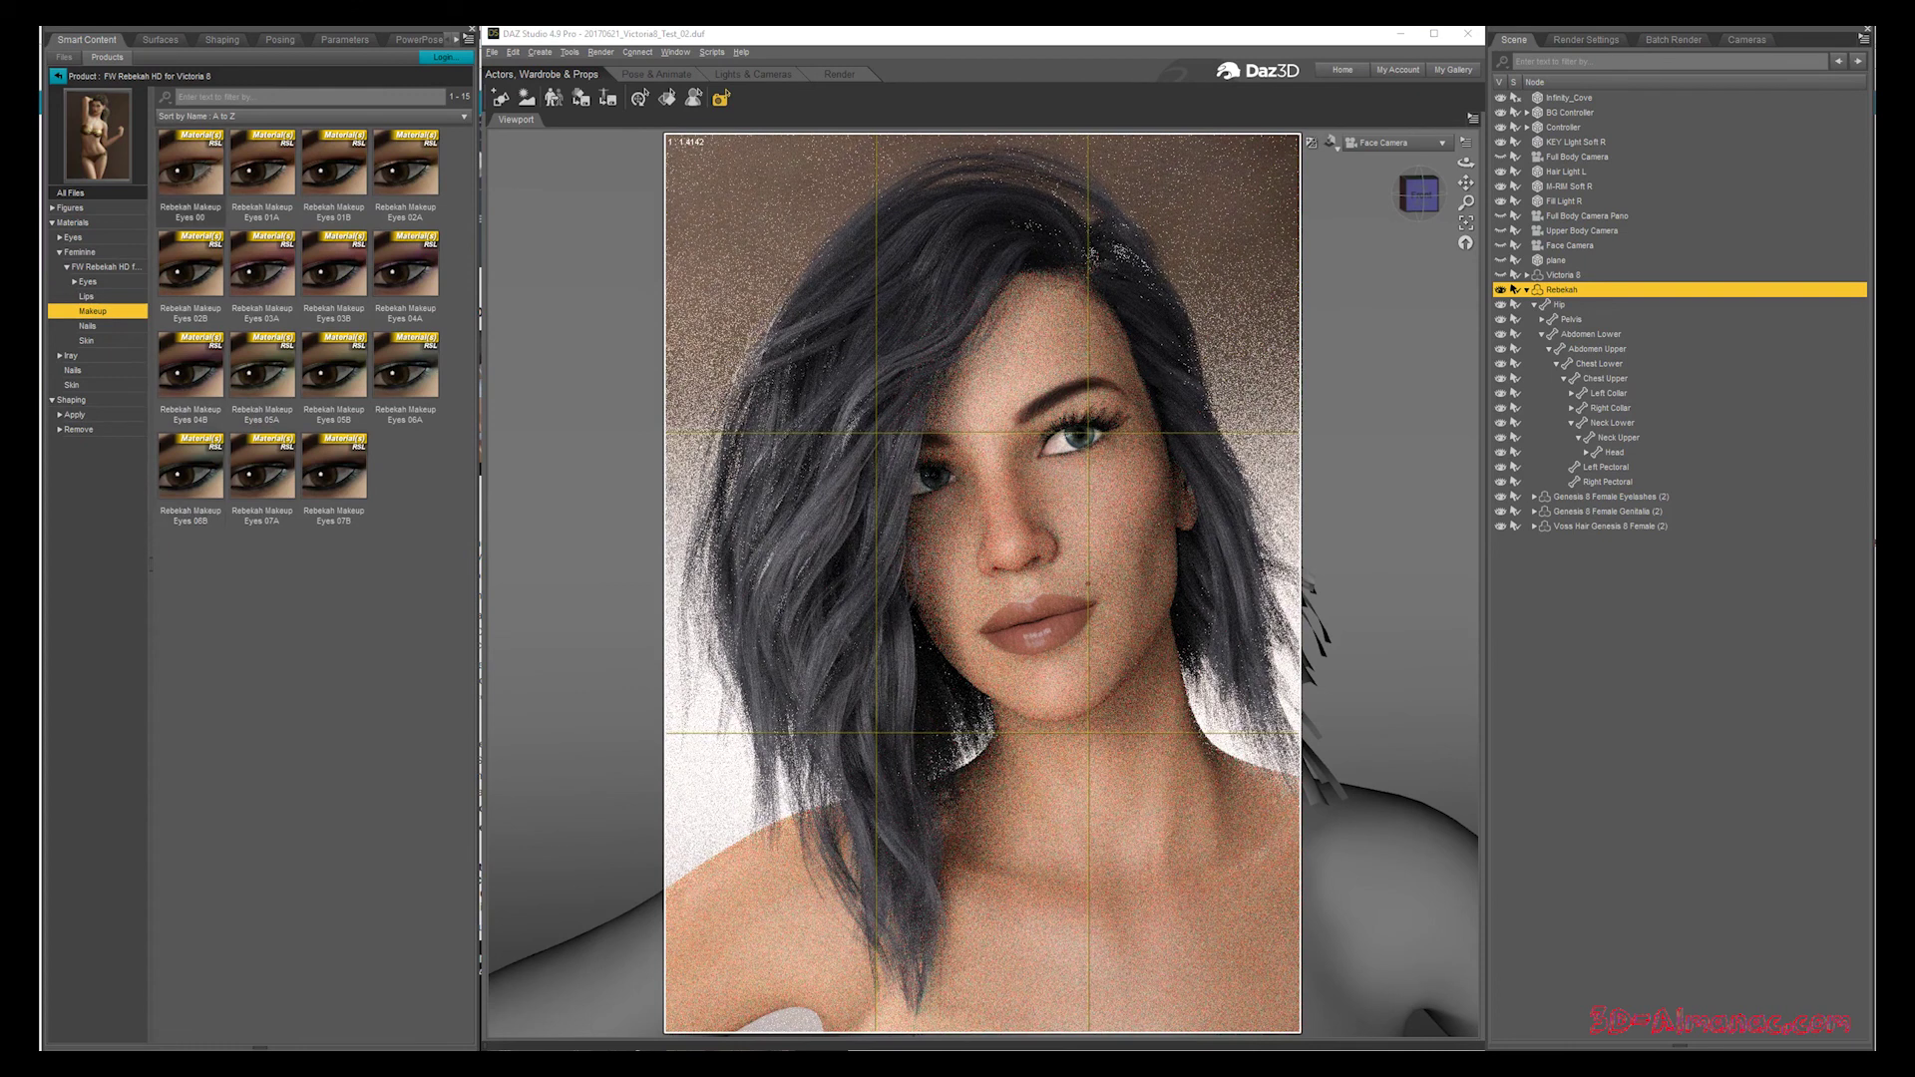
{"action": "mouse_move", "coordinate": [190, 164]}
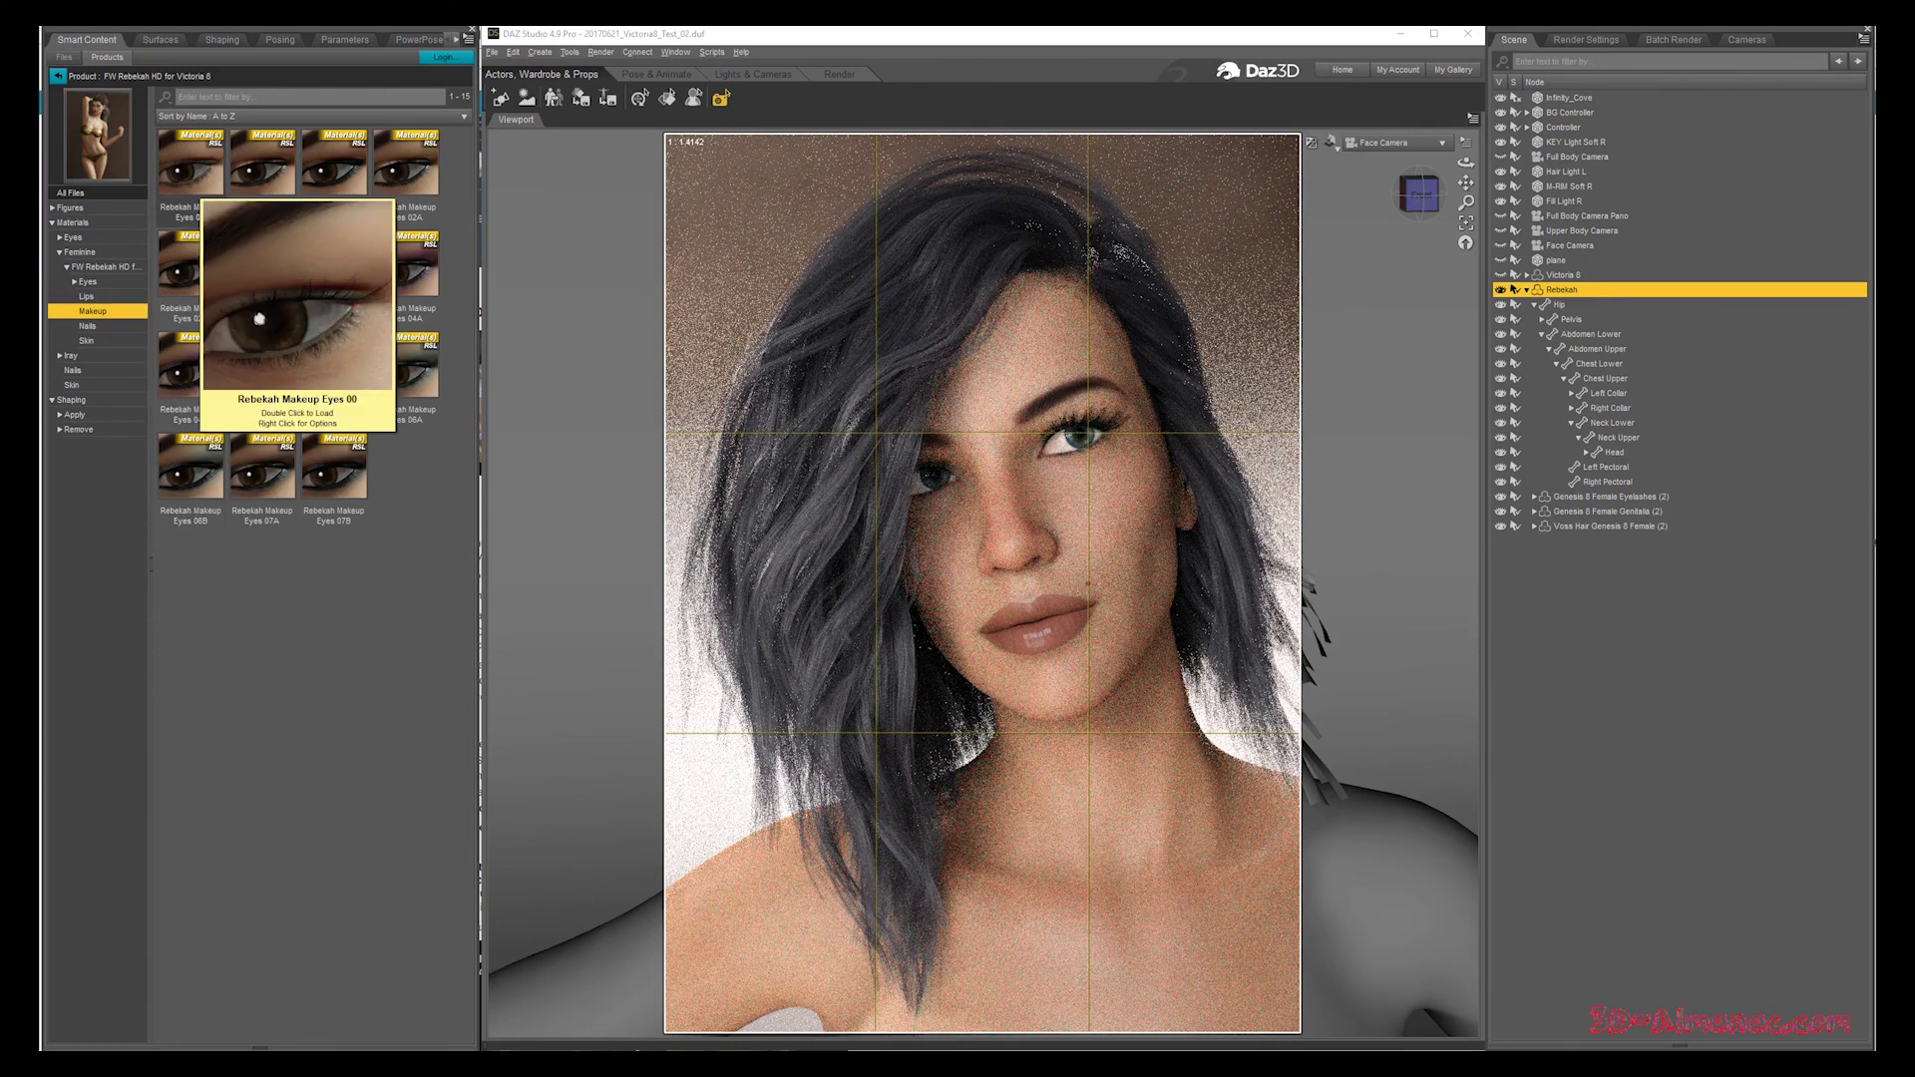
{"action": "mouse_move", "coordinate": [262, 164]}
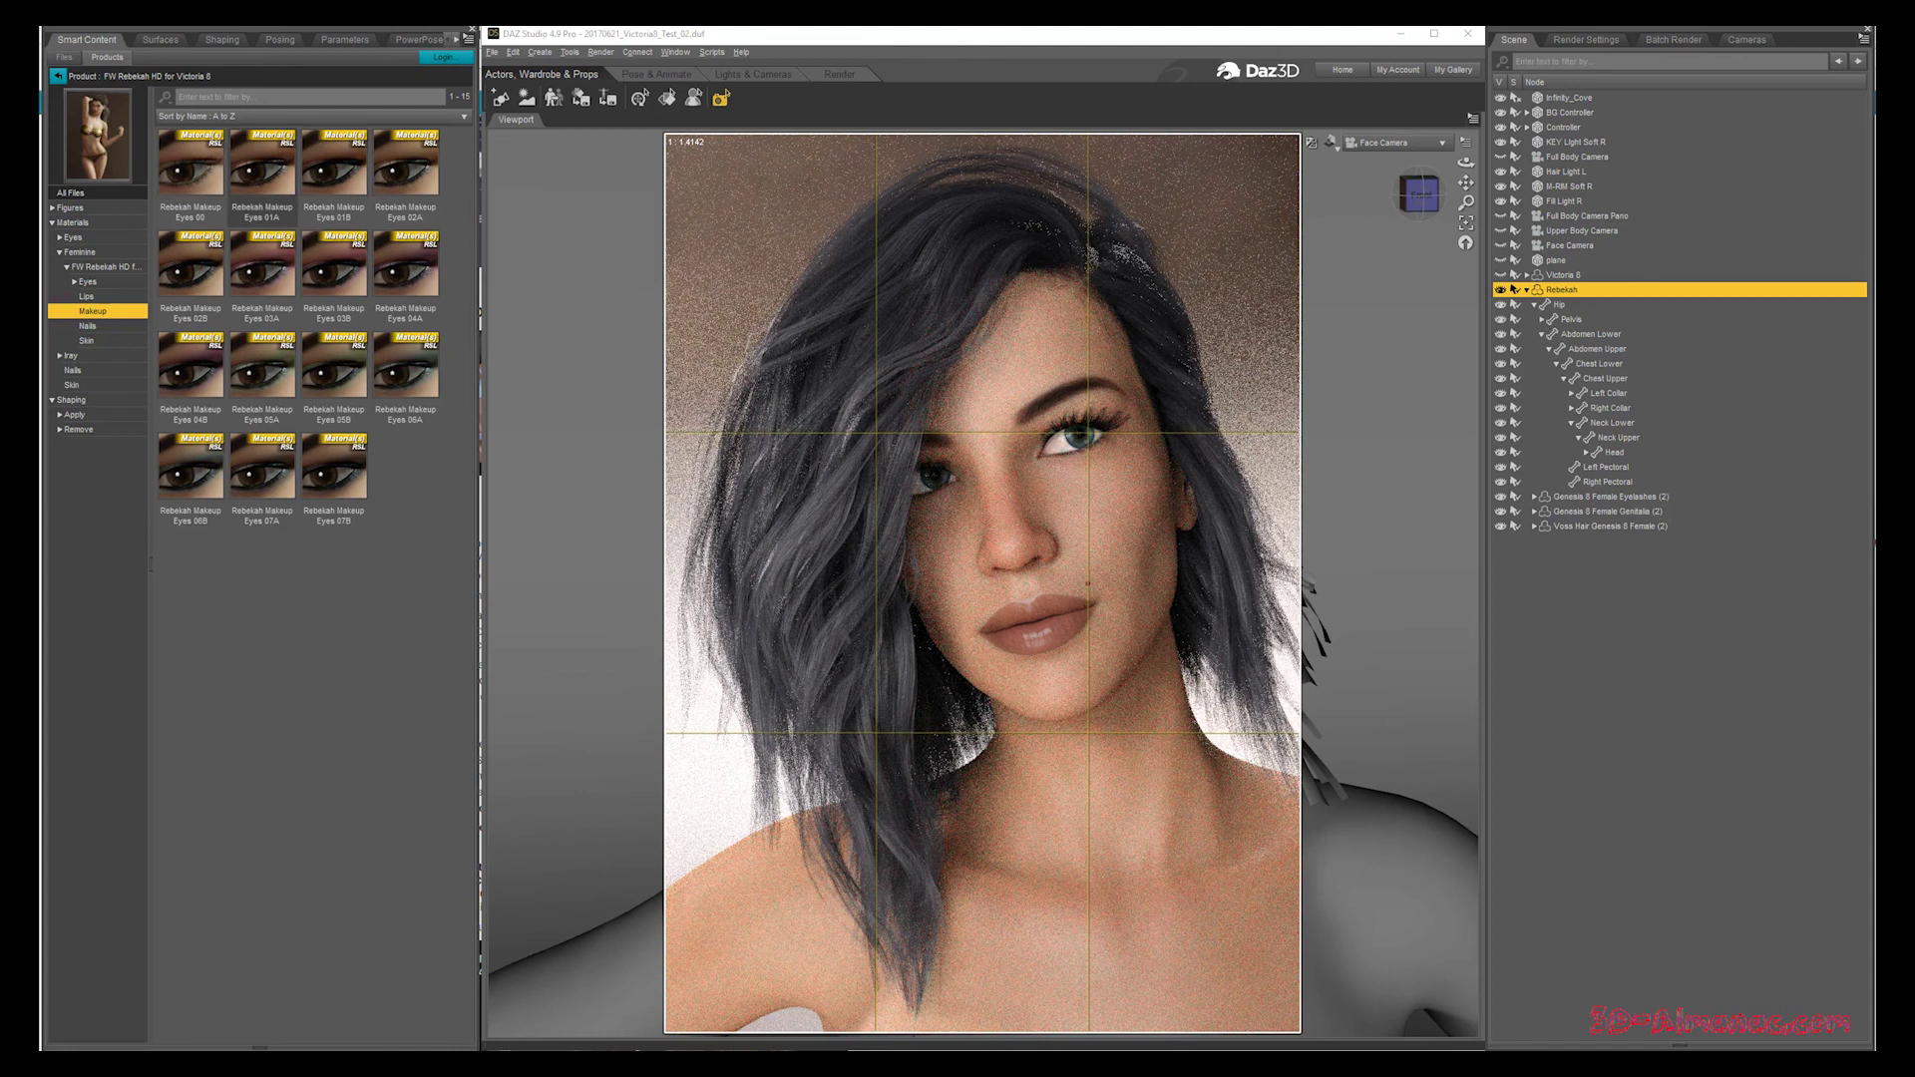
{"action": "double_click", "coordinate": [262, 164]}
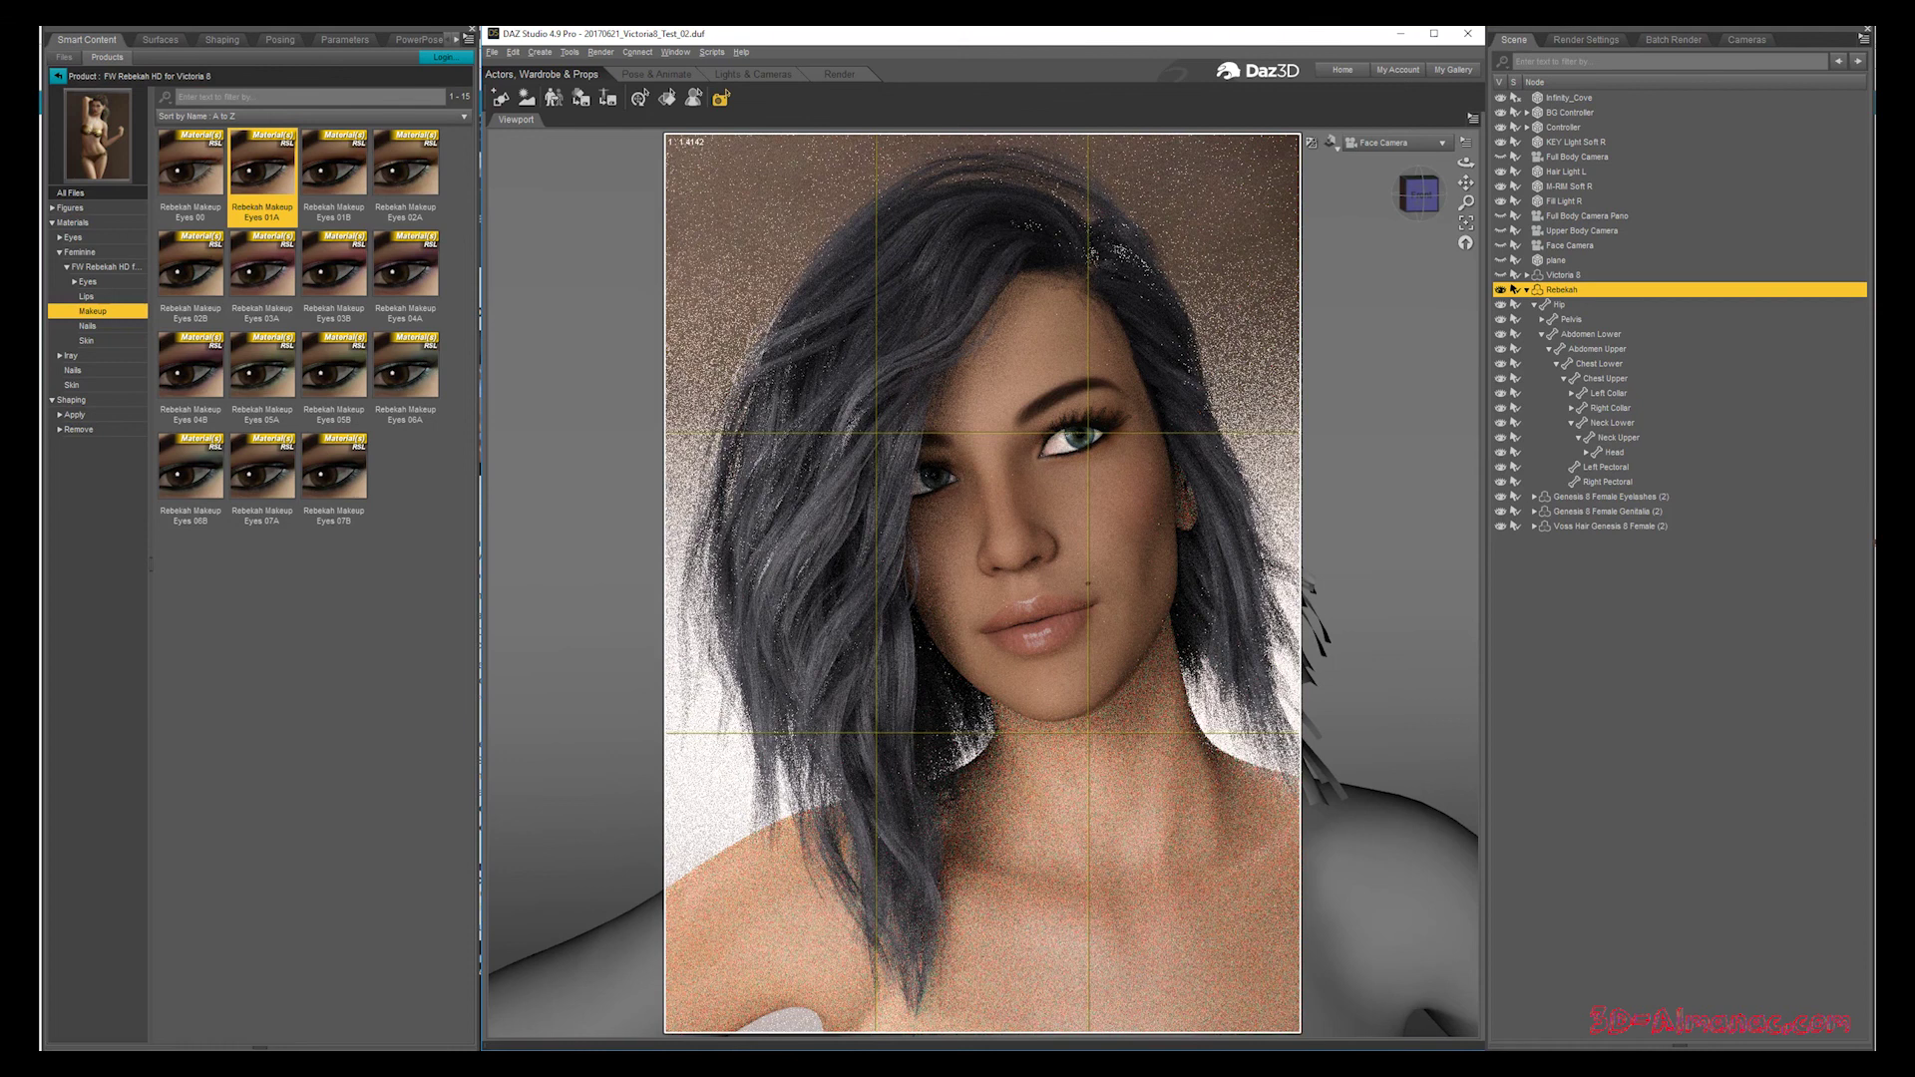
{"action": "double_click", "coordinate": [333, 172]}
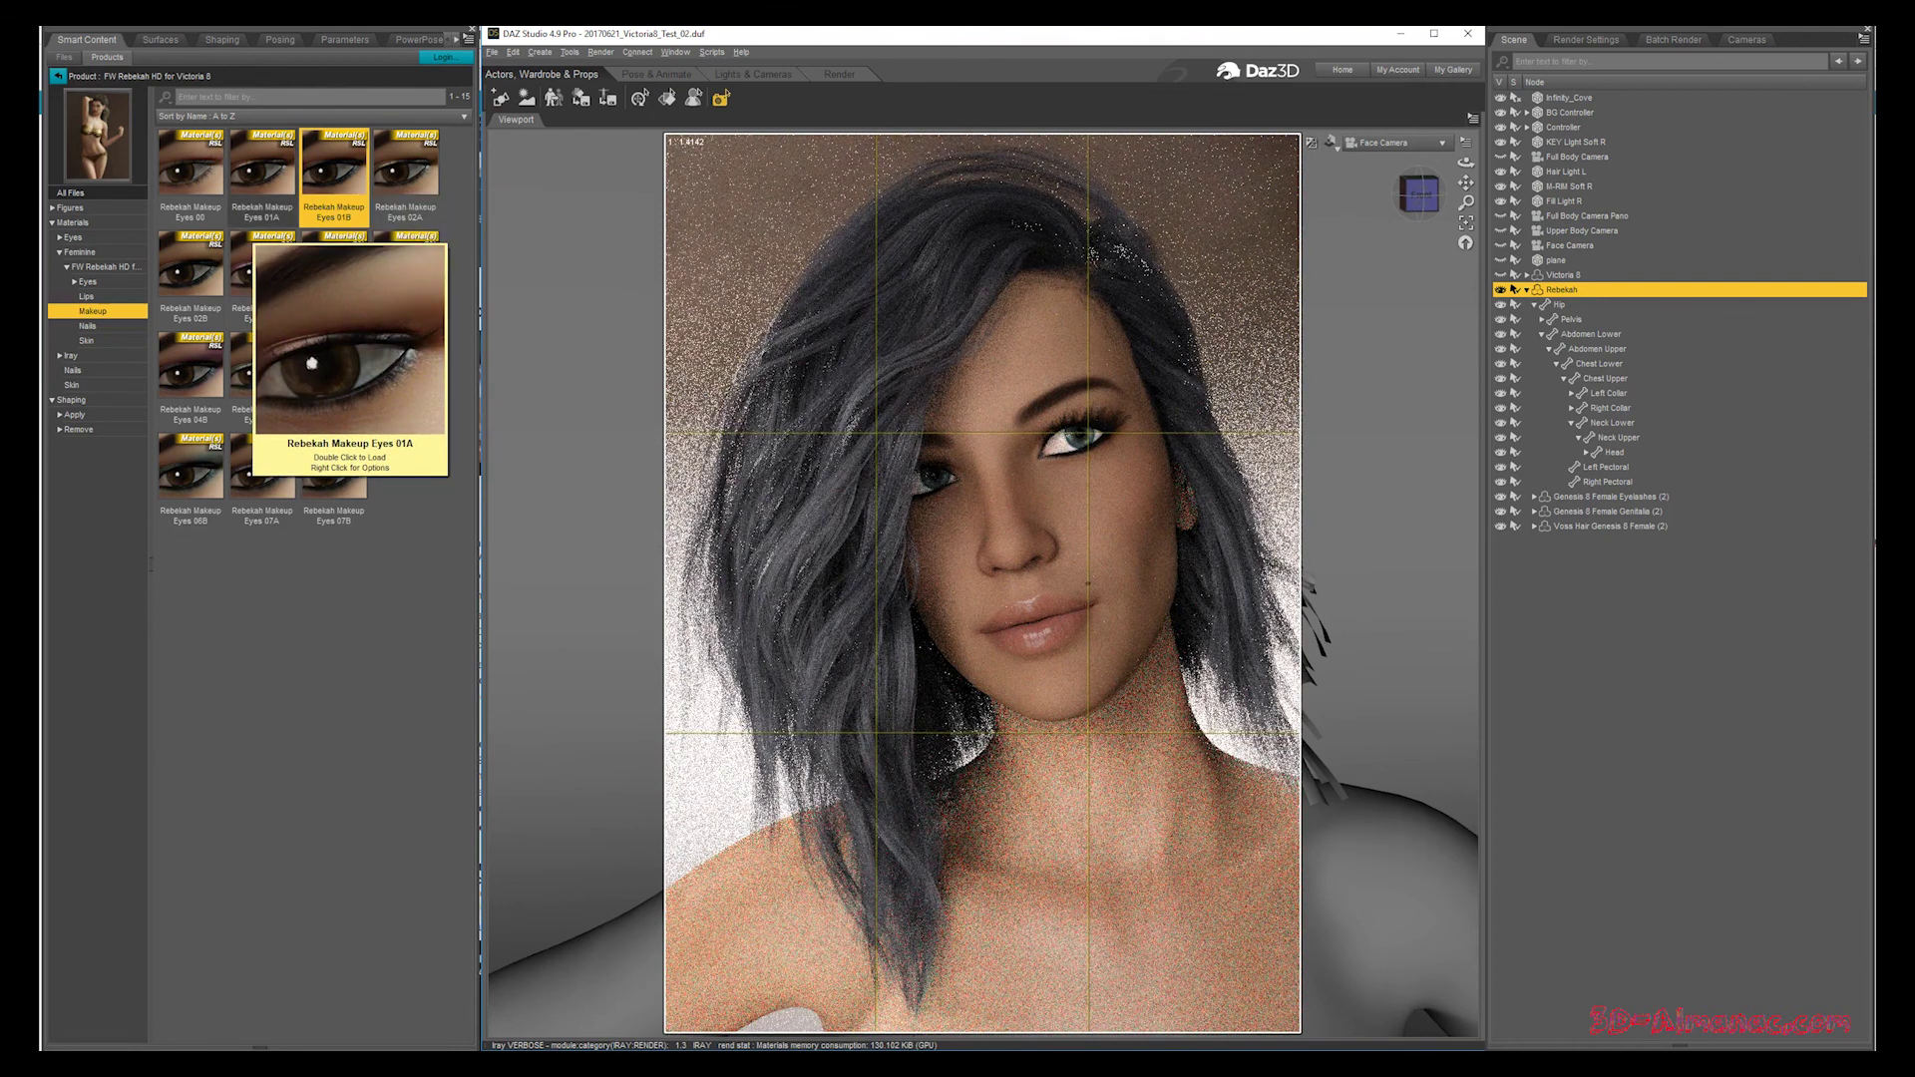
{"action": "mouse_move", "coordinate": [406, 169]}
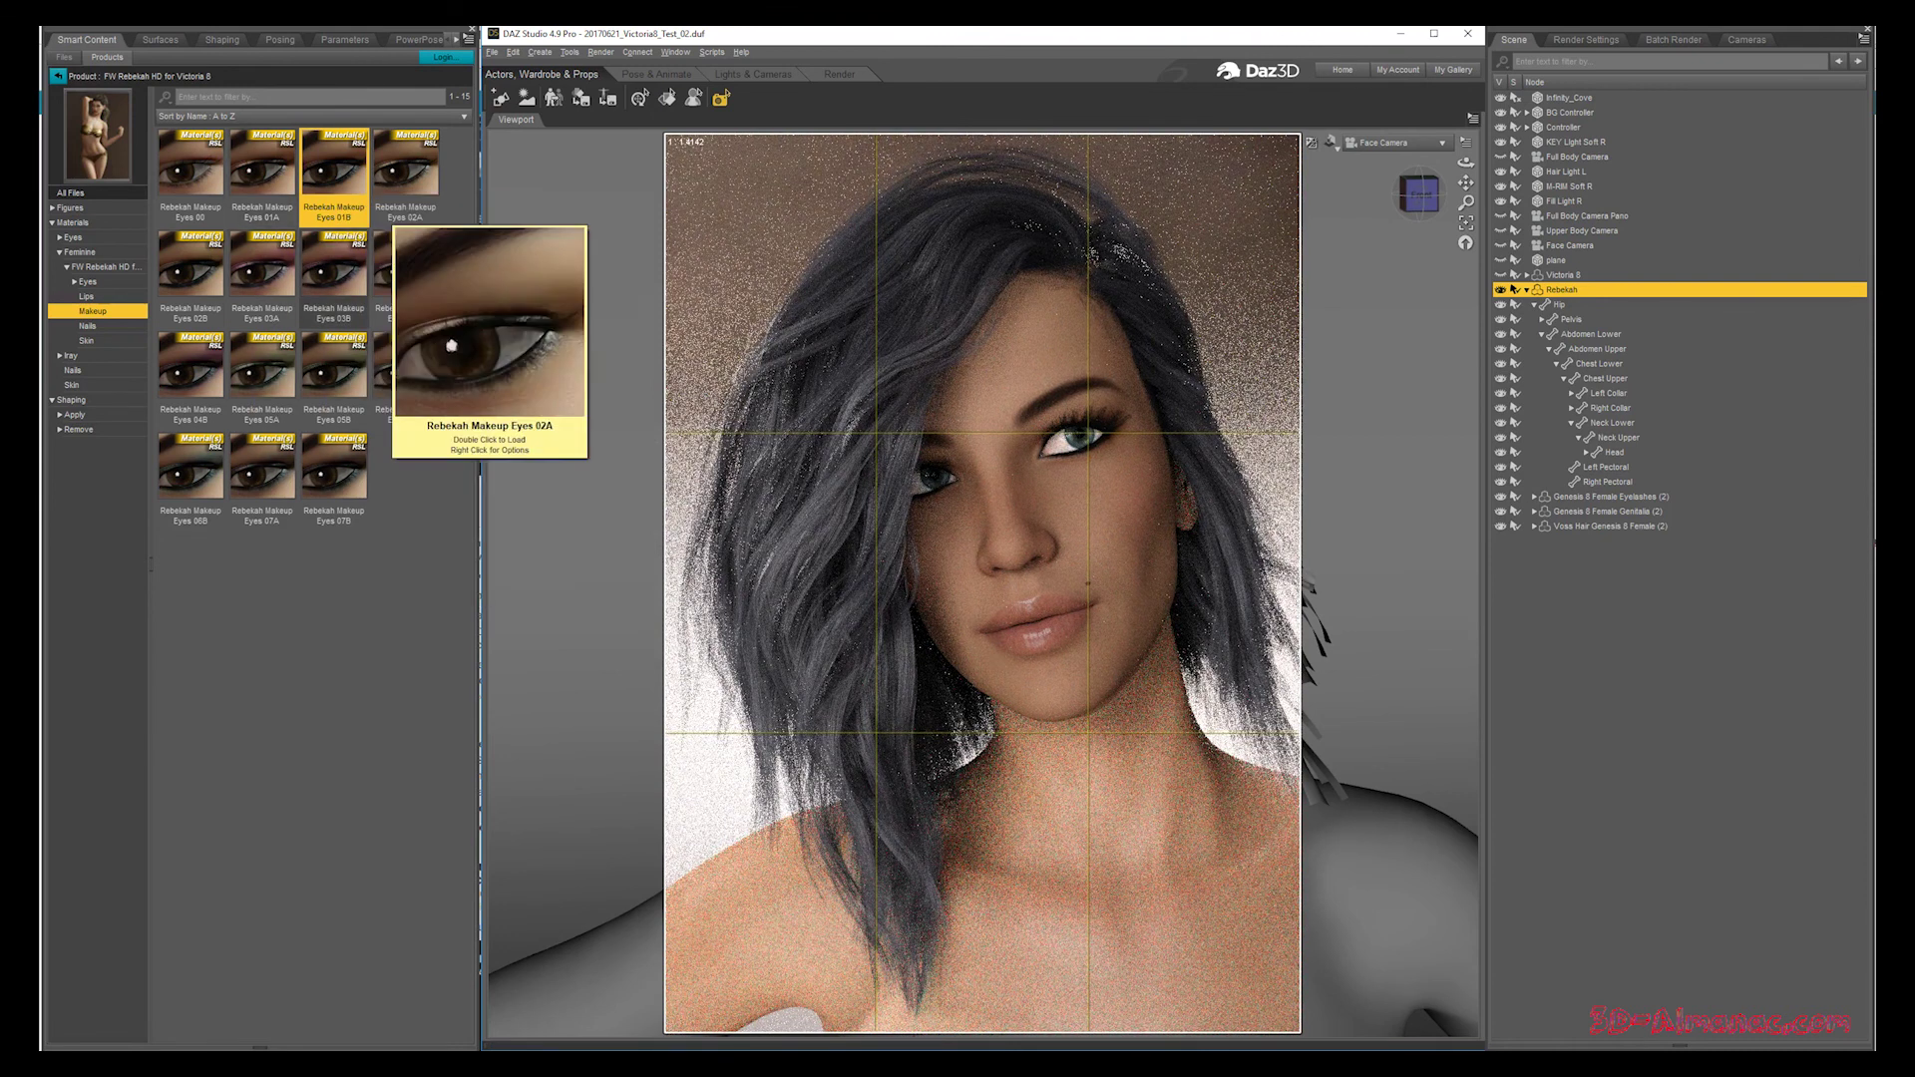
{"action": "mouse_move", "coordinate": [334, 164]}
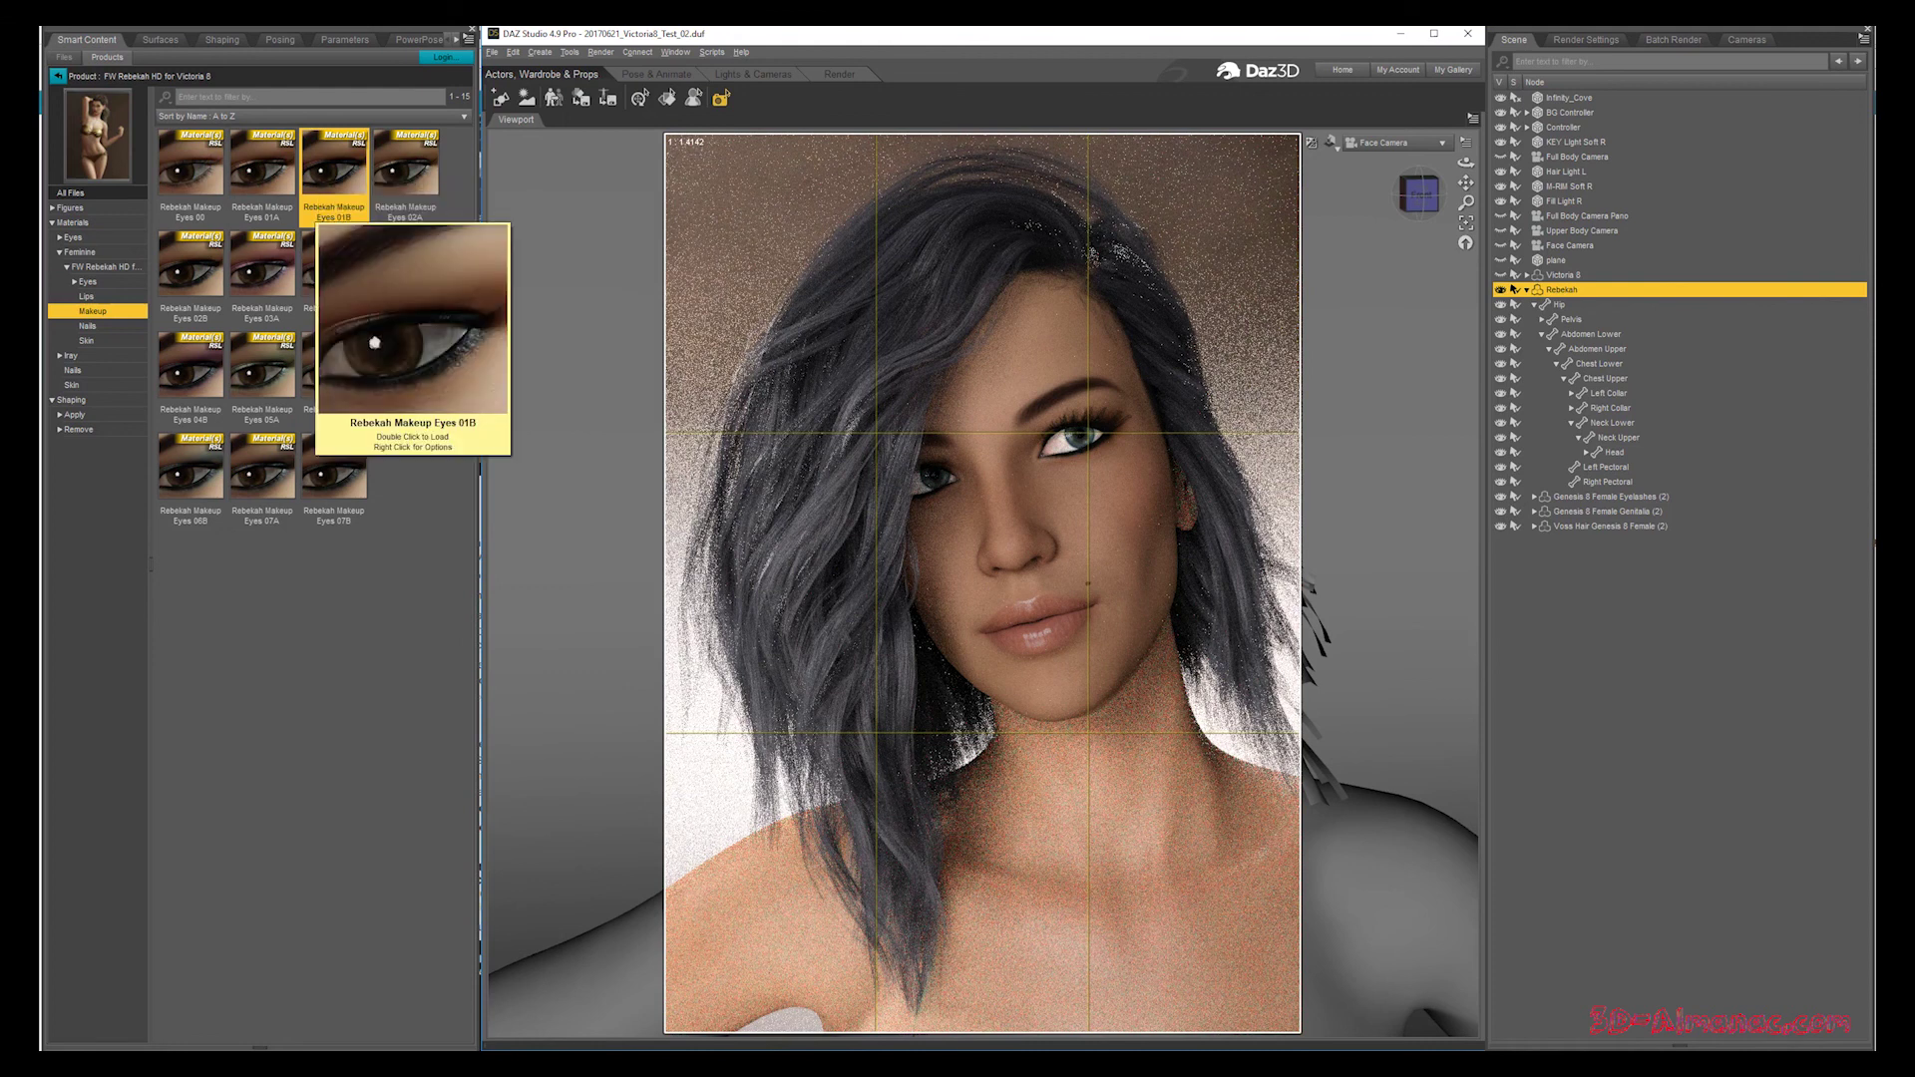
{"action": "mouse_move", "coordinate": [406, 371]}
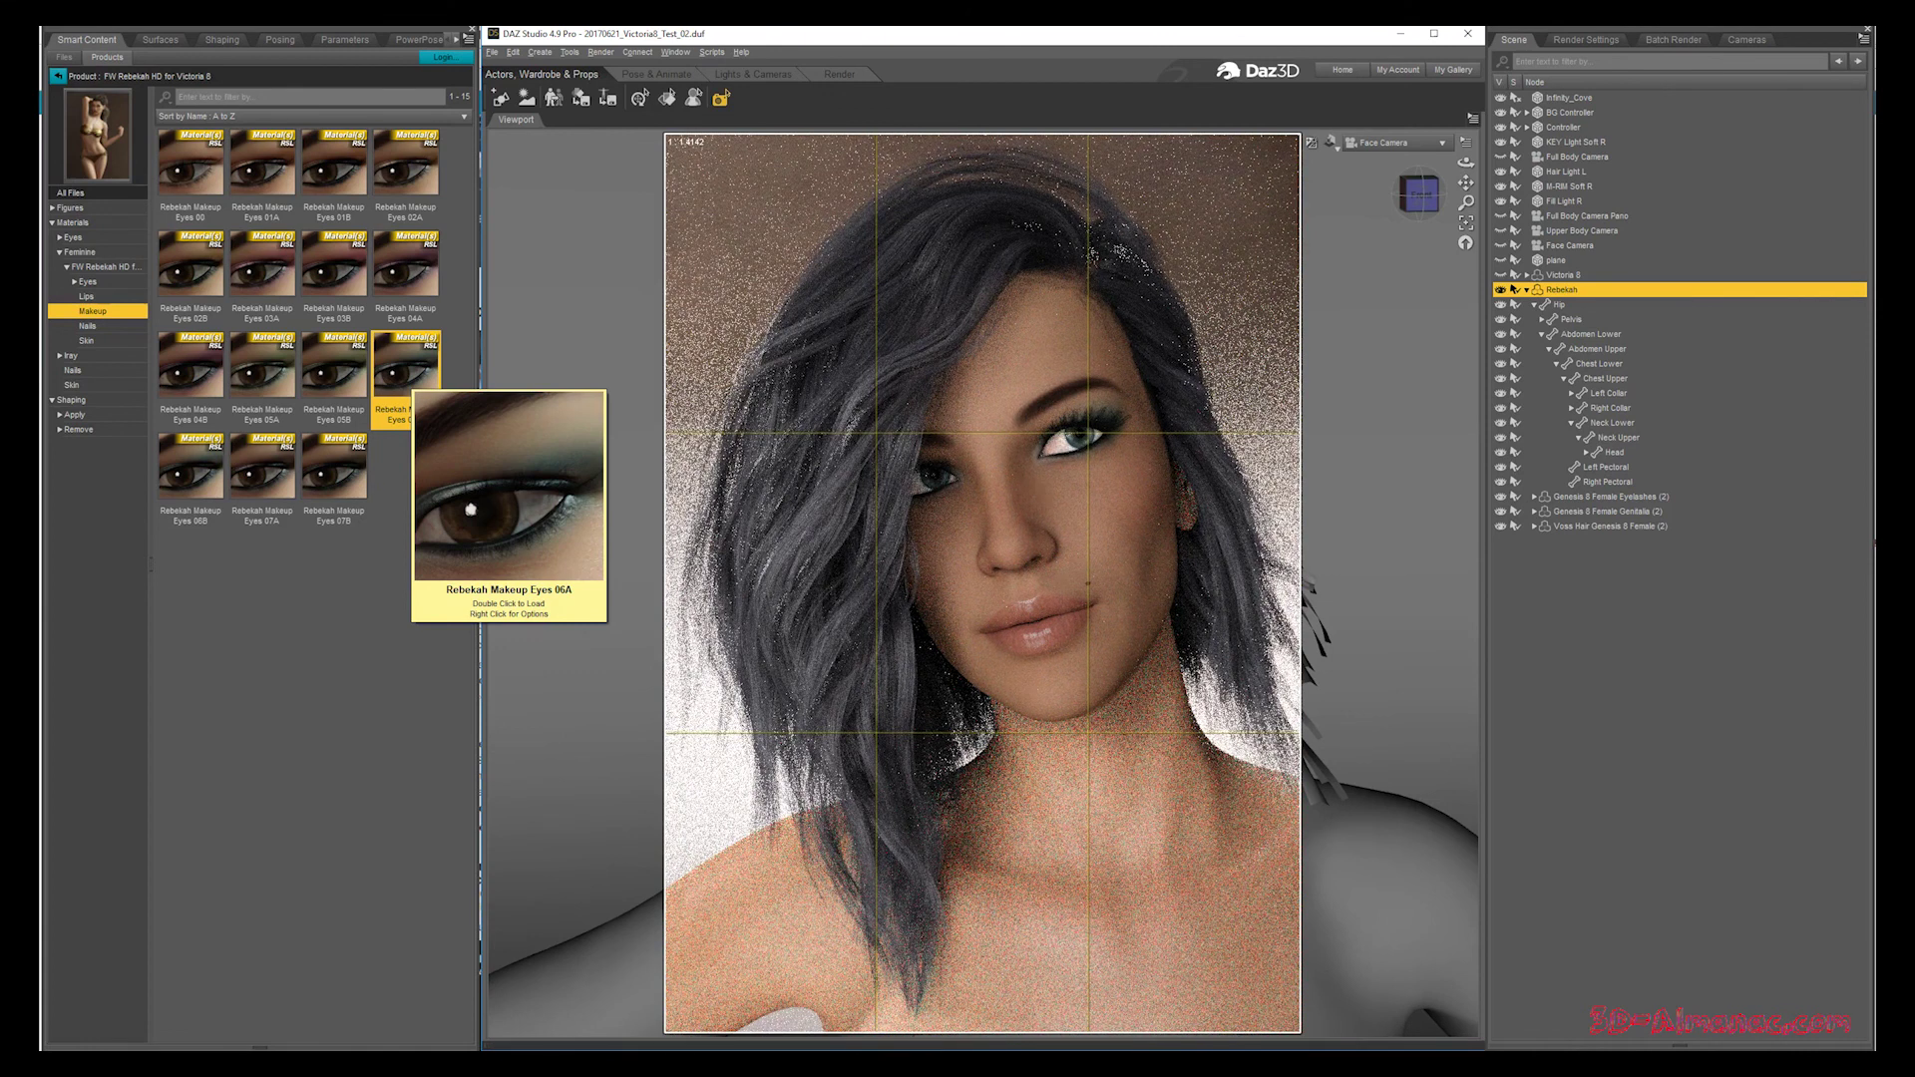
{"action": "mouse_move", "coordinate": [334, 467]}
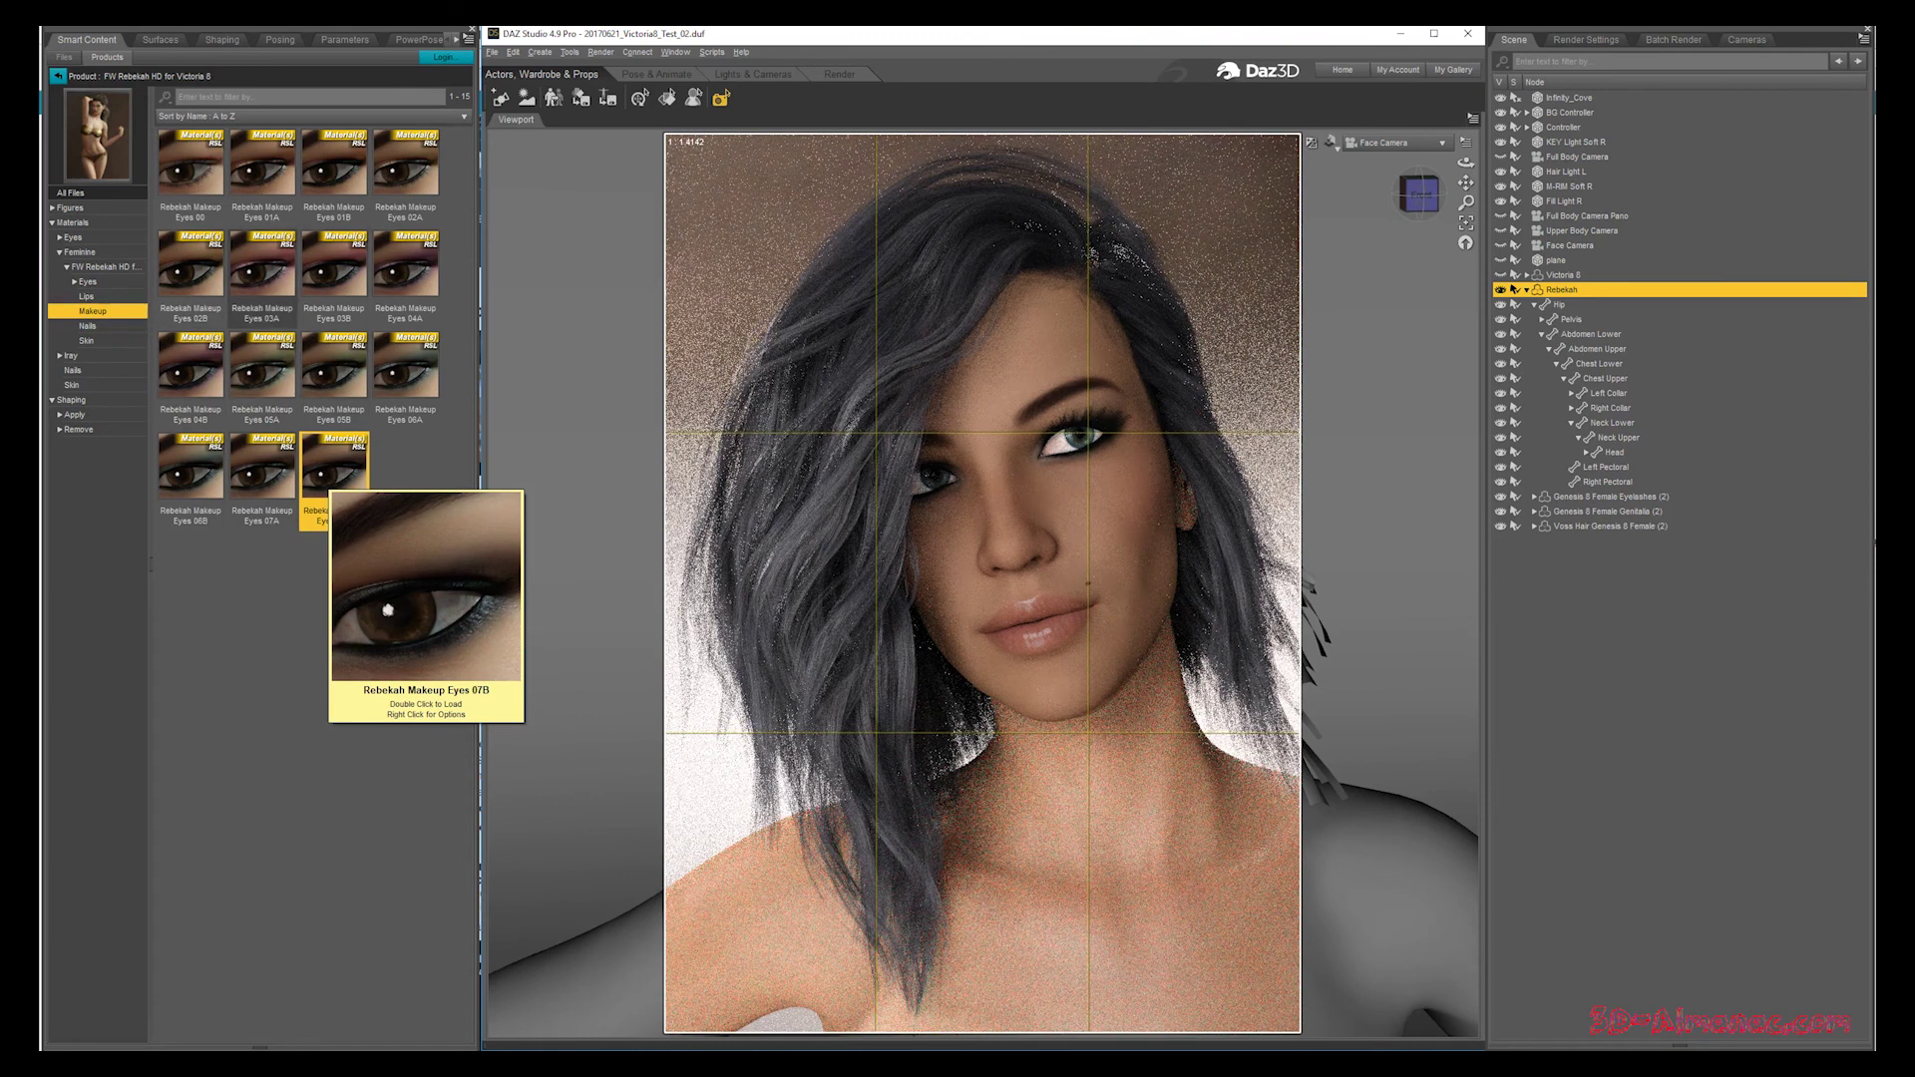
{"action": "double_click", "coordinate": [187, 166]}
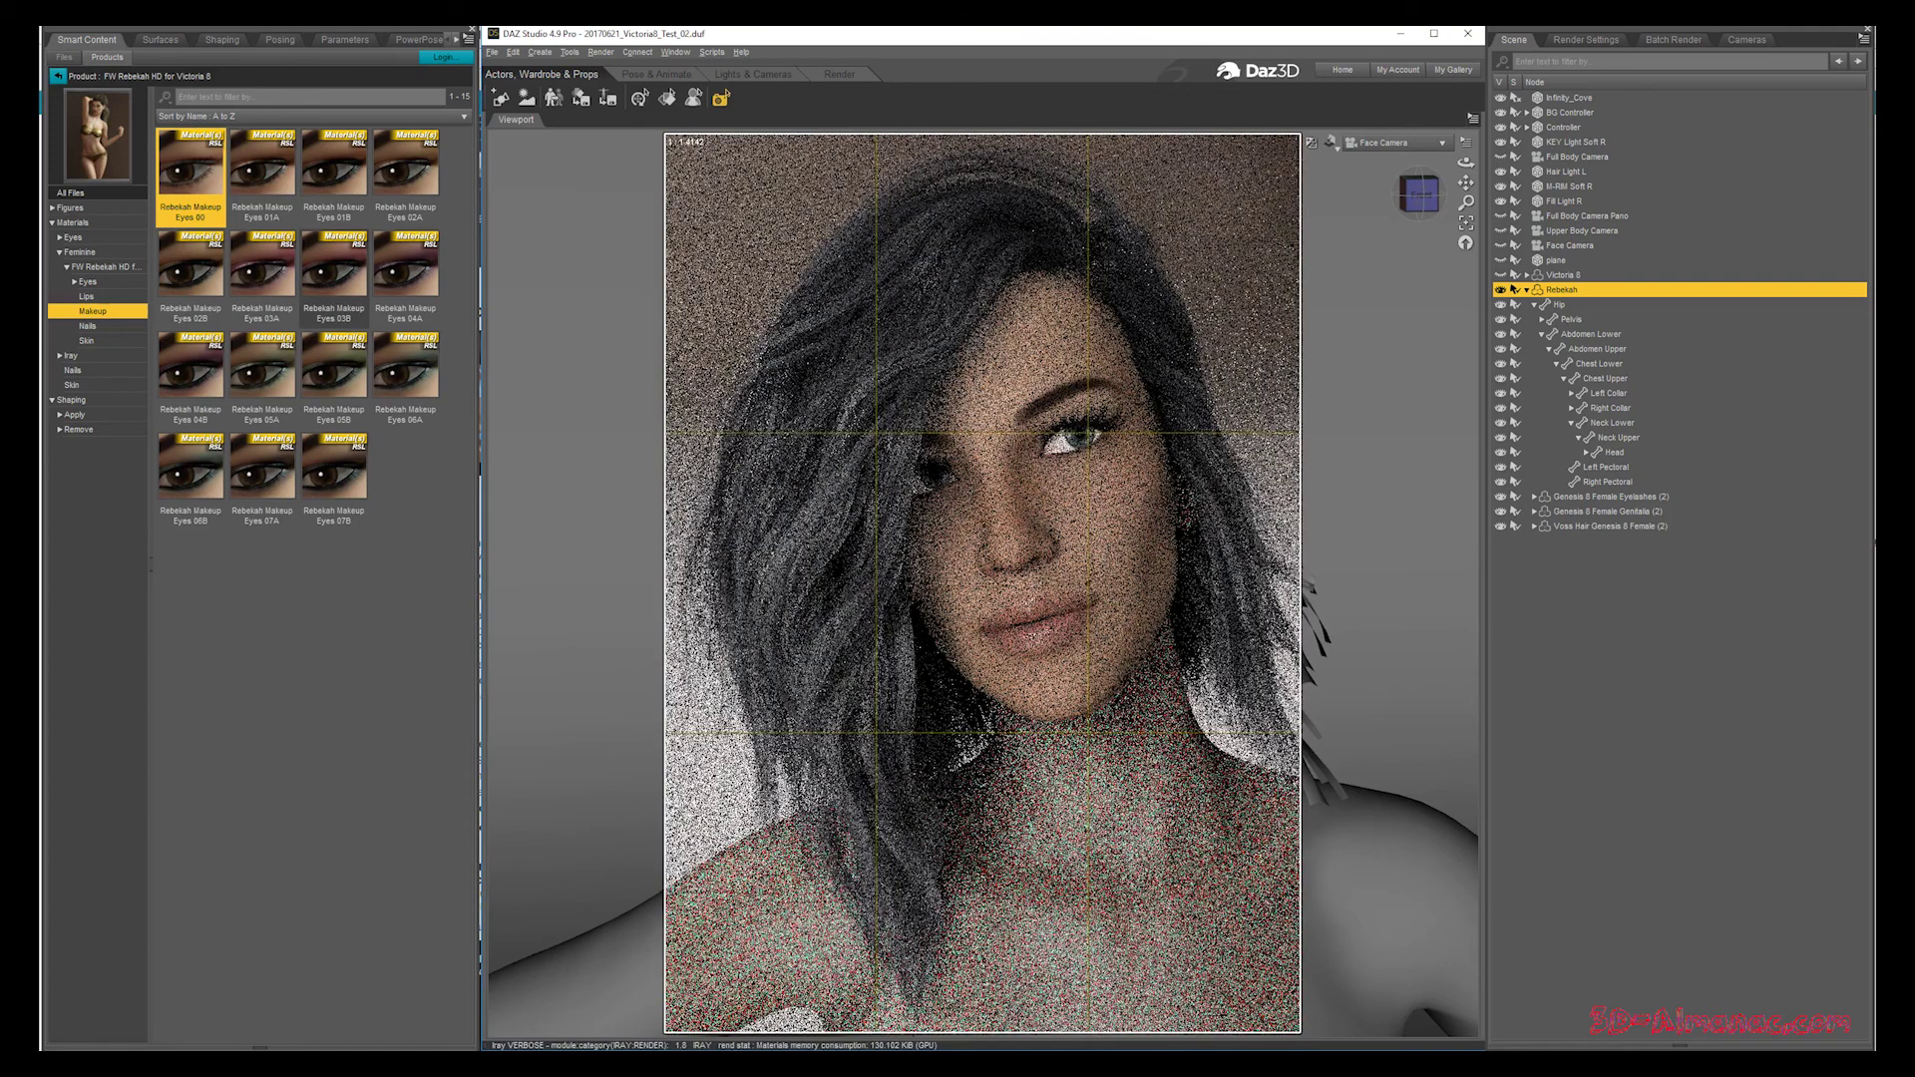
Compare the Rebekah Makeup Nails 02 to 07 materials through the Nail Cam, and finish with Rebekah Makeup Nails 07
{"action": "mouse_move", "coordinate": [325, 313]}
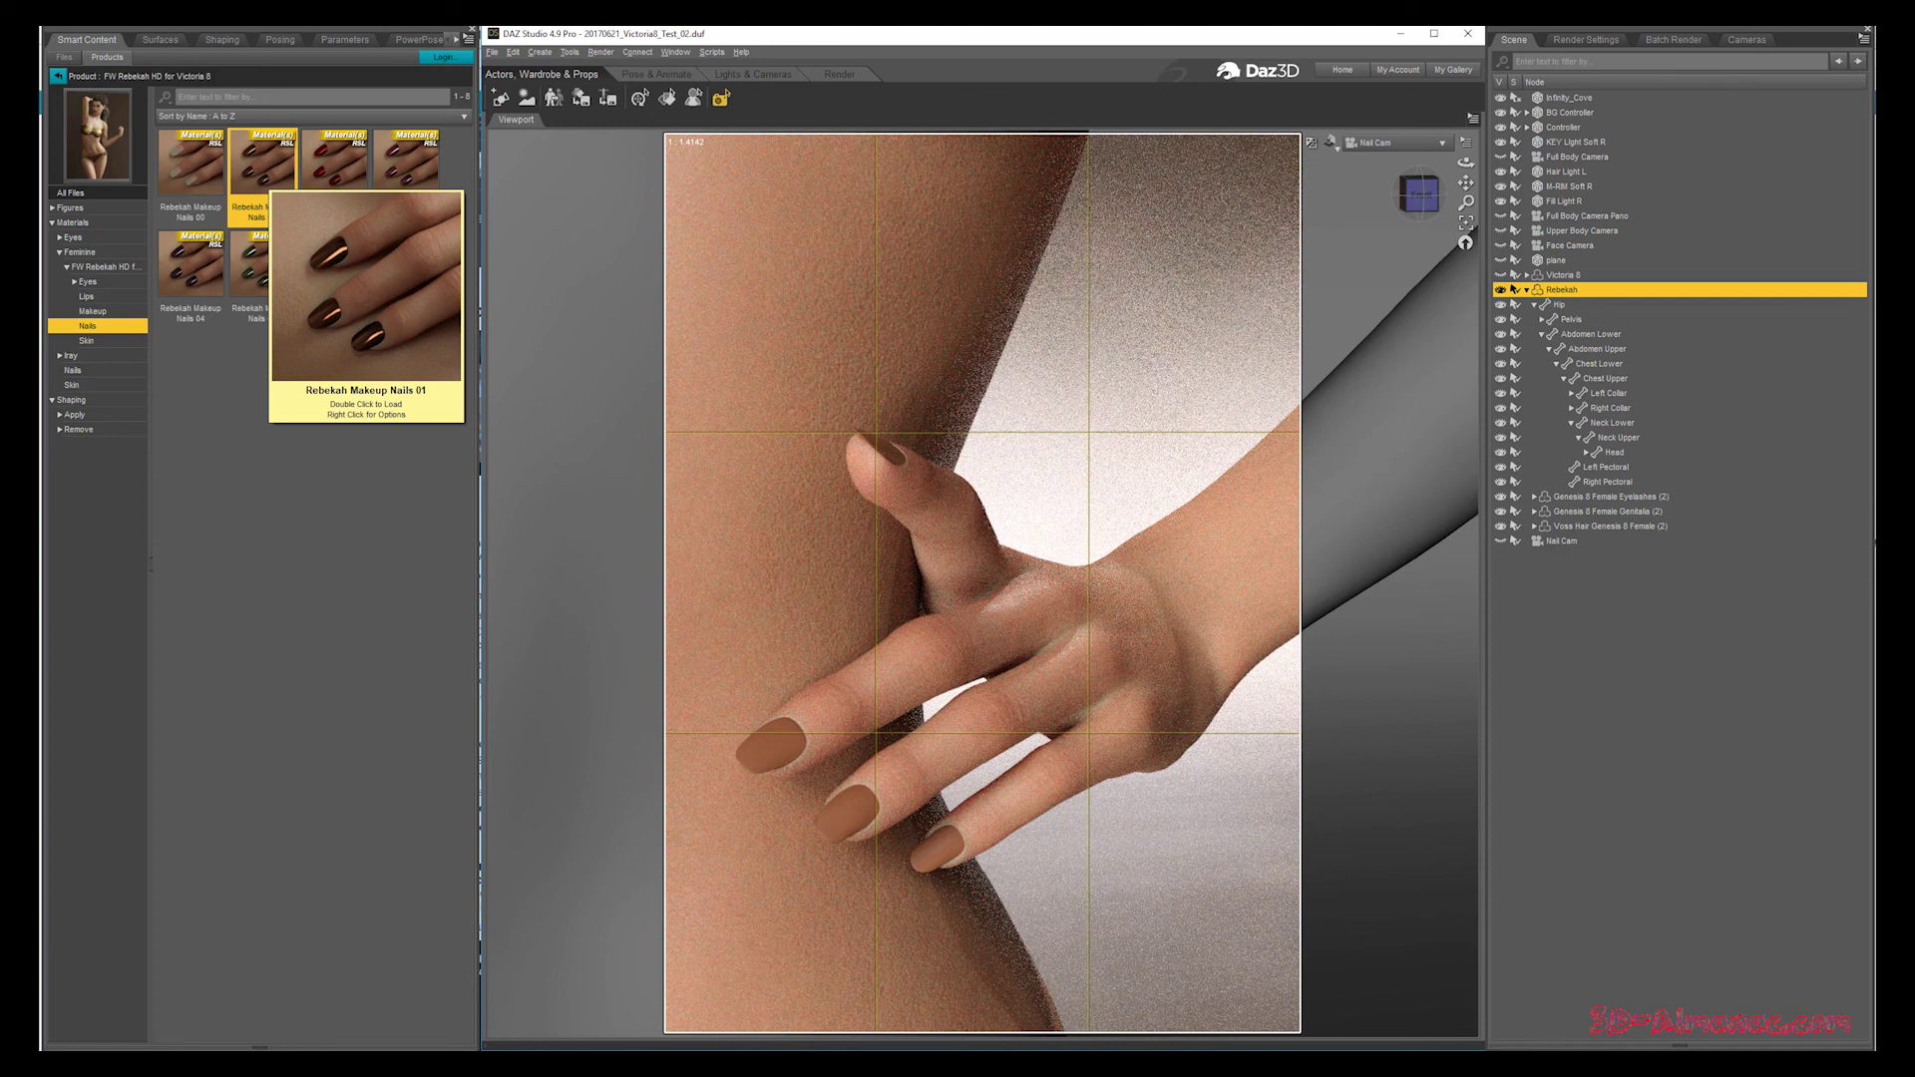
{"action": "double_click", "coordinate": [335, 161]}
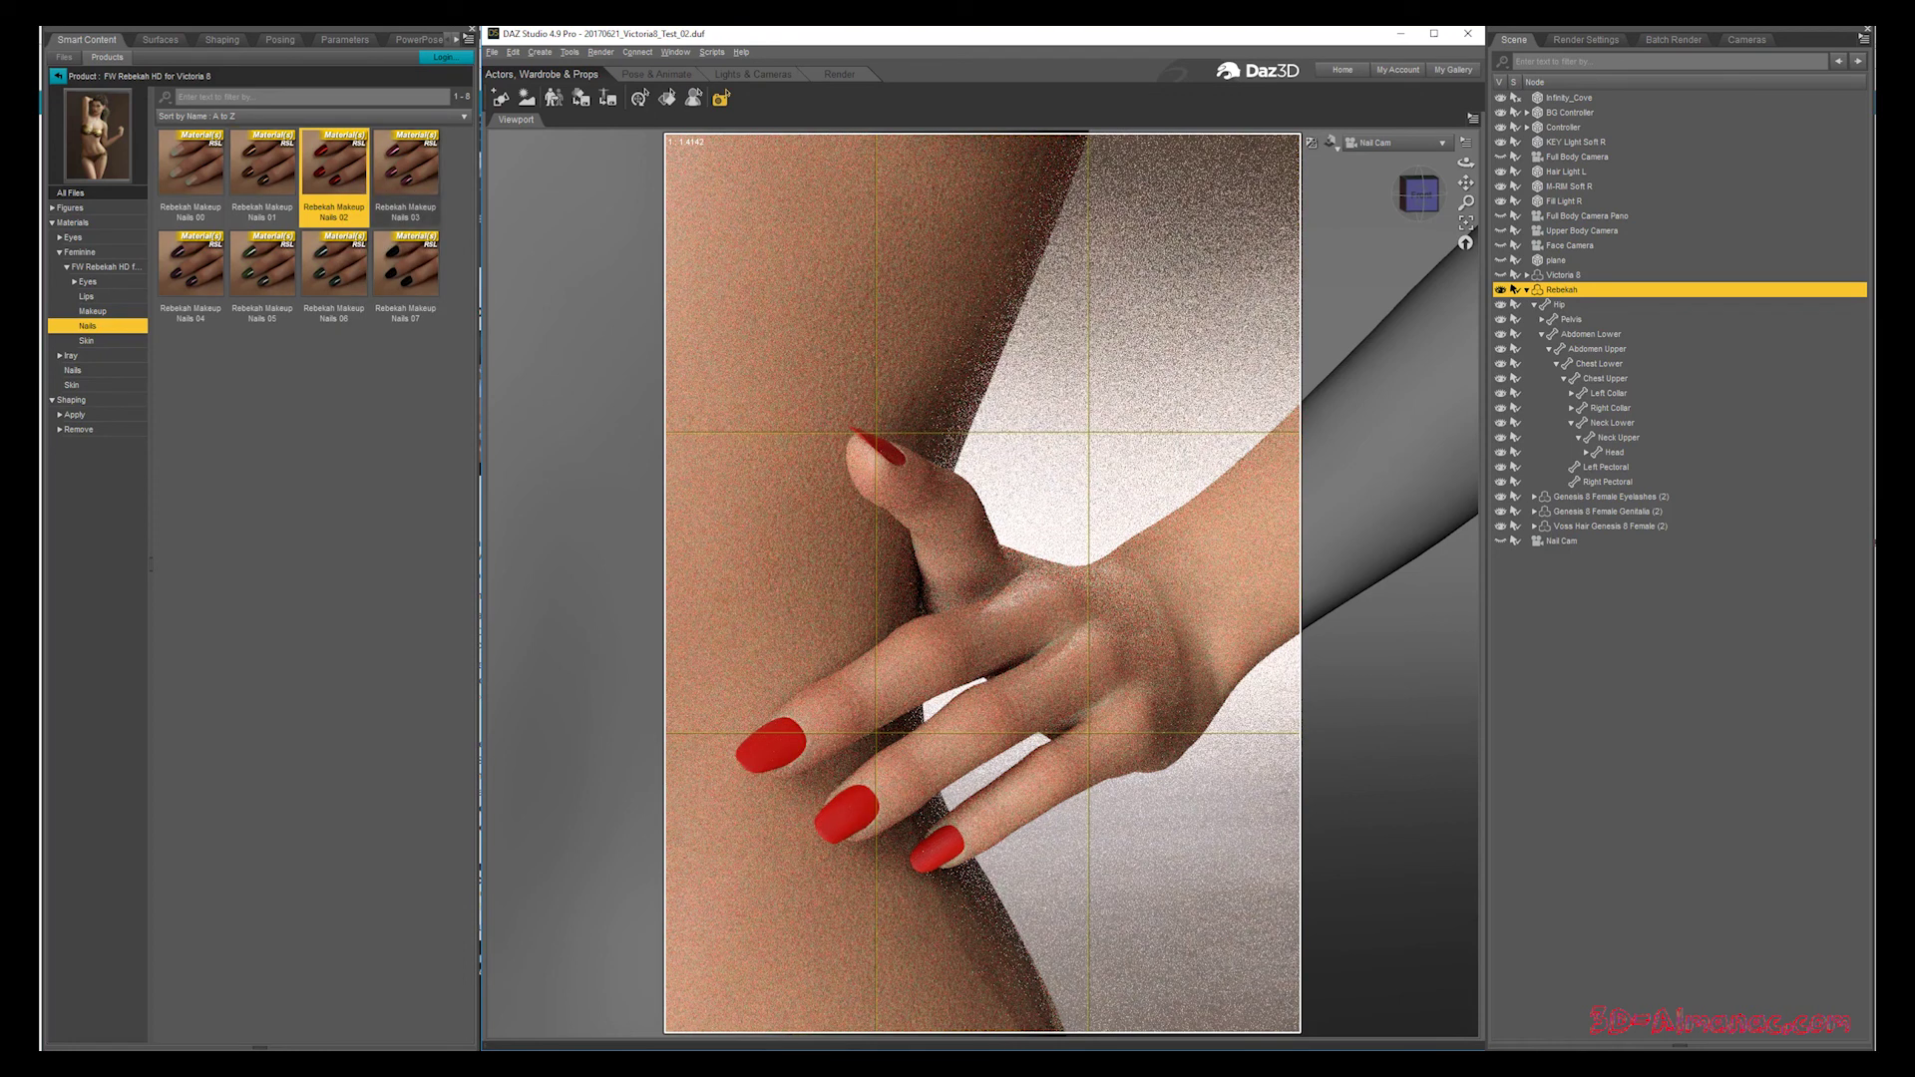
{"action": "double_click", "coordinate": [406, 162]}
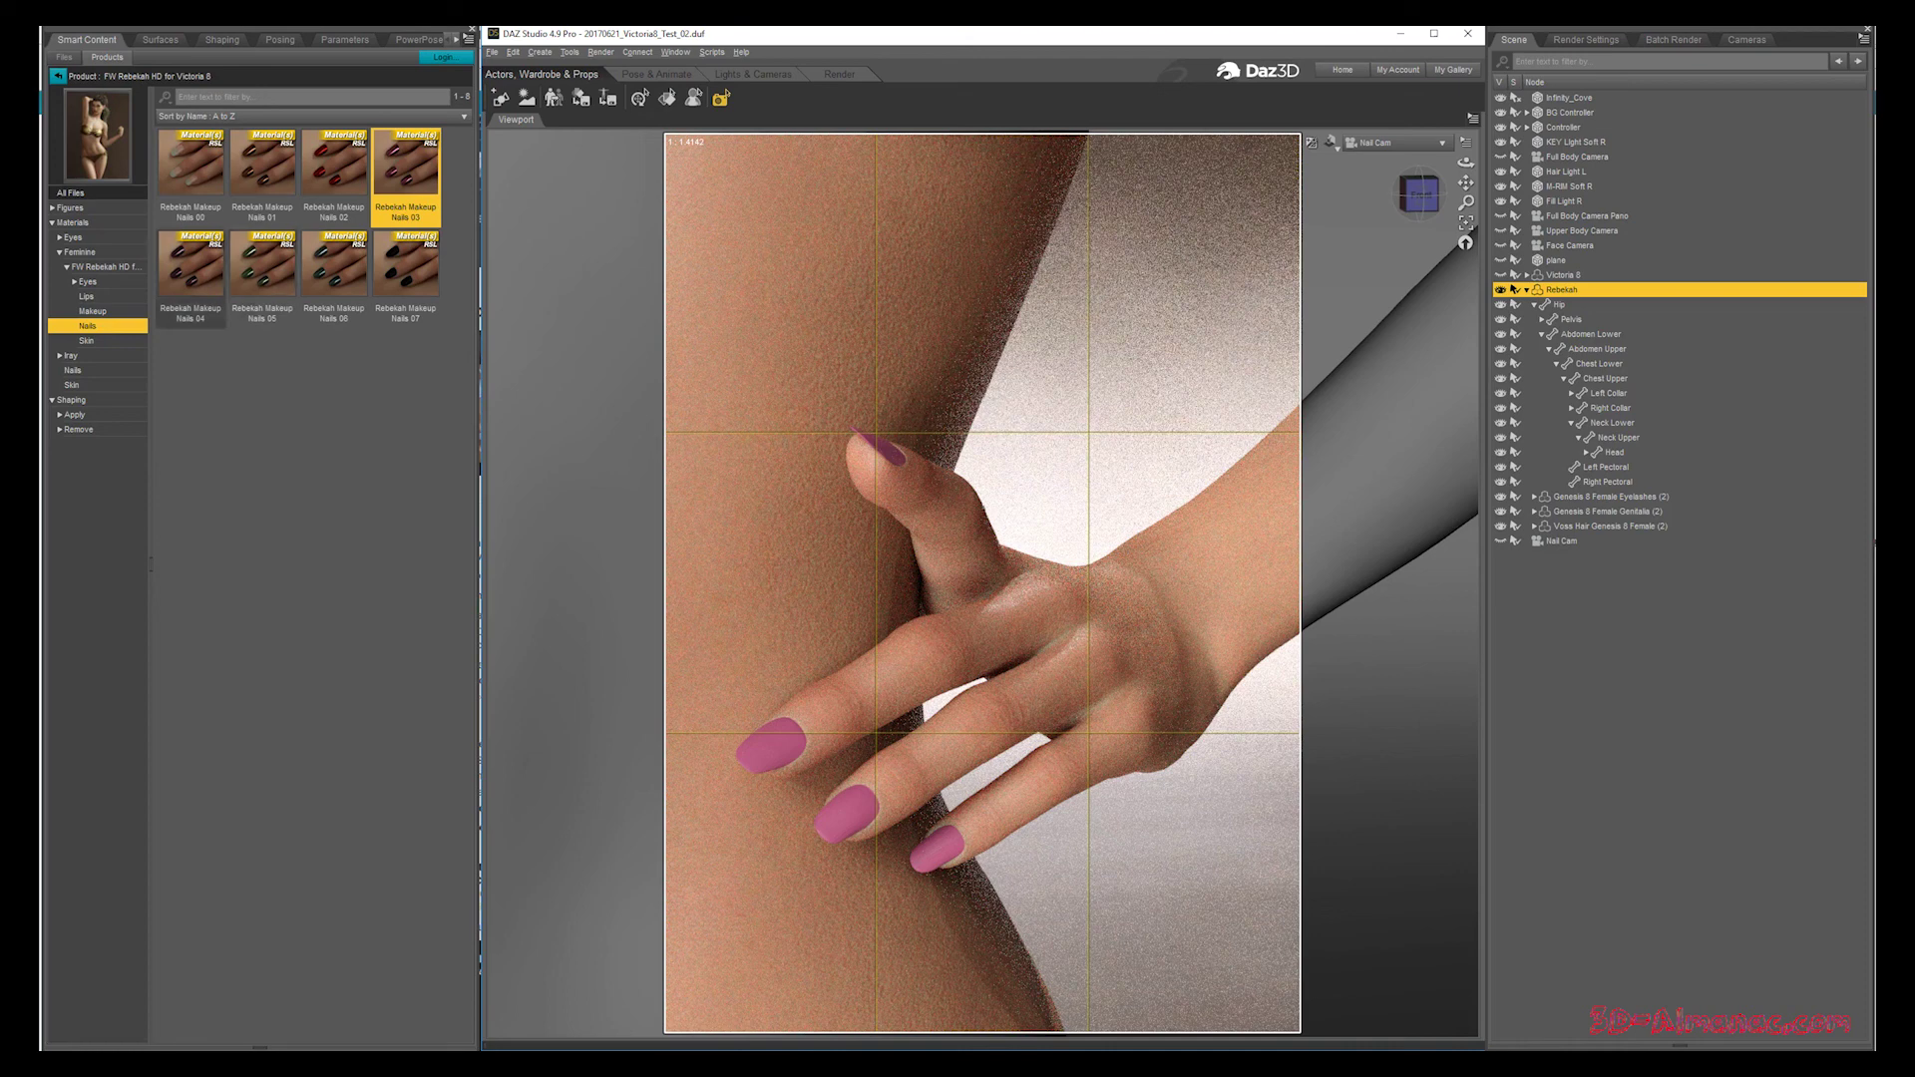
{"action": "double_click", "coordinate": [191, 263]}
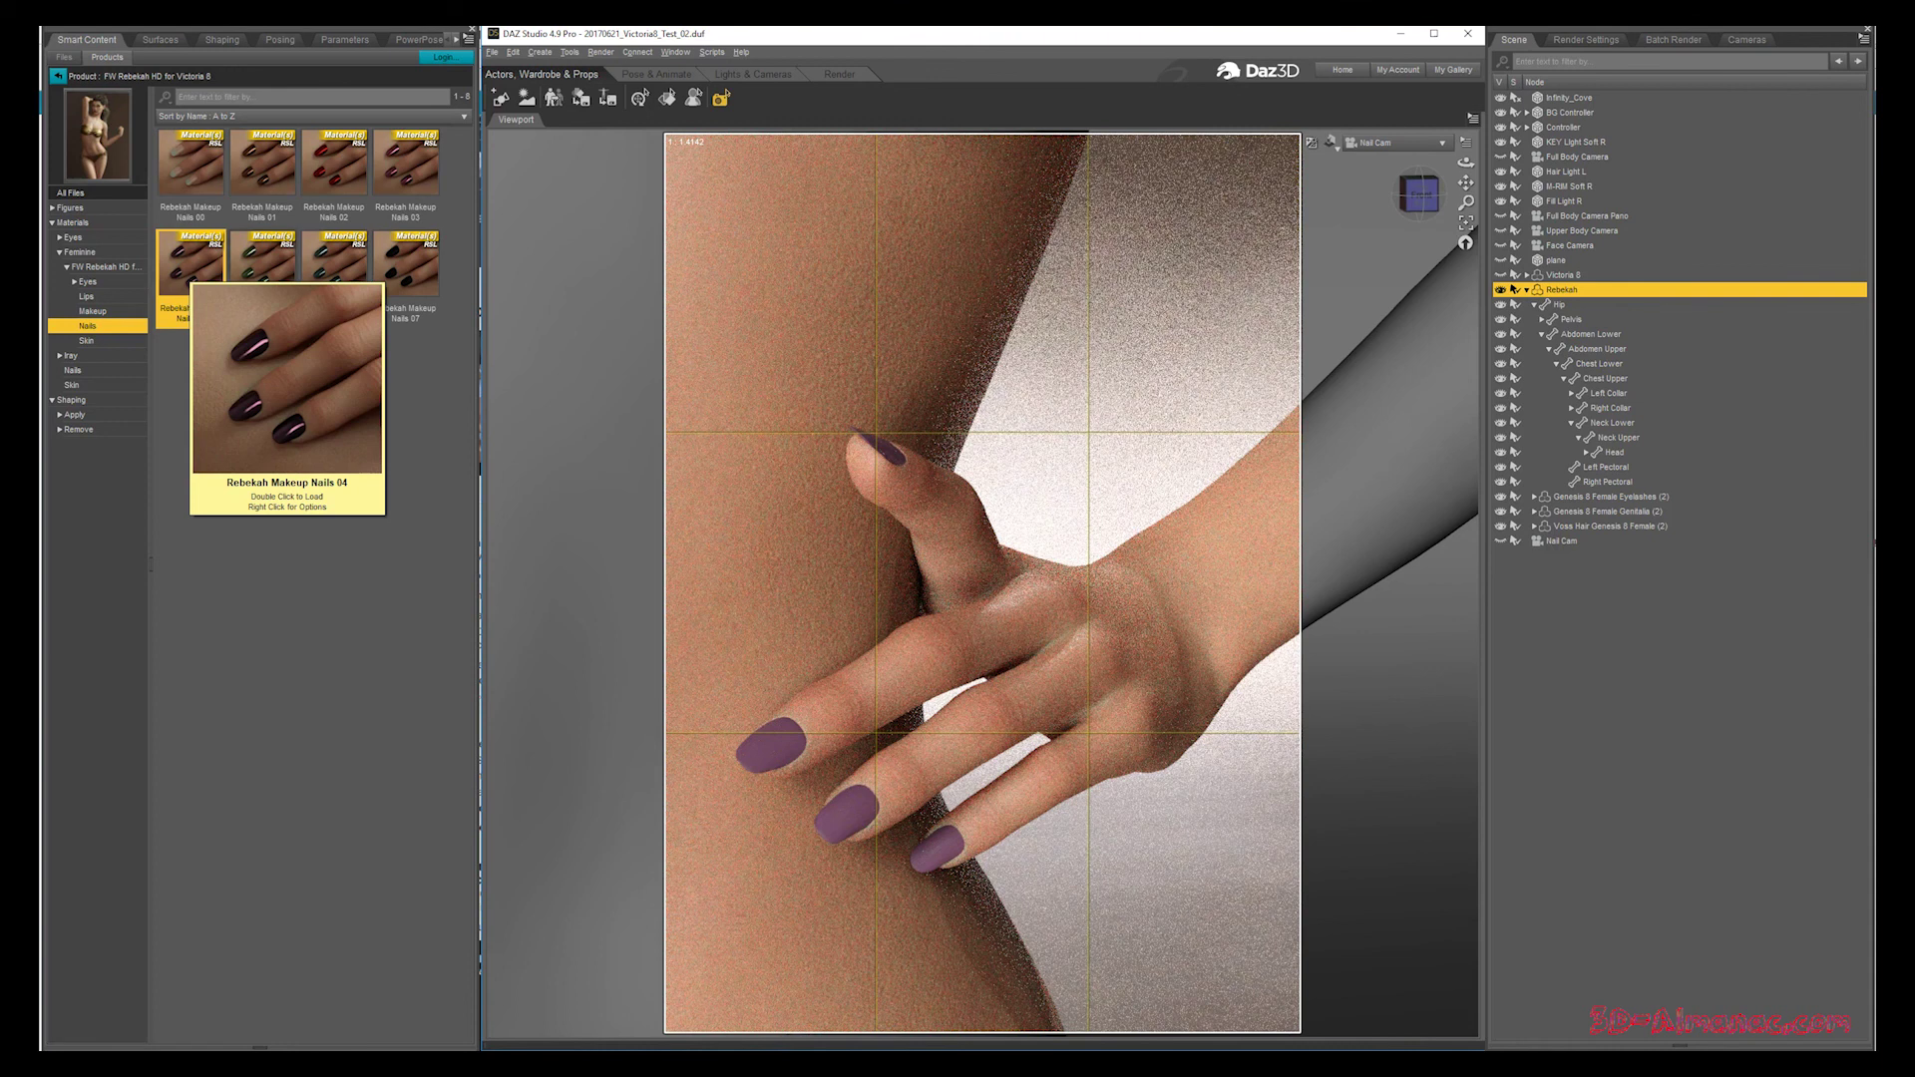
{"action": "double_click", "coordinate": [262, 263]}
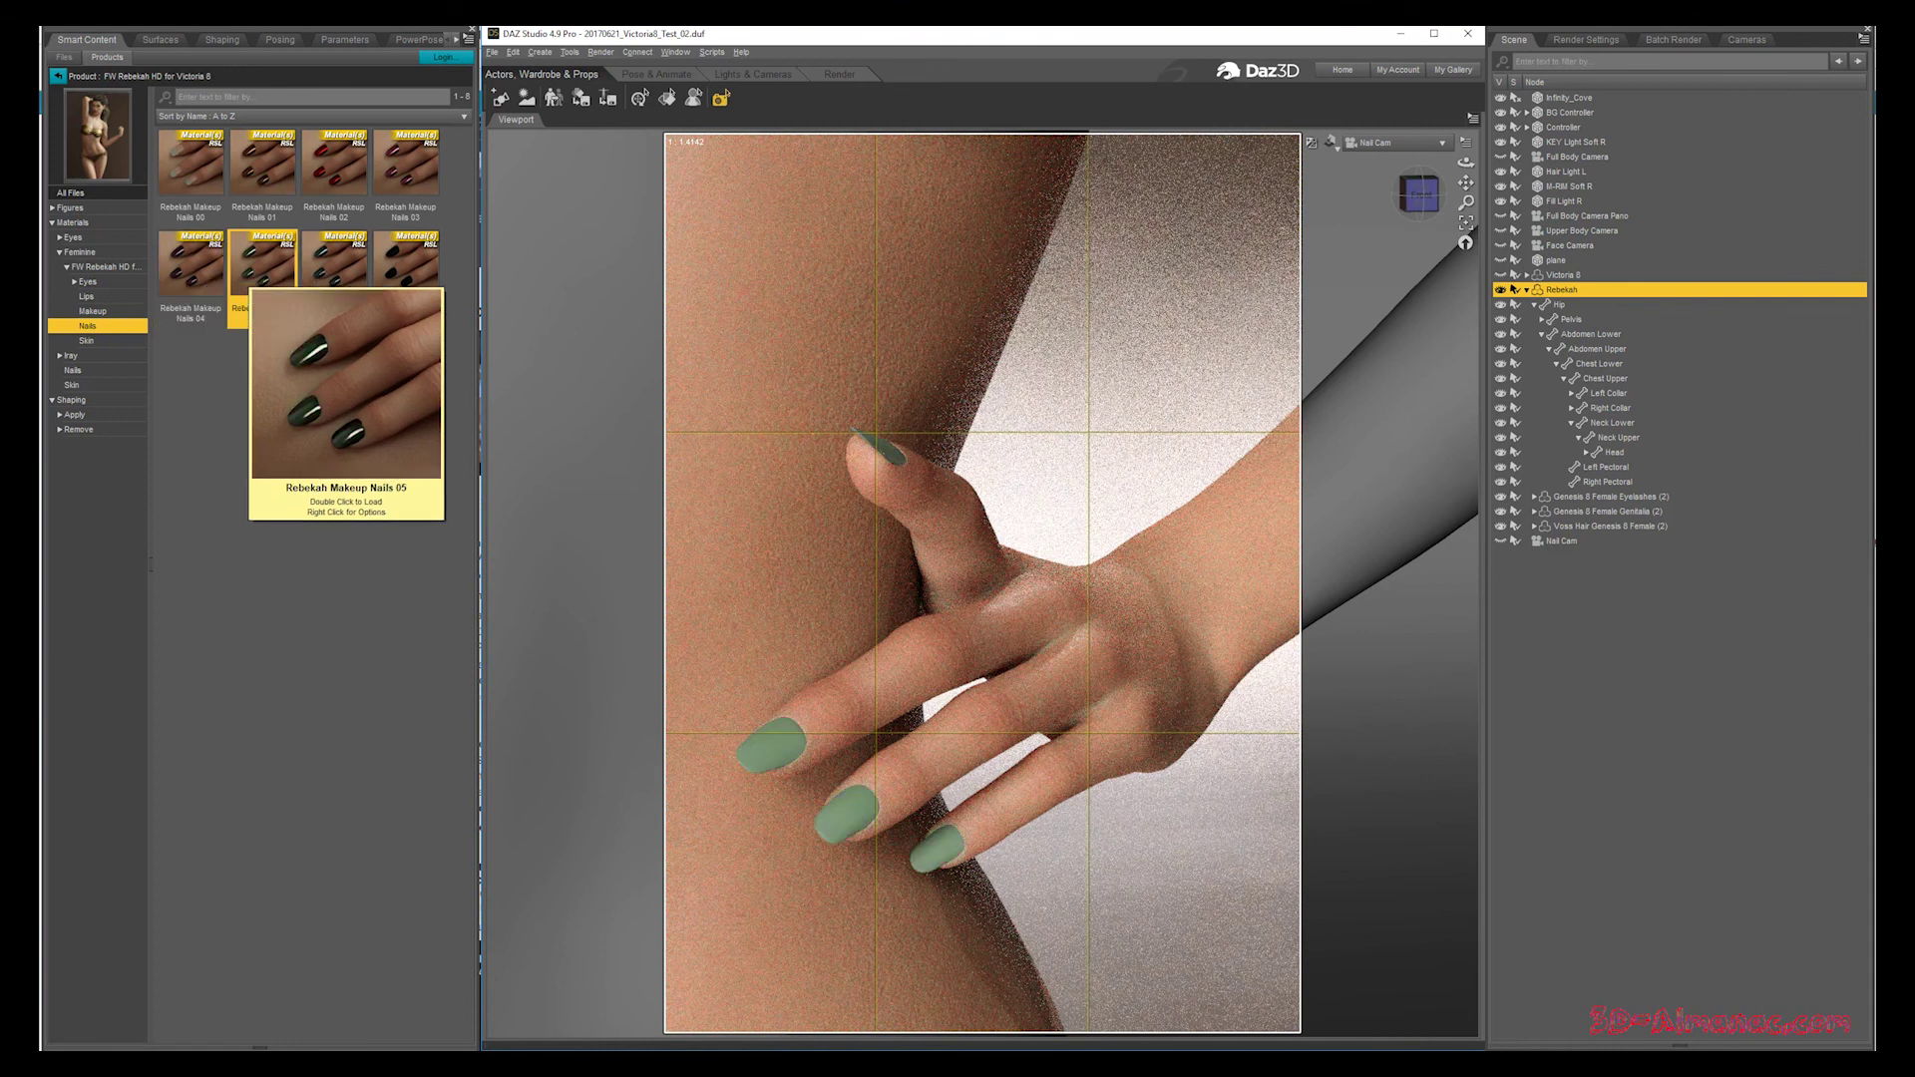
{"action": "double_click", "coordinate": [334, 263]}
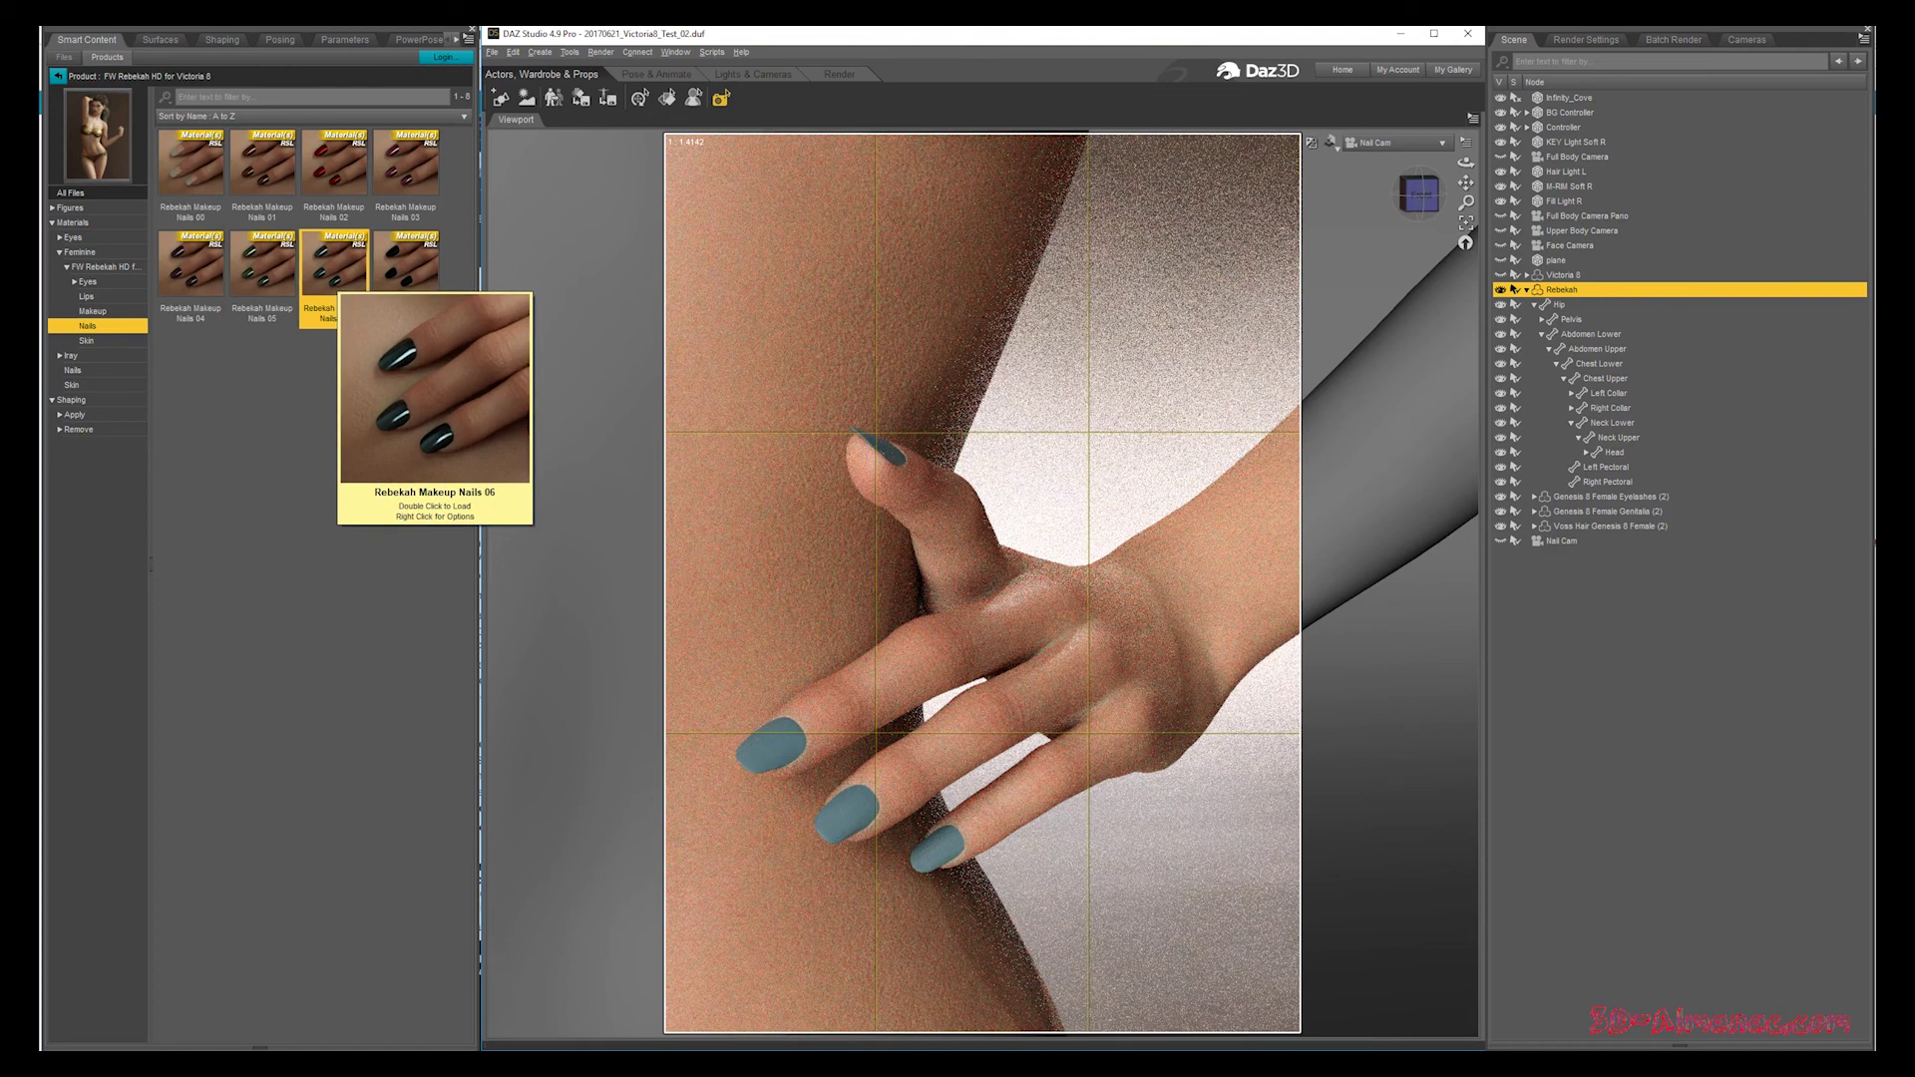
{"action": "double_click", "coordinate": [406, 263]}
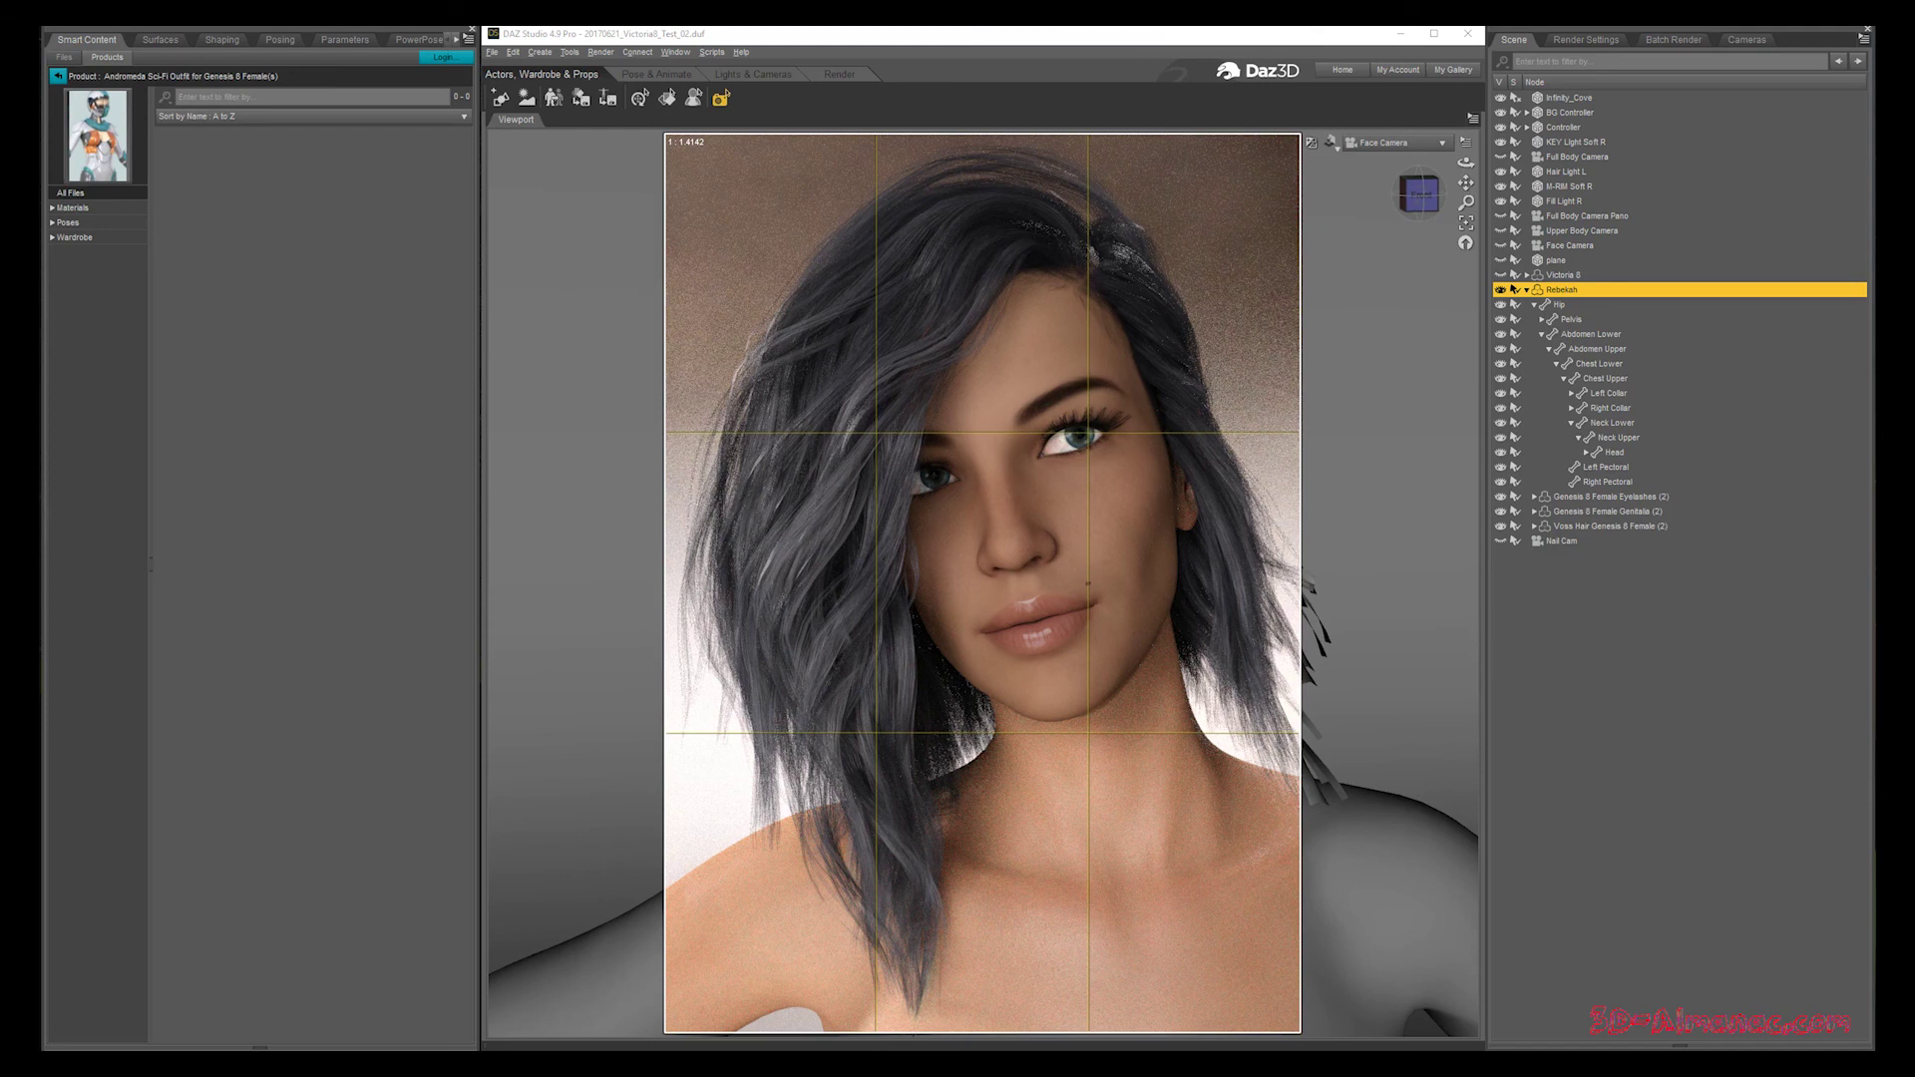
Examine the Andromeda Sci-Fi Outfit's armor pieces for arms, footwear, head, legs and torso, and its poses by function and by region
{"action": "left_click", "coordinate": [52, 238]}
{"action": "left_click", "coordinate": [76, 267]}
{"action": "left_click", "coordinate": [58, 251]}
{"action": "left_click", "coordinate": [76, 252]}
{"action": "left_click", "coordinate": [81, 266]}
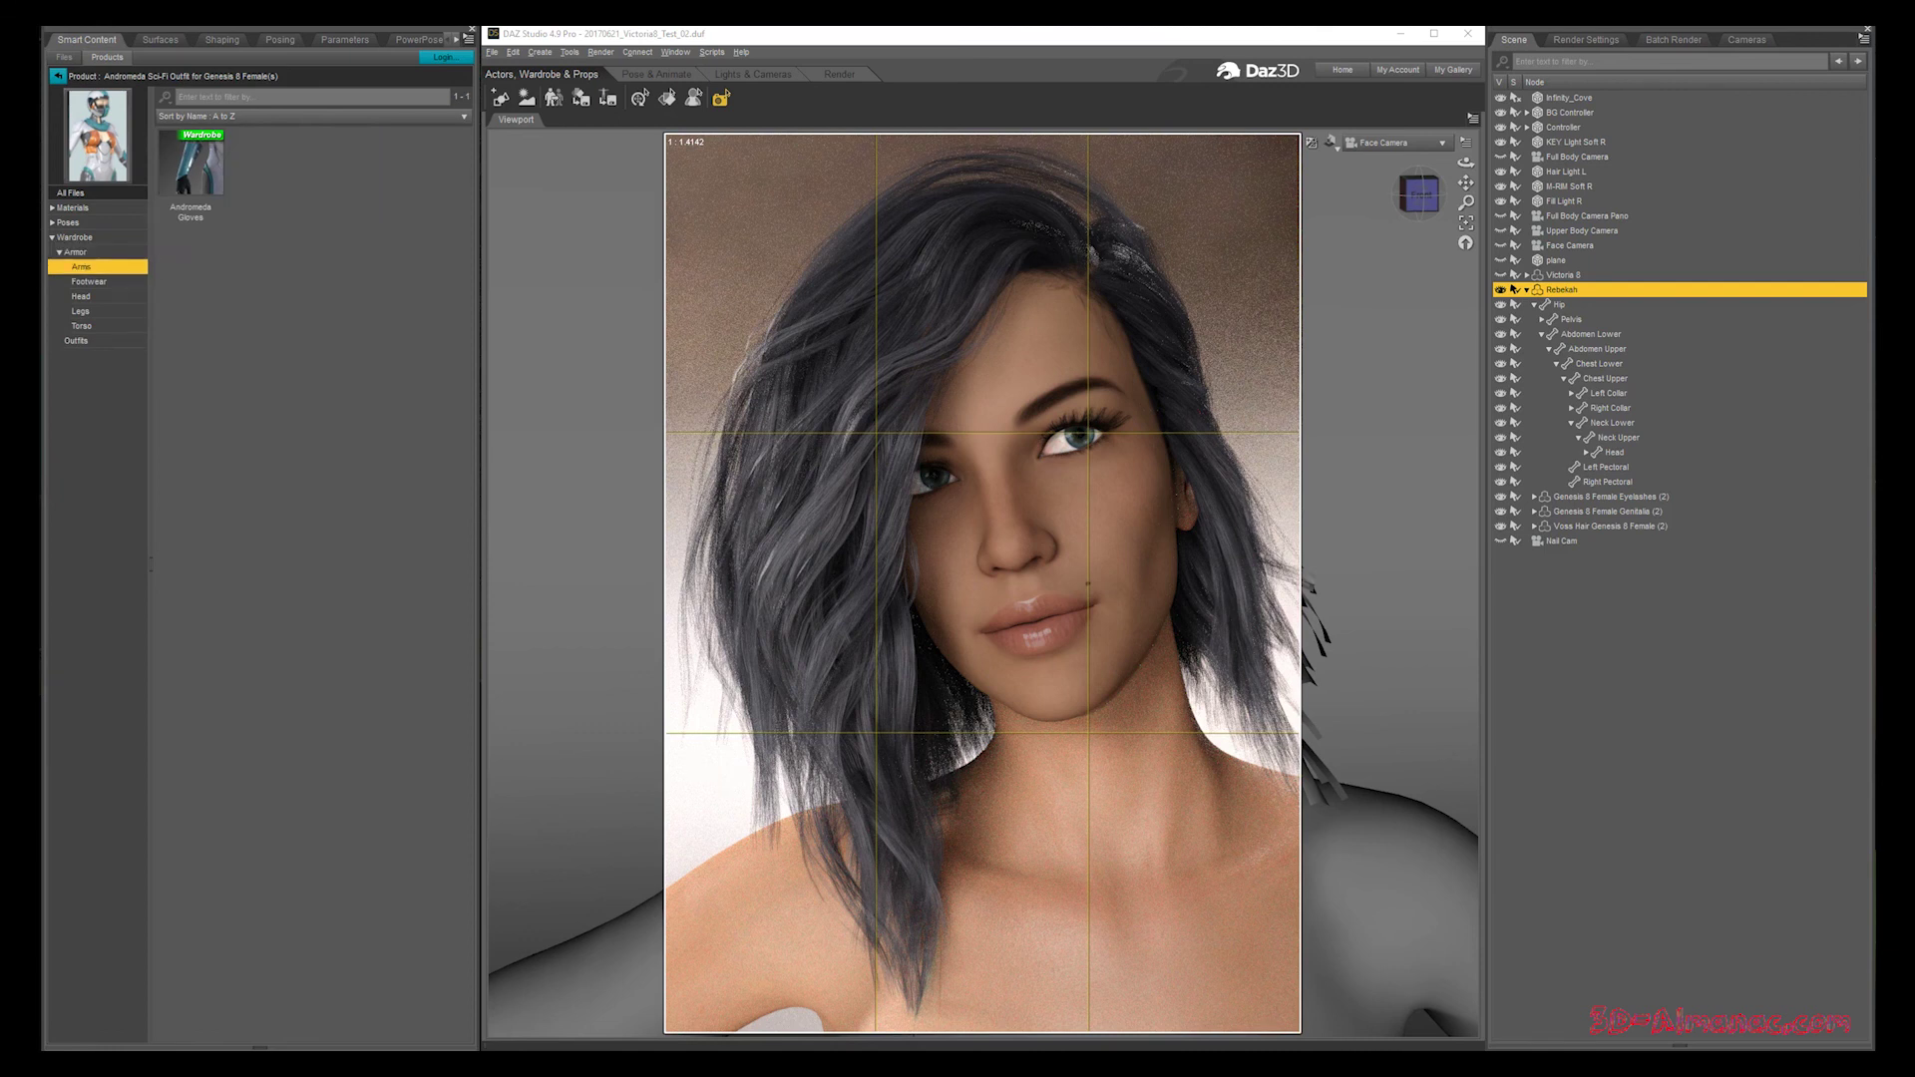
{"action": "left_click", "coordinate": [88, 281]}
{"action": "left_click", "coordinate": [81, 296]}
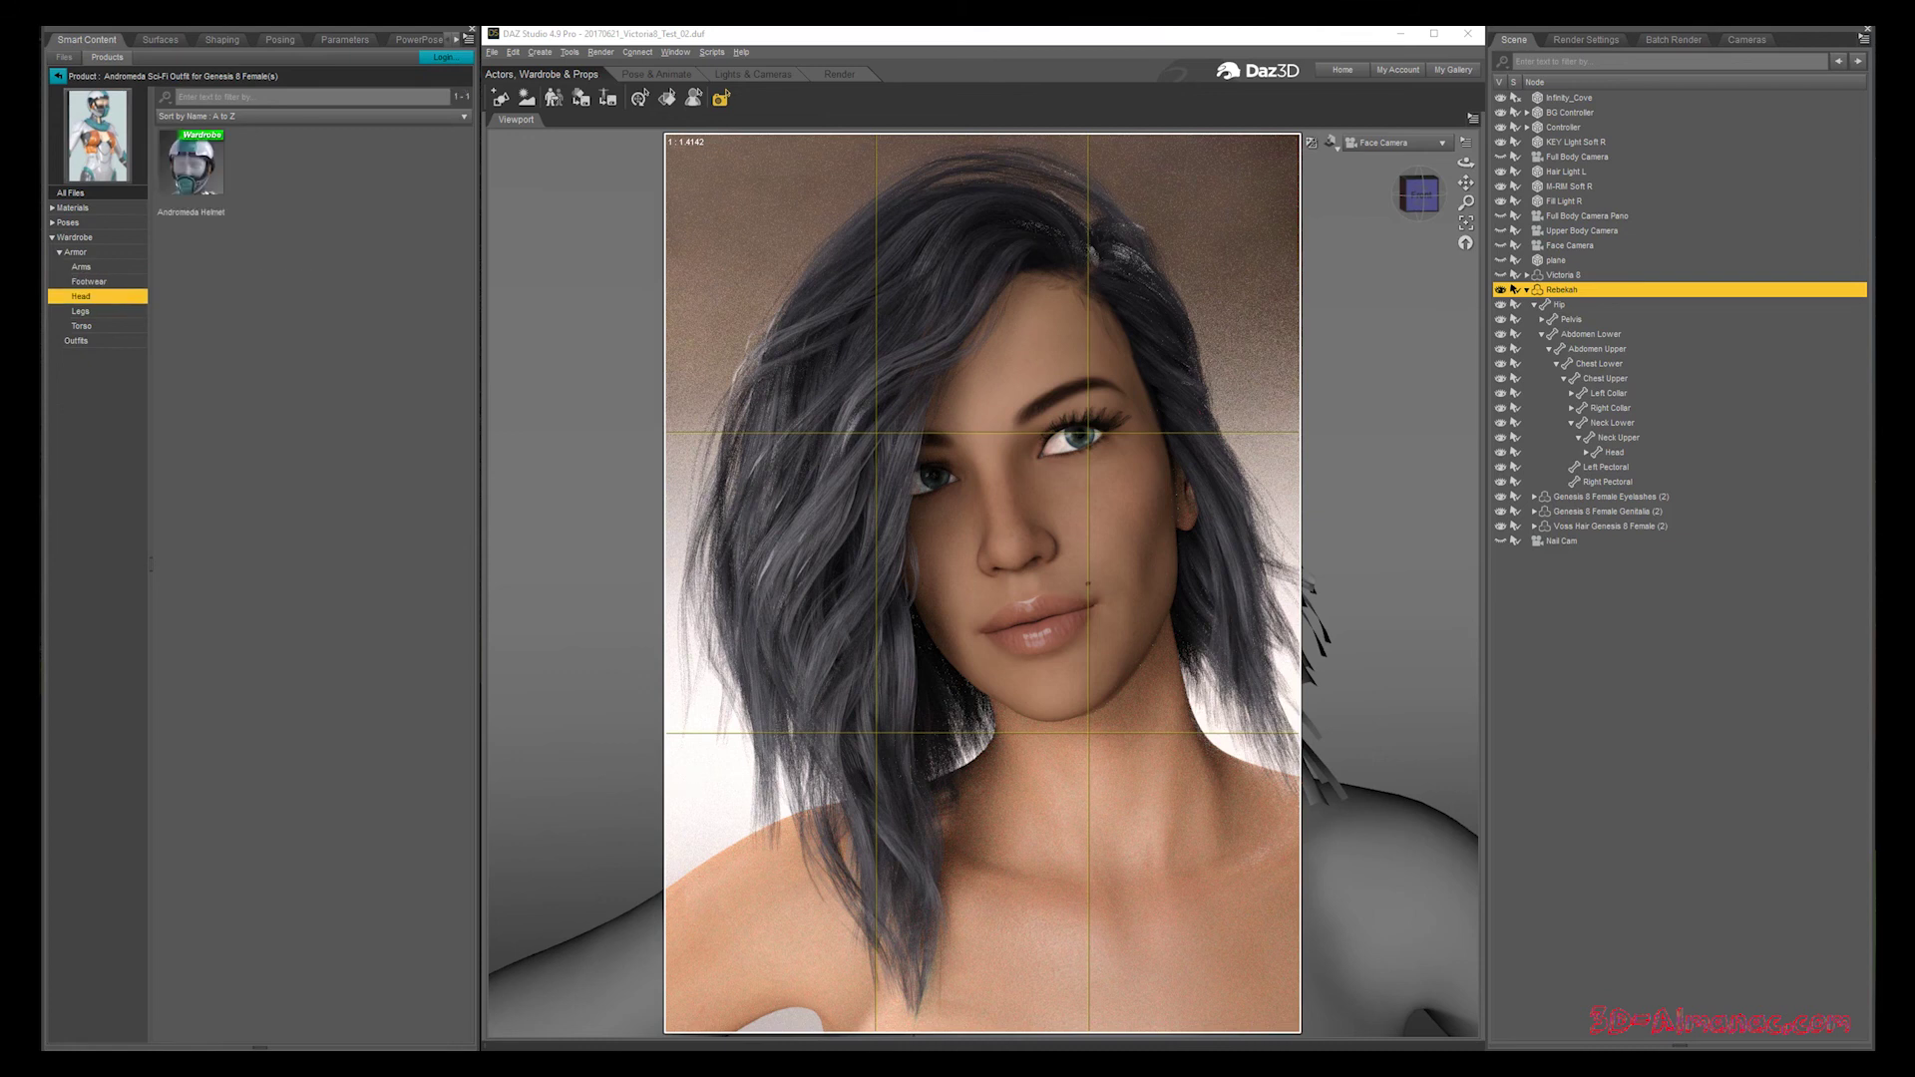
{"action": "left_click", "coordinate": [81, 311]}
{"action": "left_click", "coordinate": [81, 326]}
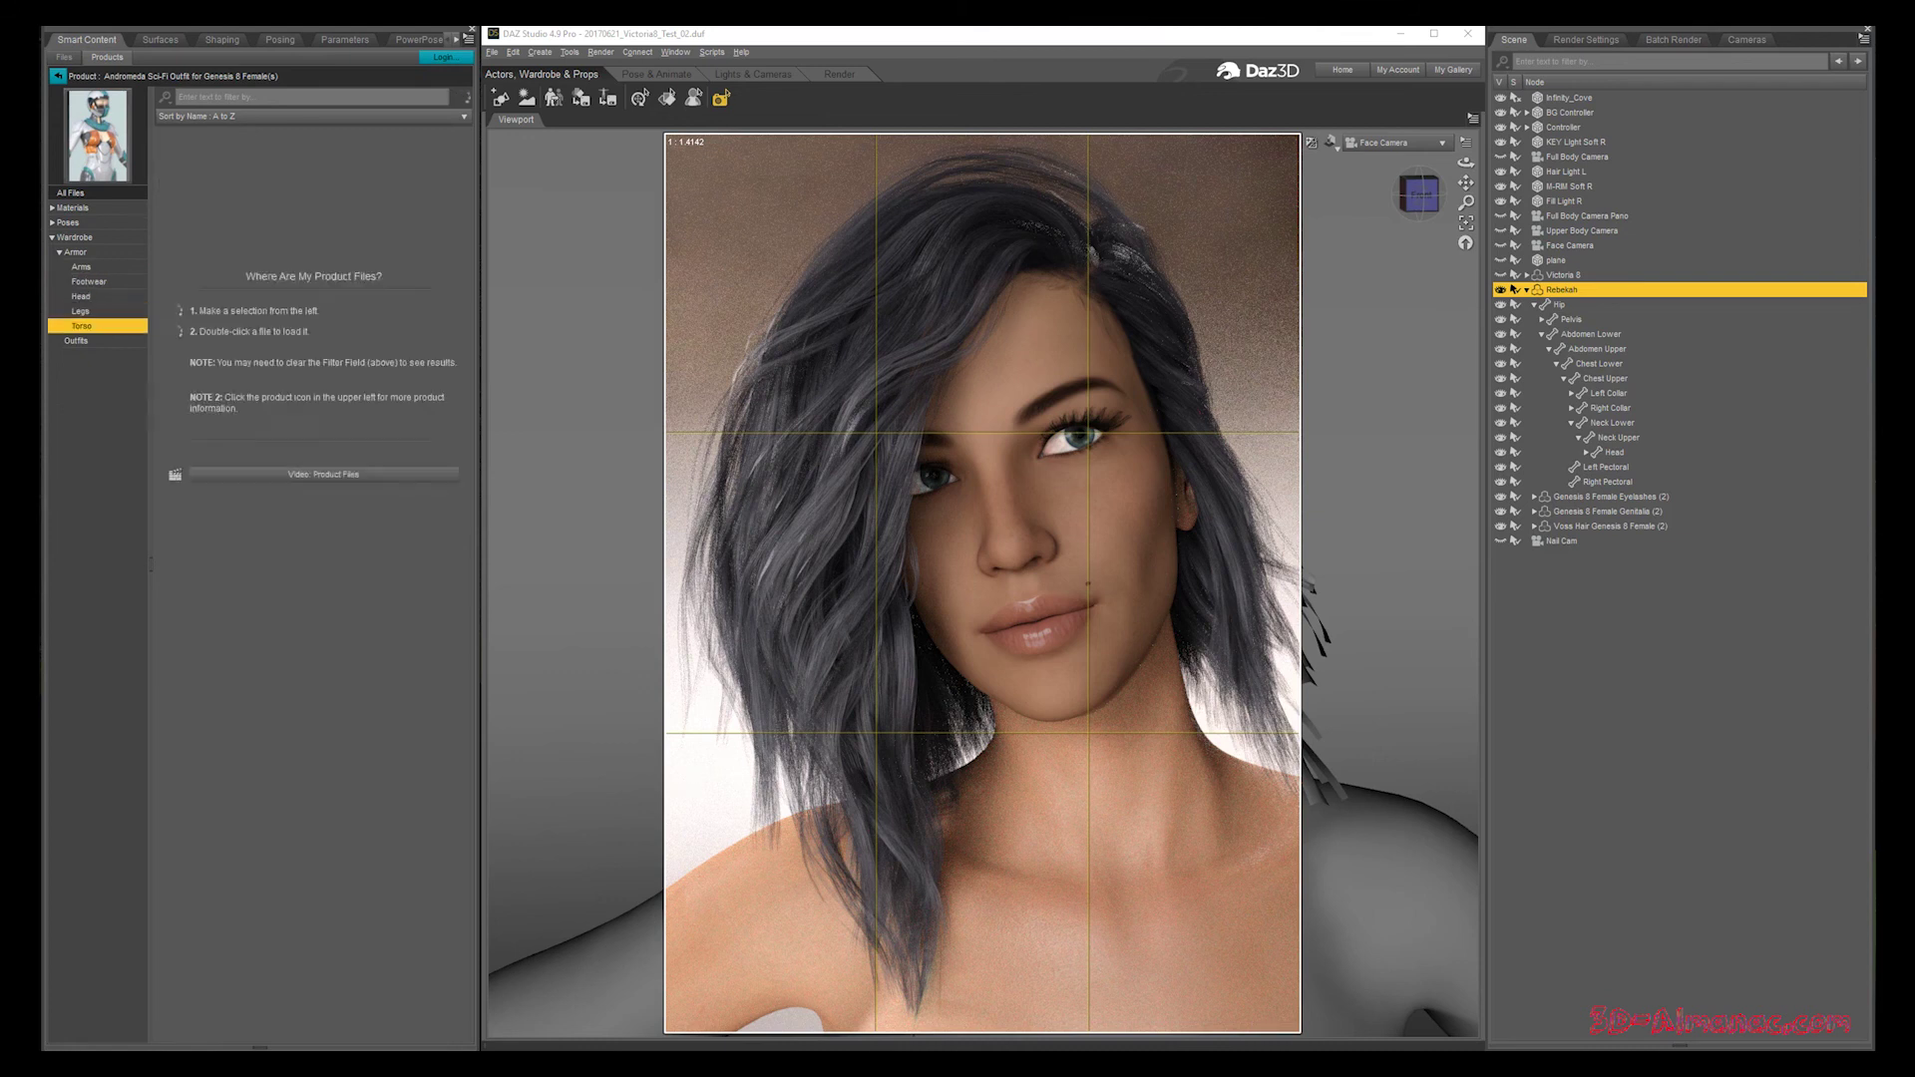
{"action": "left_click", "coordinate": [52, 222]}
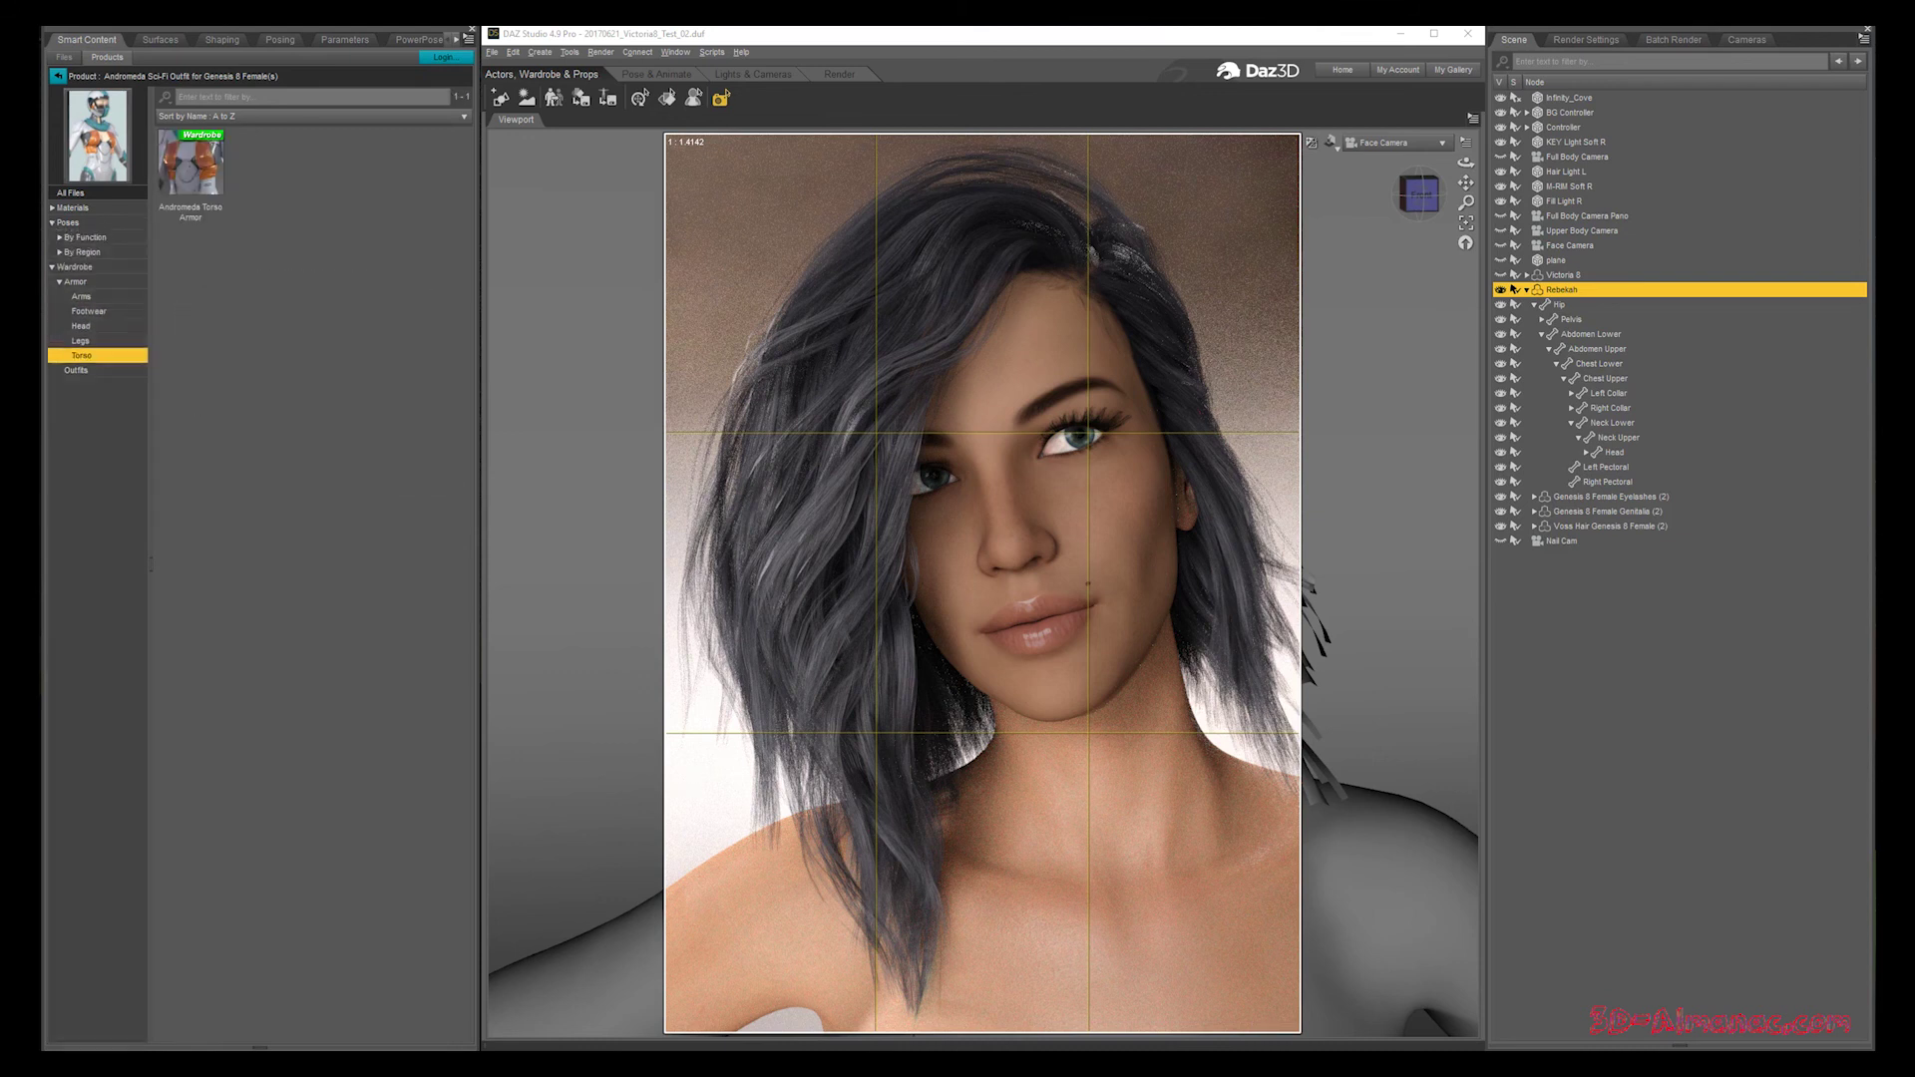
{"action": "left_click", "coordinate": [85, 238]}
{"action": "left_click", "coordinate": [82, 252]}
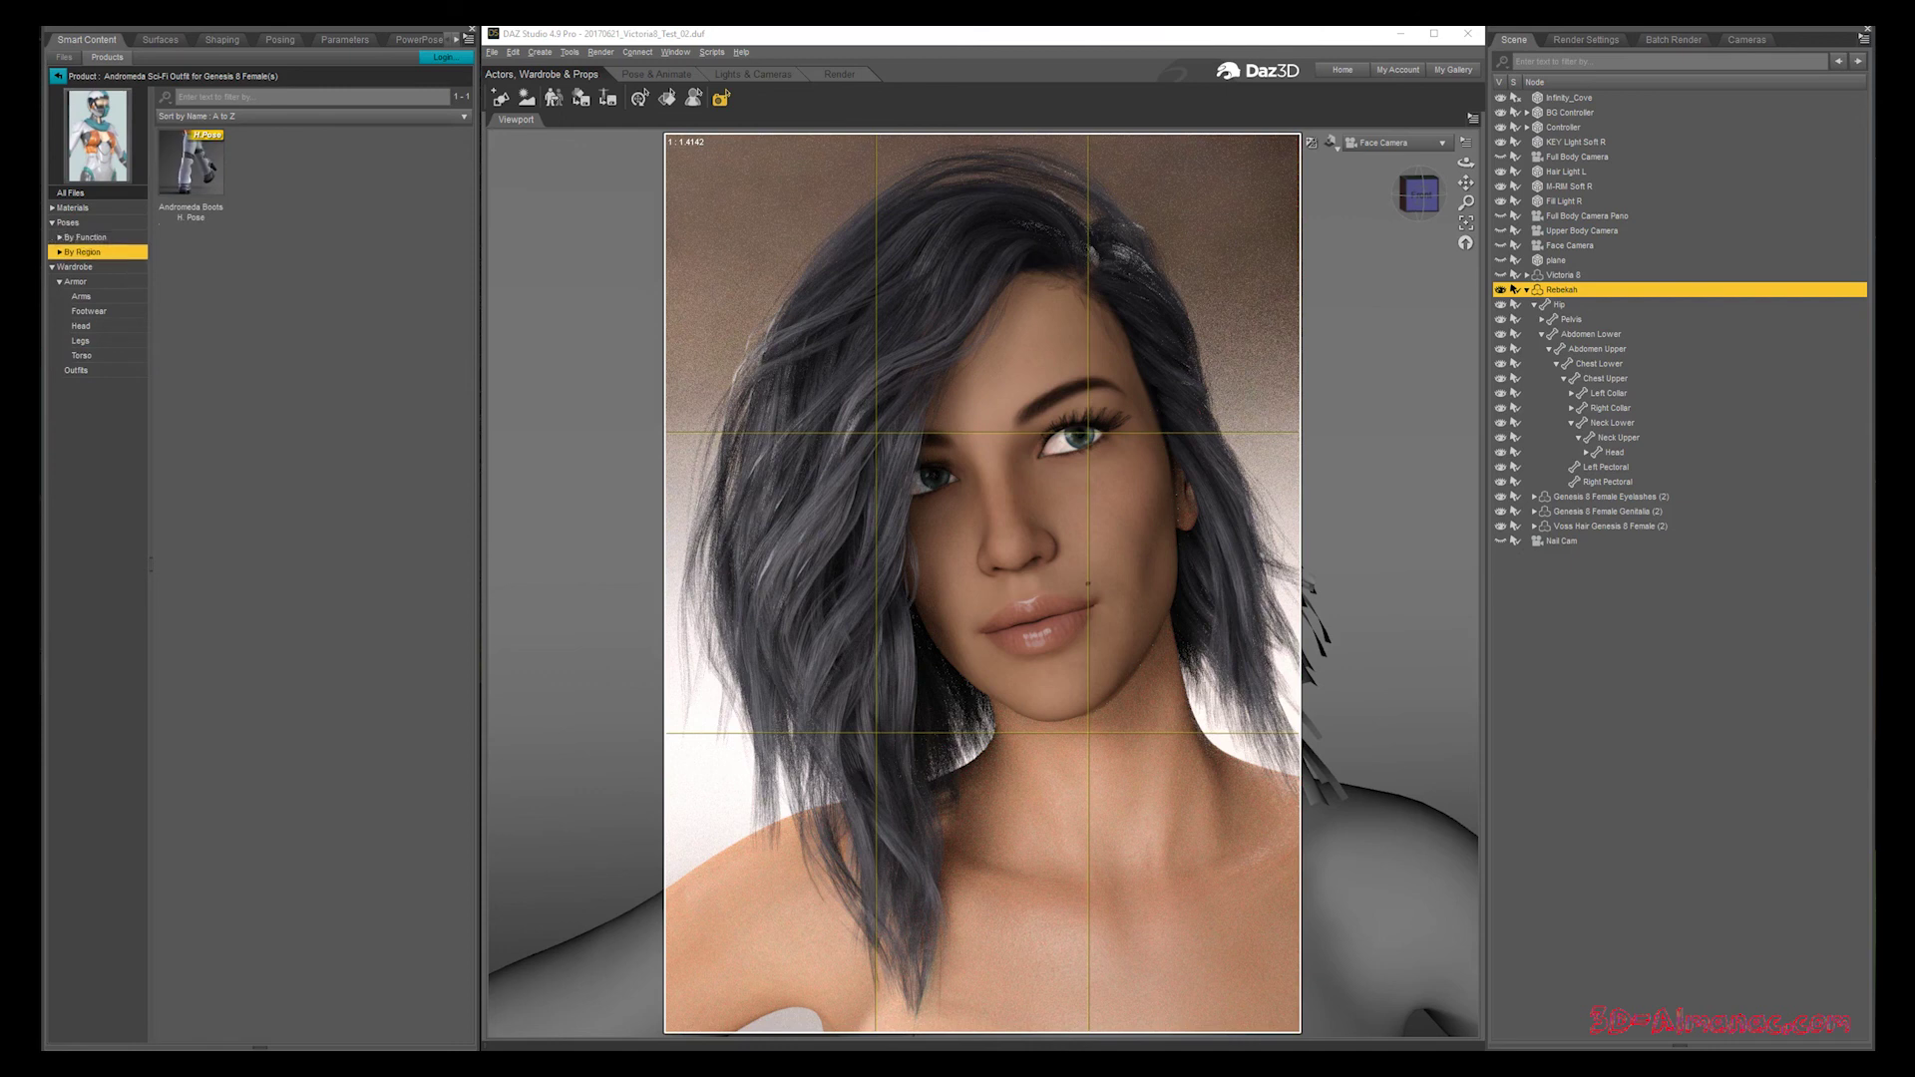
Browse the Andromeda outfit's key materials and load the Andromeda Full Set onto Rebekah
{"action": "left_click", "coordinate": [85, 238]}
{"action": "double_click", "coordinate": [72, 208]}
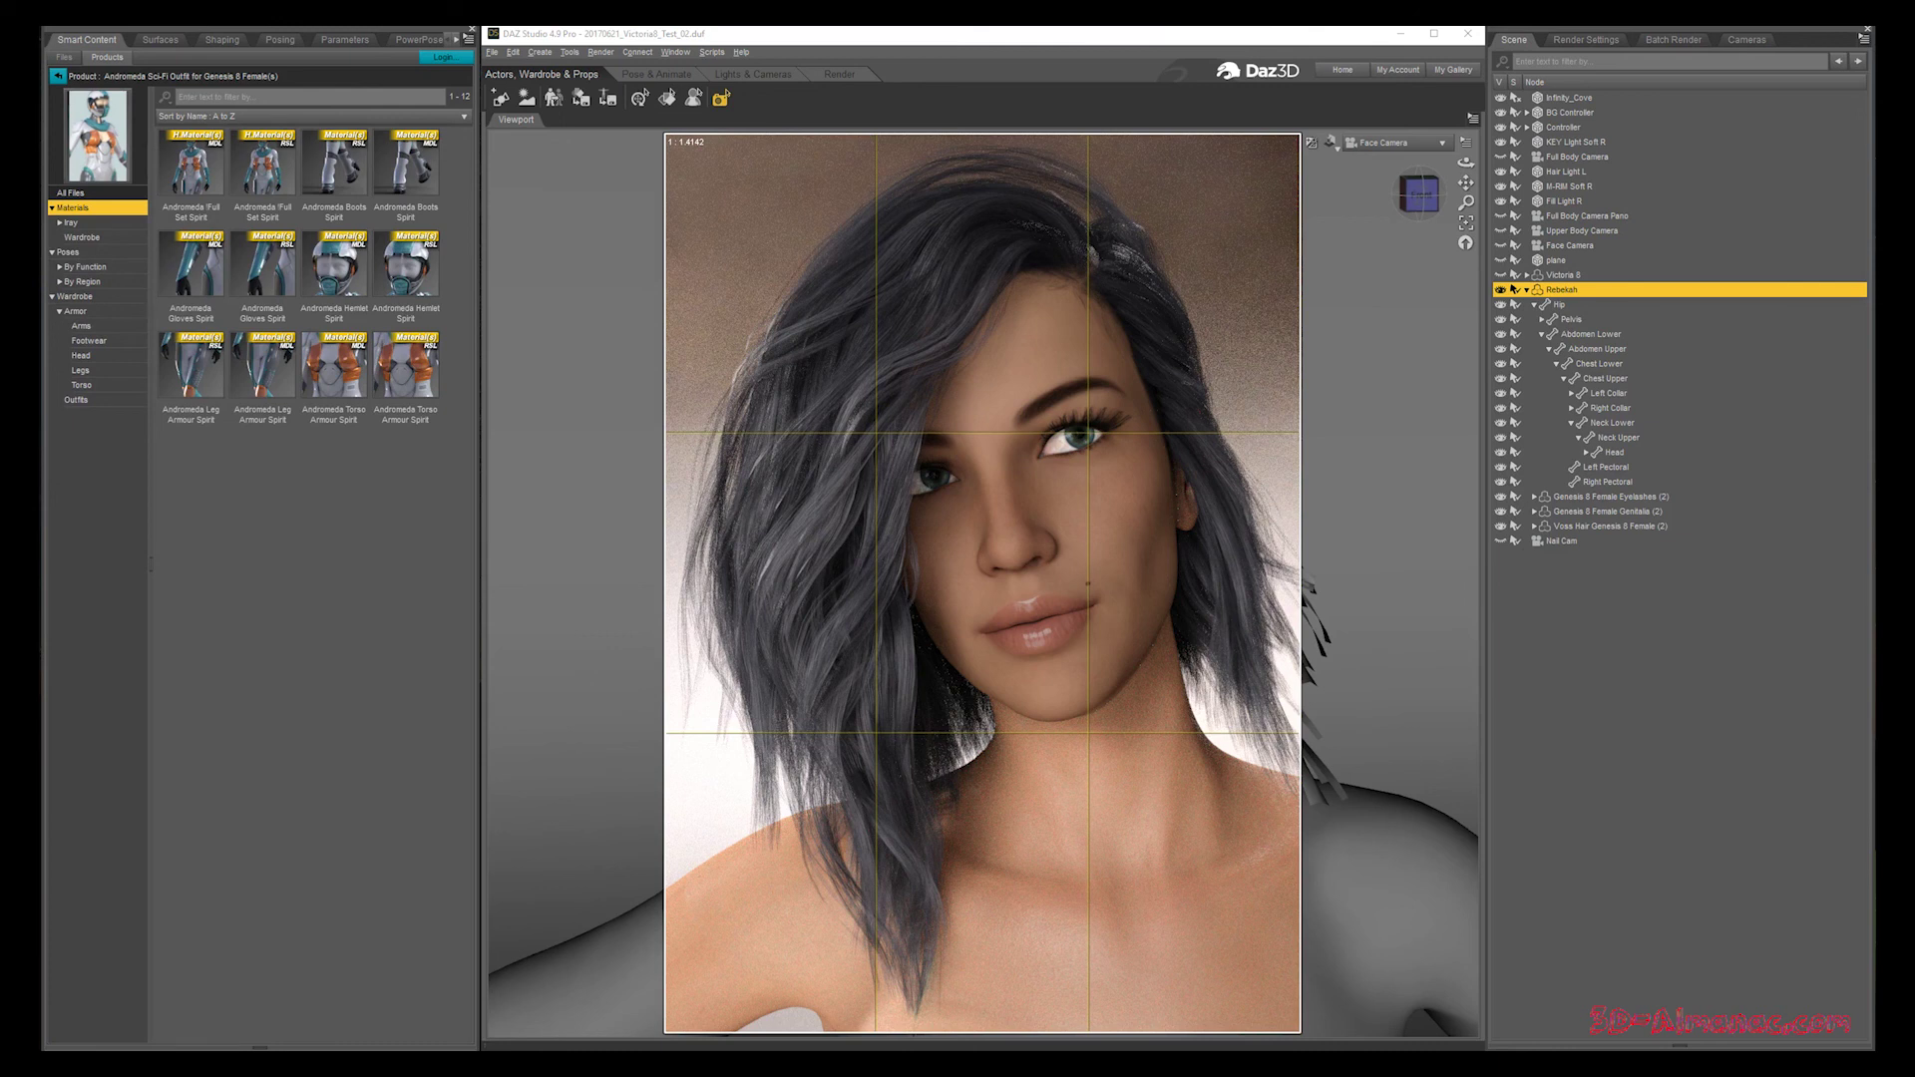
{"action": "left_click", "coordinate": [69, 222]}
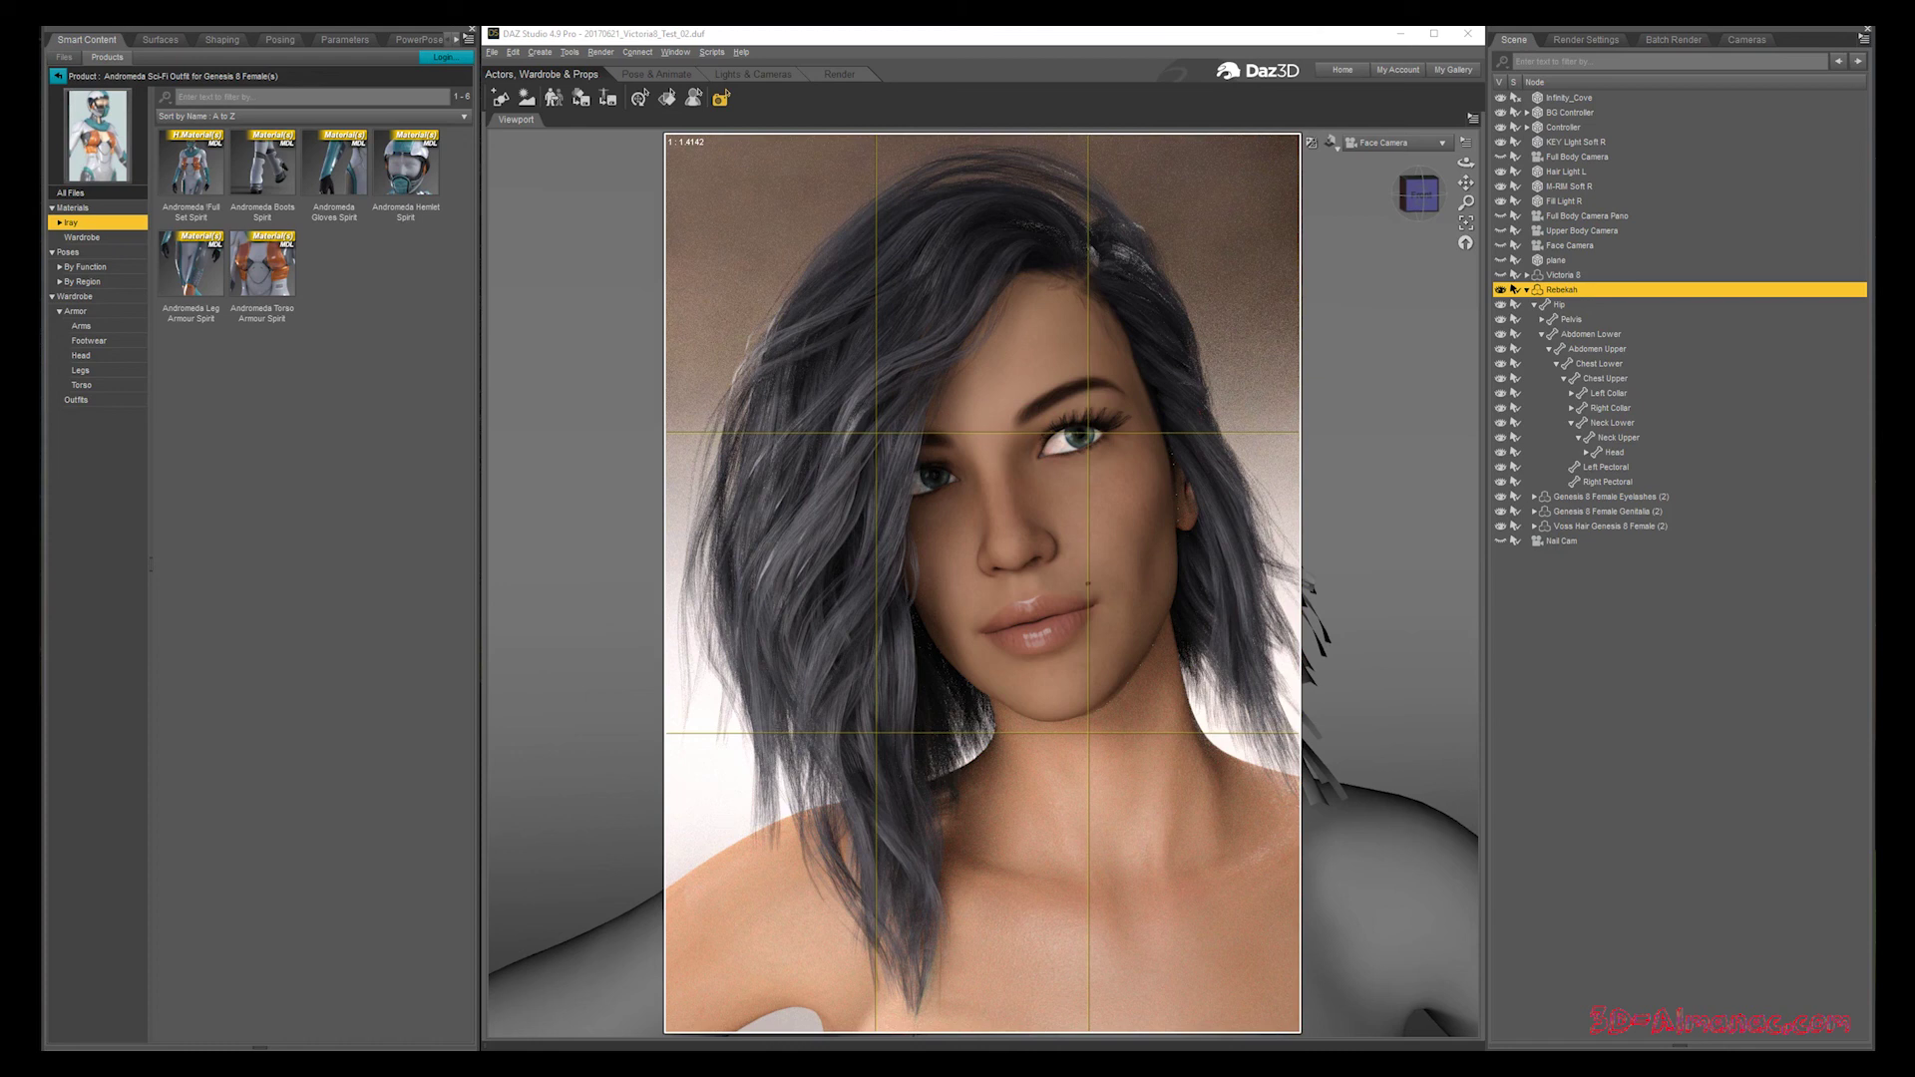
{"action": "left_click", "coordinate": [76, 399]}
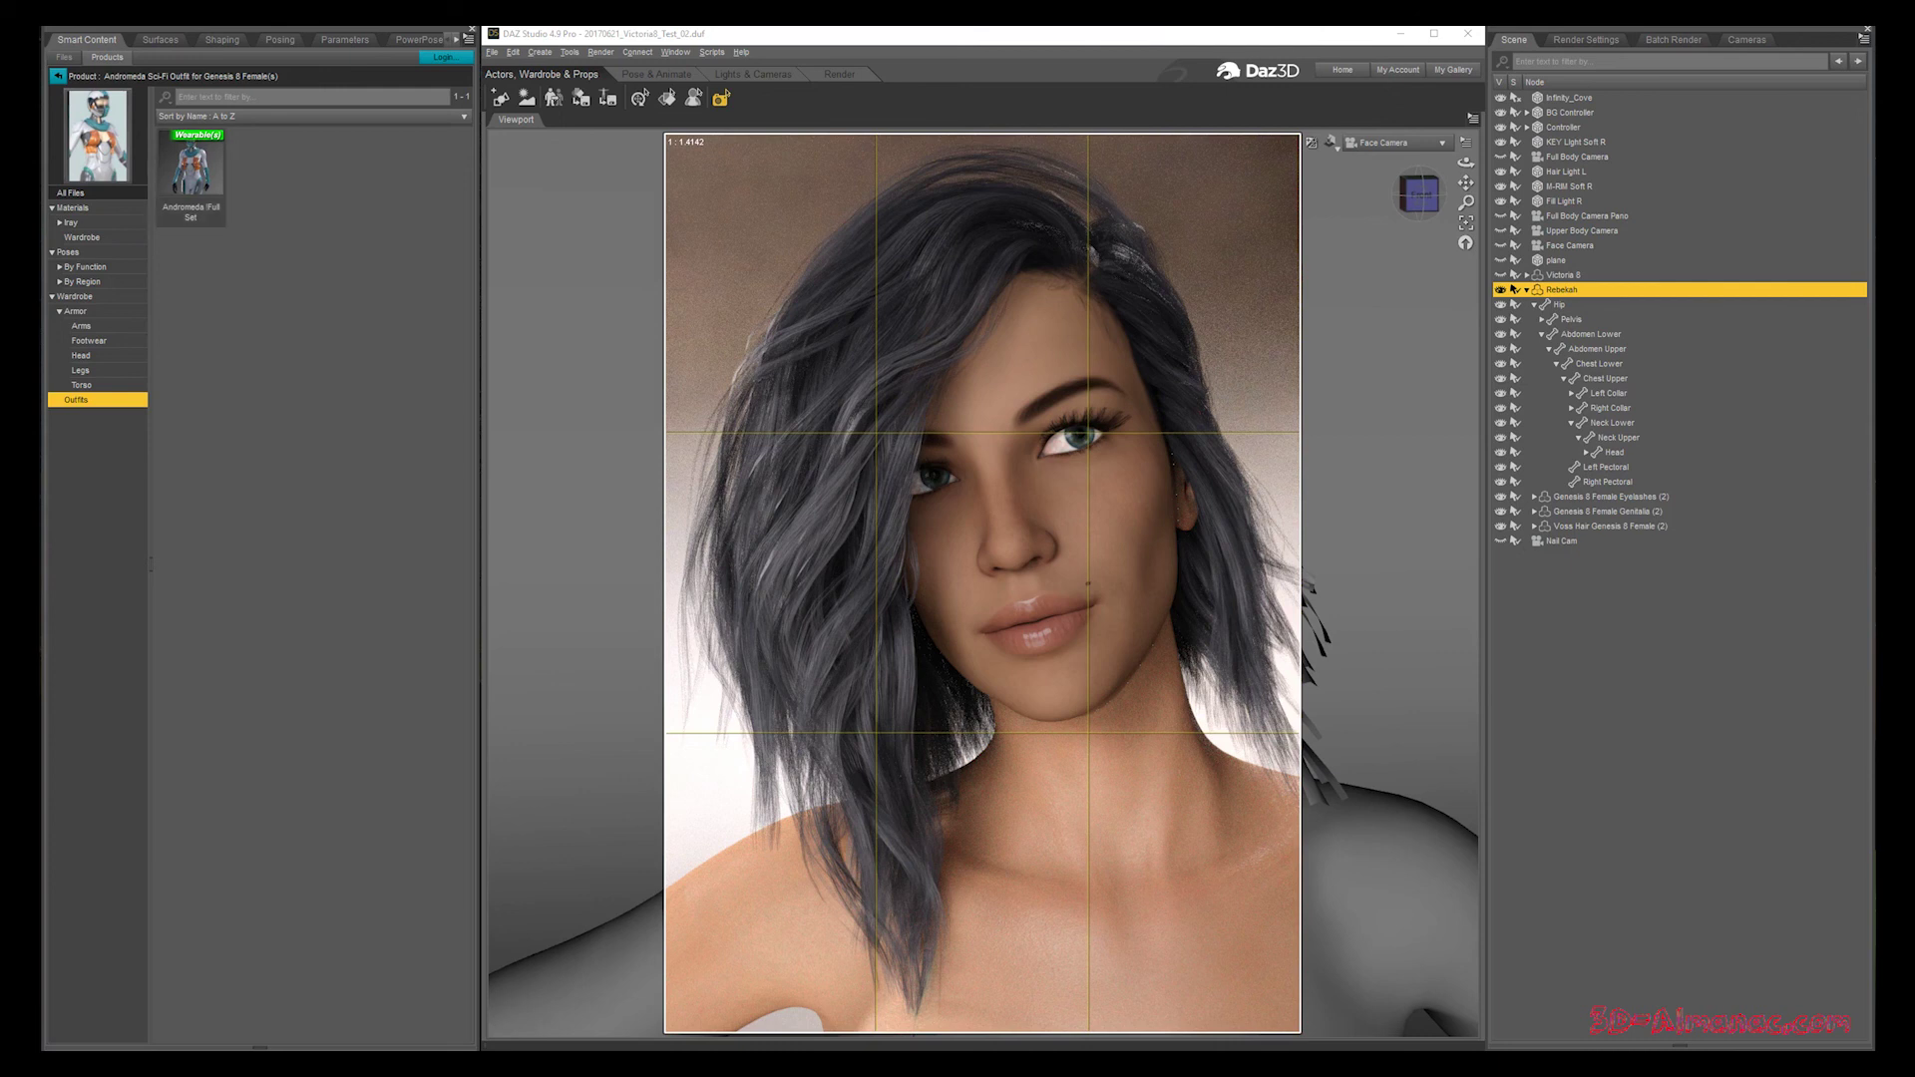
{"action": "left_click", "coordinate": [191, 176]}
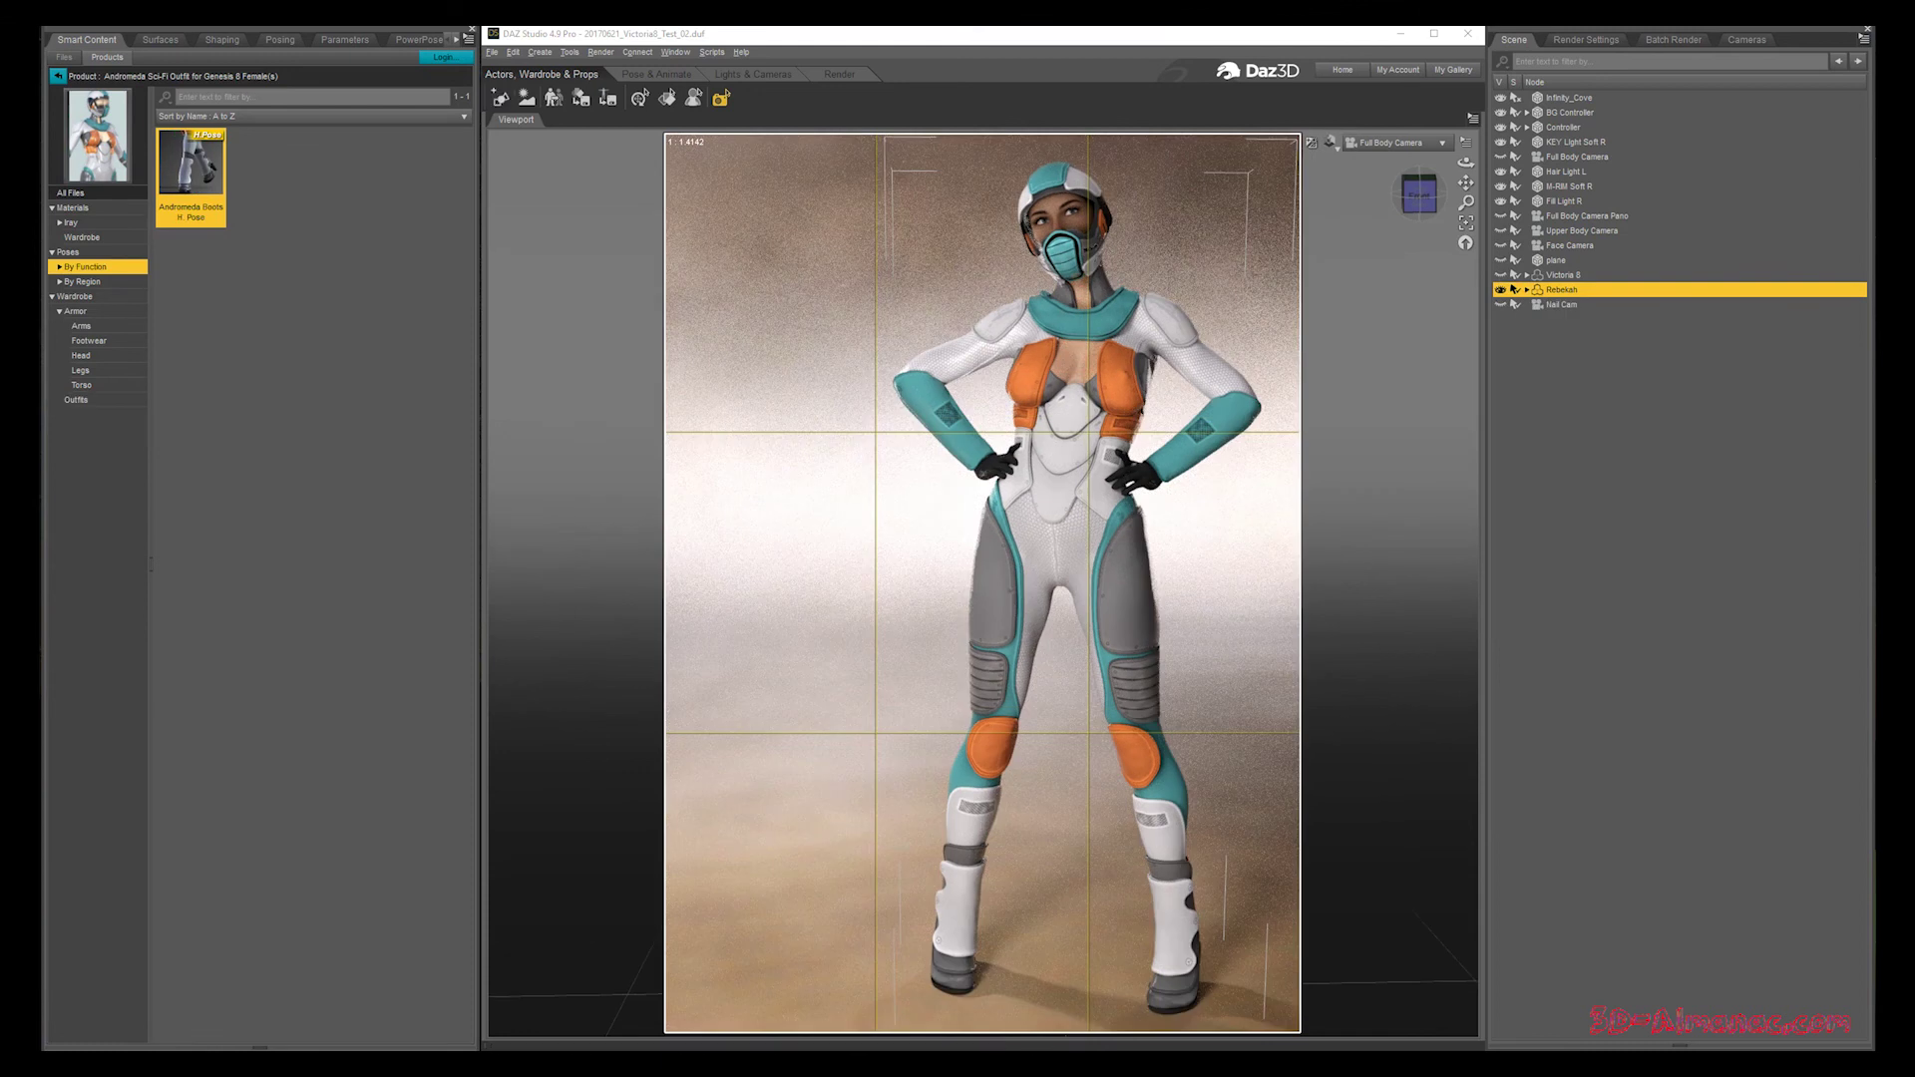
Examine the shaping options of the Andromeda helmet, torso armor, gloves, leg armor and boots fitted to Rebekah
{"action": "left_click", "coordinate": [1526, 289]}
{"action": "left_click", "coordinate": [1533, 304]}
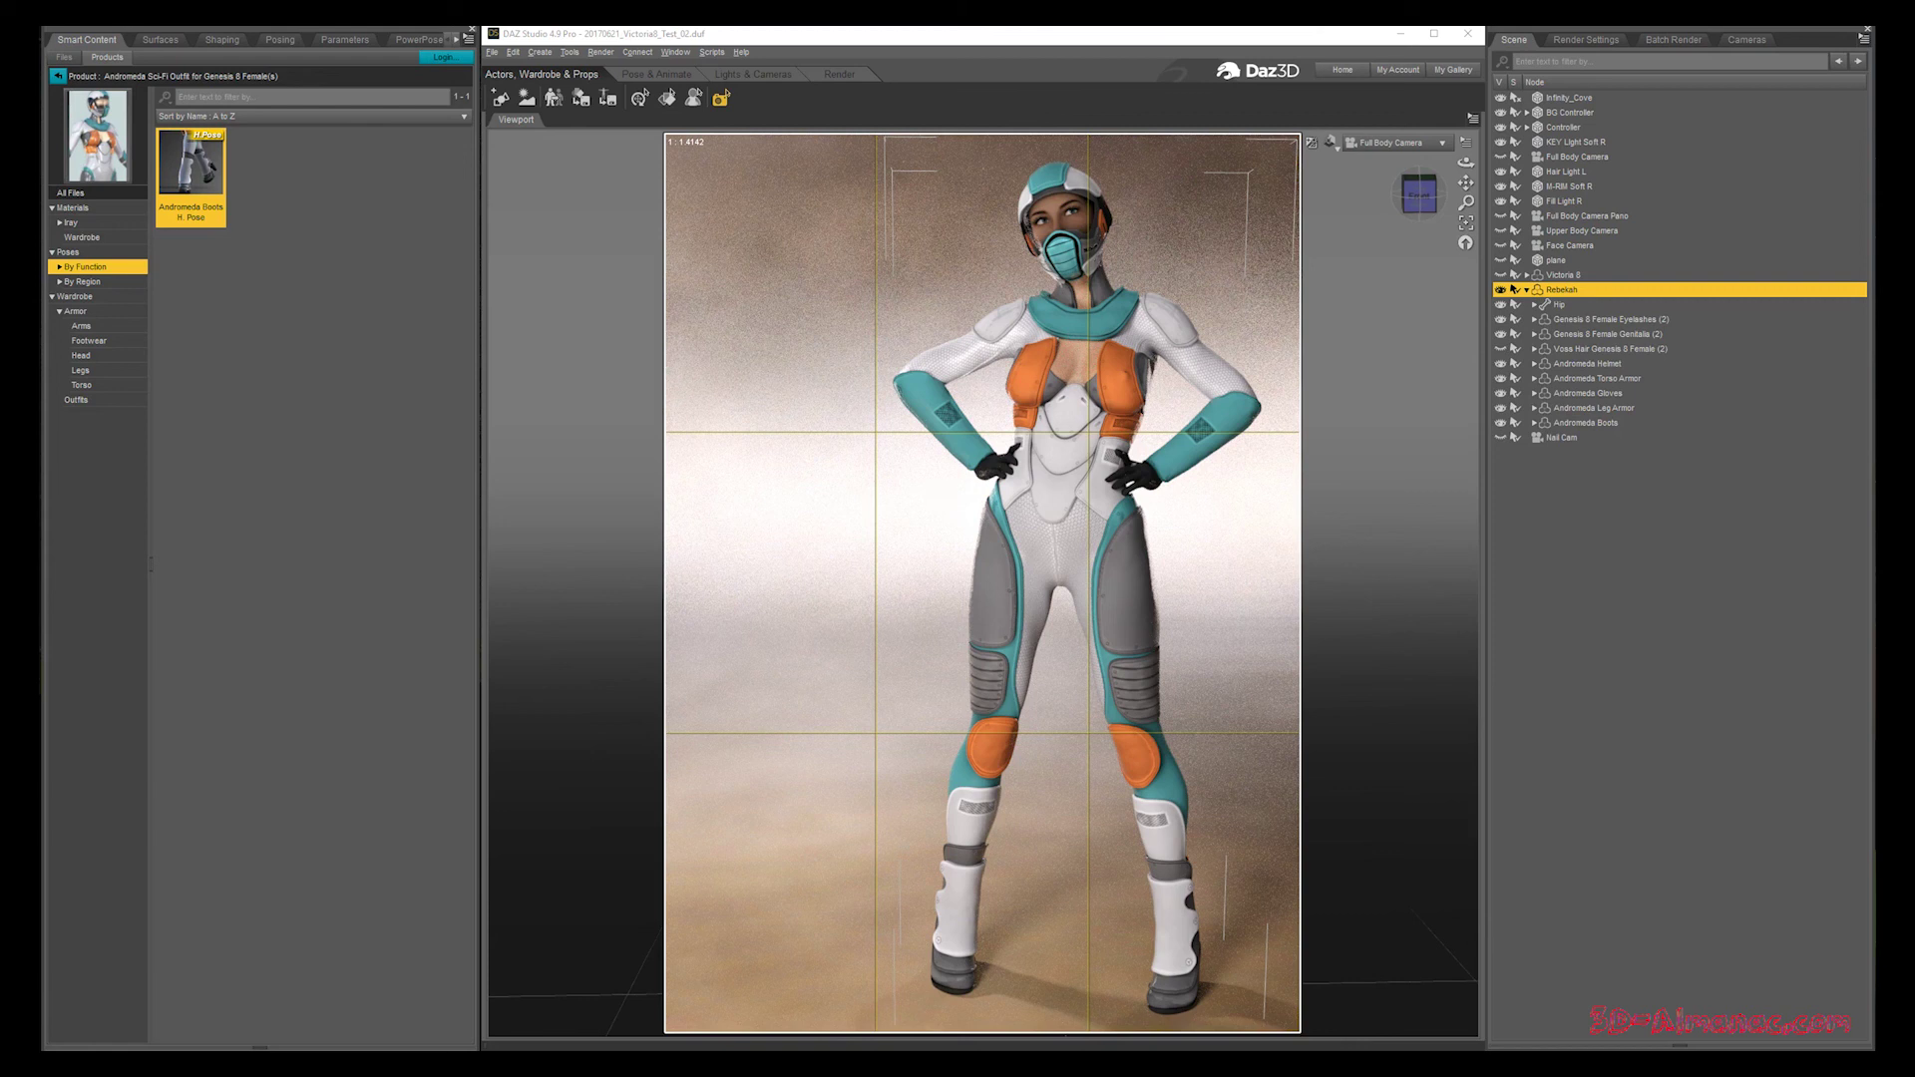
{"action": "left_click", "coordinate": [1586, 363]}
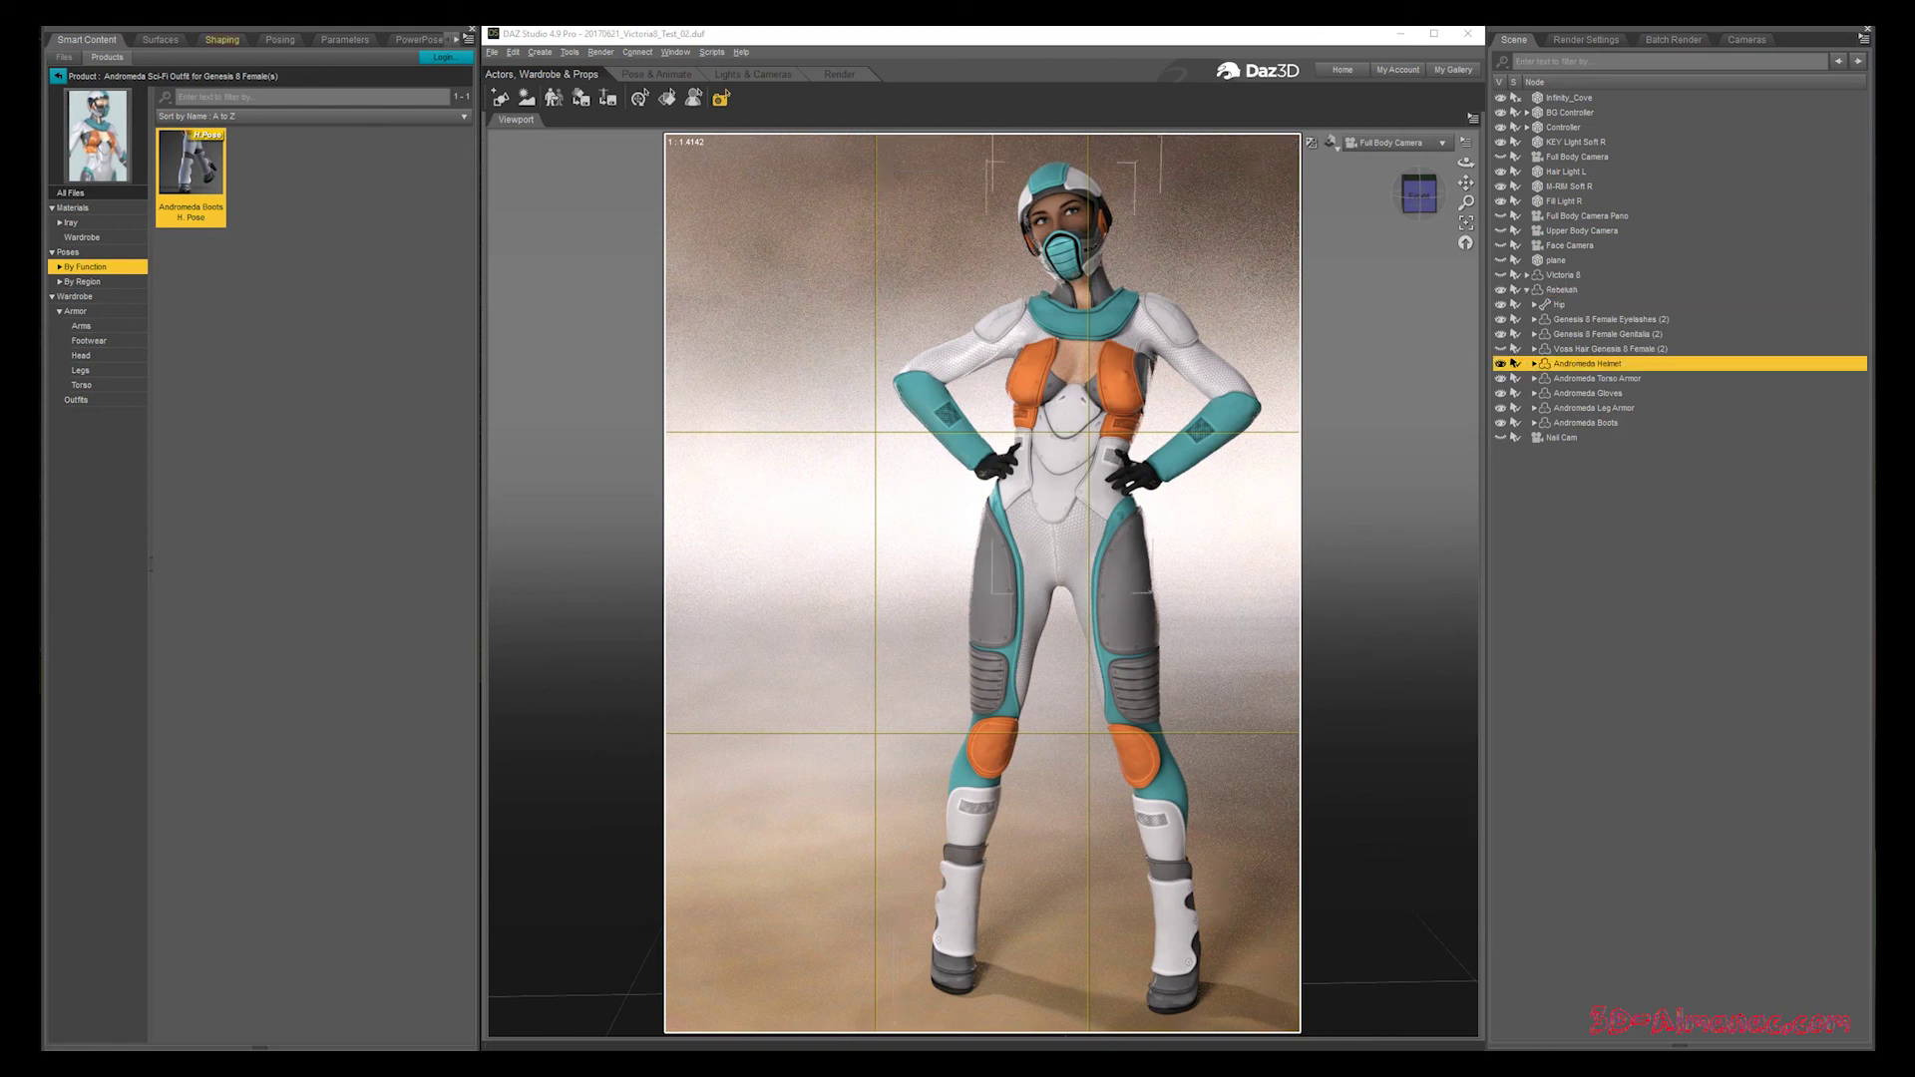
{"action": "left_click", "coordinate": [221, 39]}
{"action": "left_click", "coordinate": [1595, 378]}
{"action": "left_click", "coordinate": [1587, 393]}
{"action": "left_click", "coordinate": [1593, 408]}
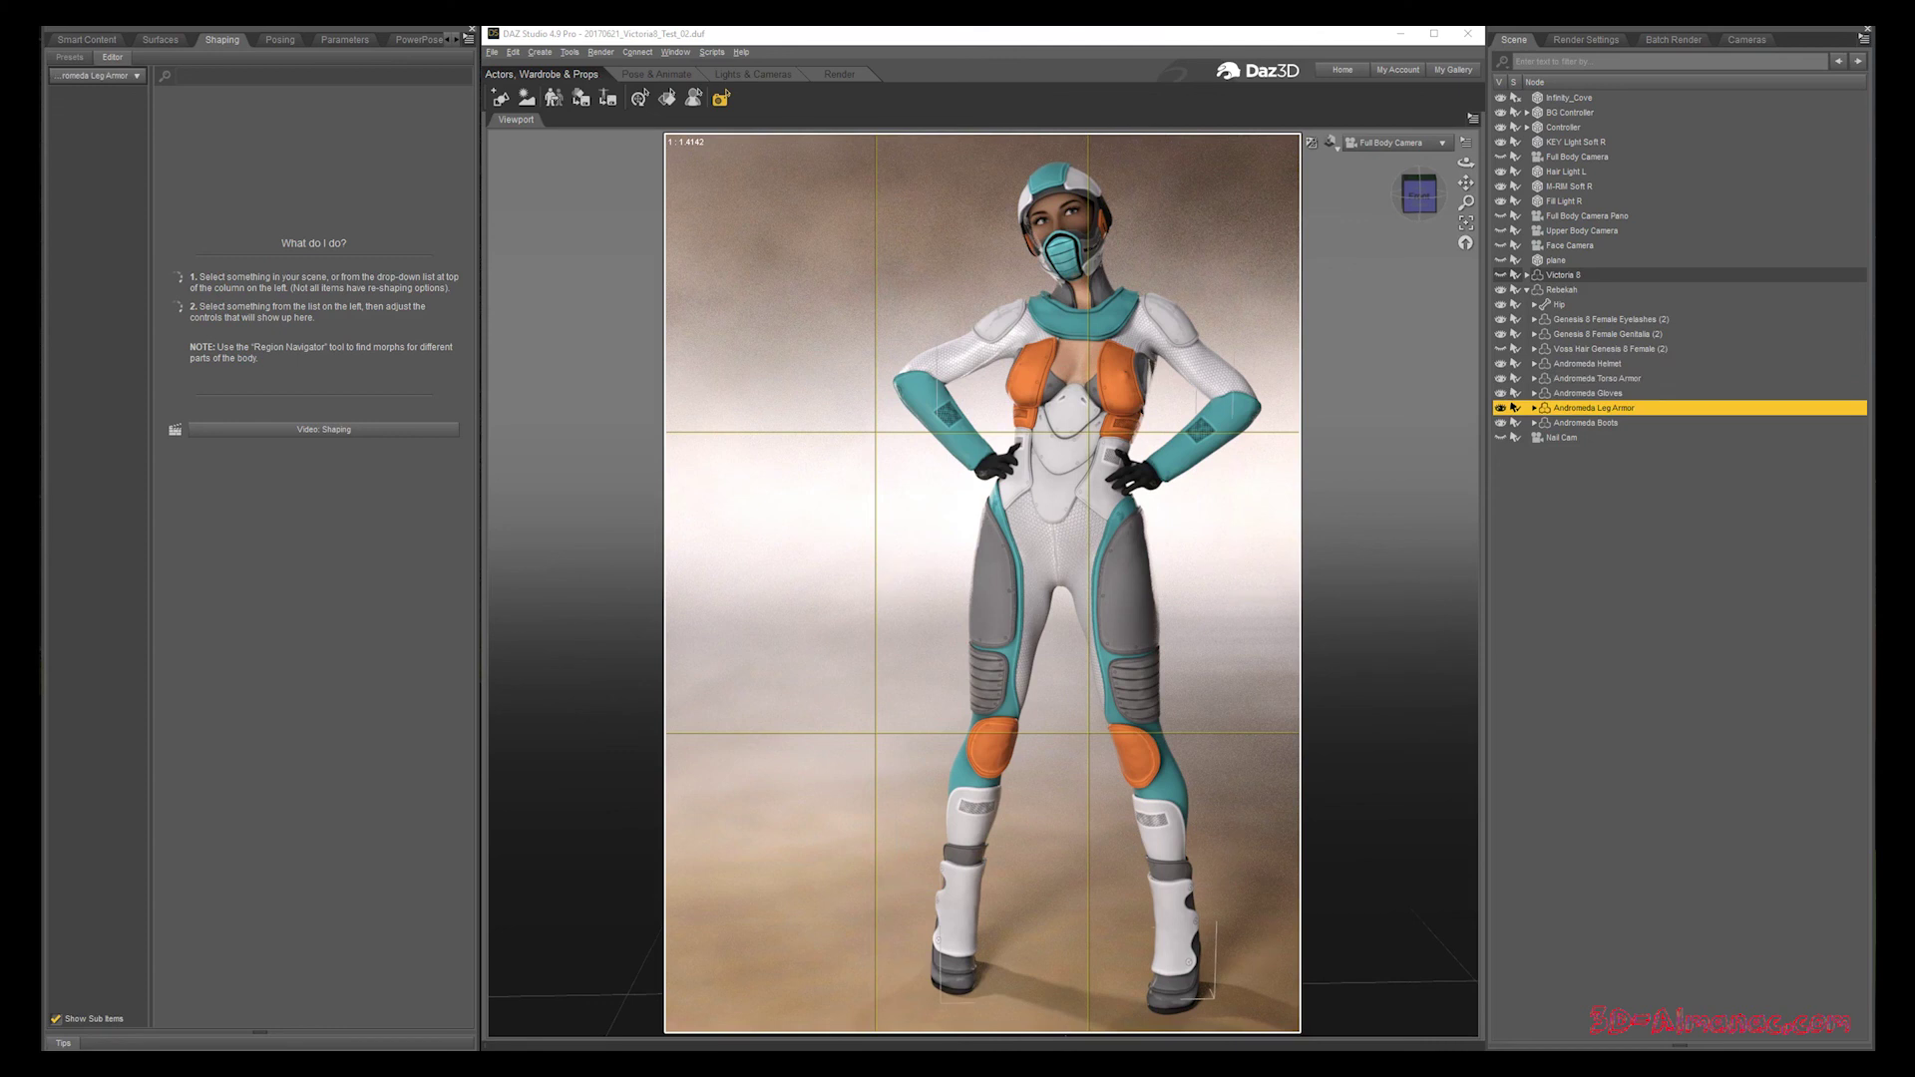
{"action": "left_click", "coordinate": [1585, 421]}
{"action": "left_click", "coordinate": [1593, 408]}
{"action": "left_click", "coordinate": [1586, 393]}
{"action": "left_click", "coordinate": [1596, 378]}
{"action": "left_click", "coordinate": [1587, 363]}
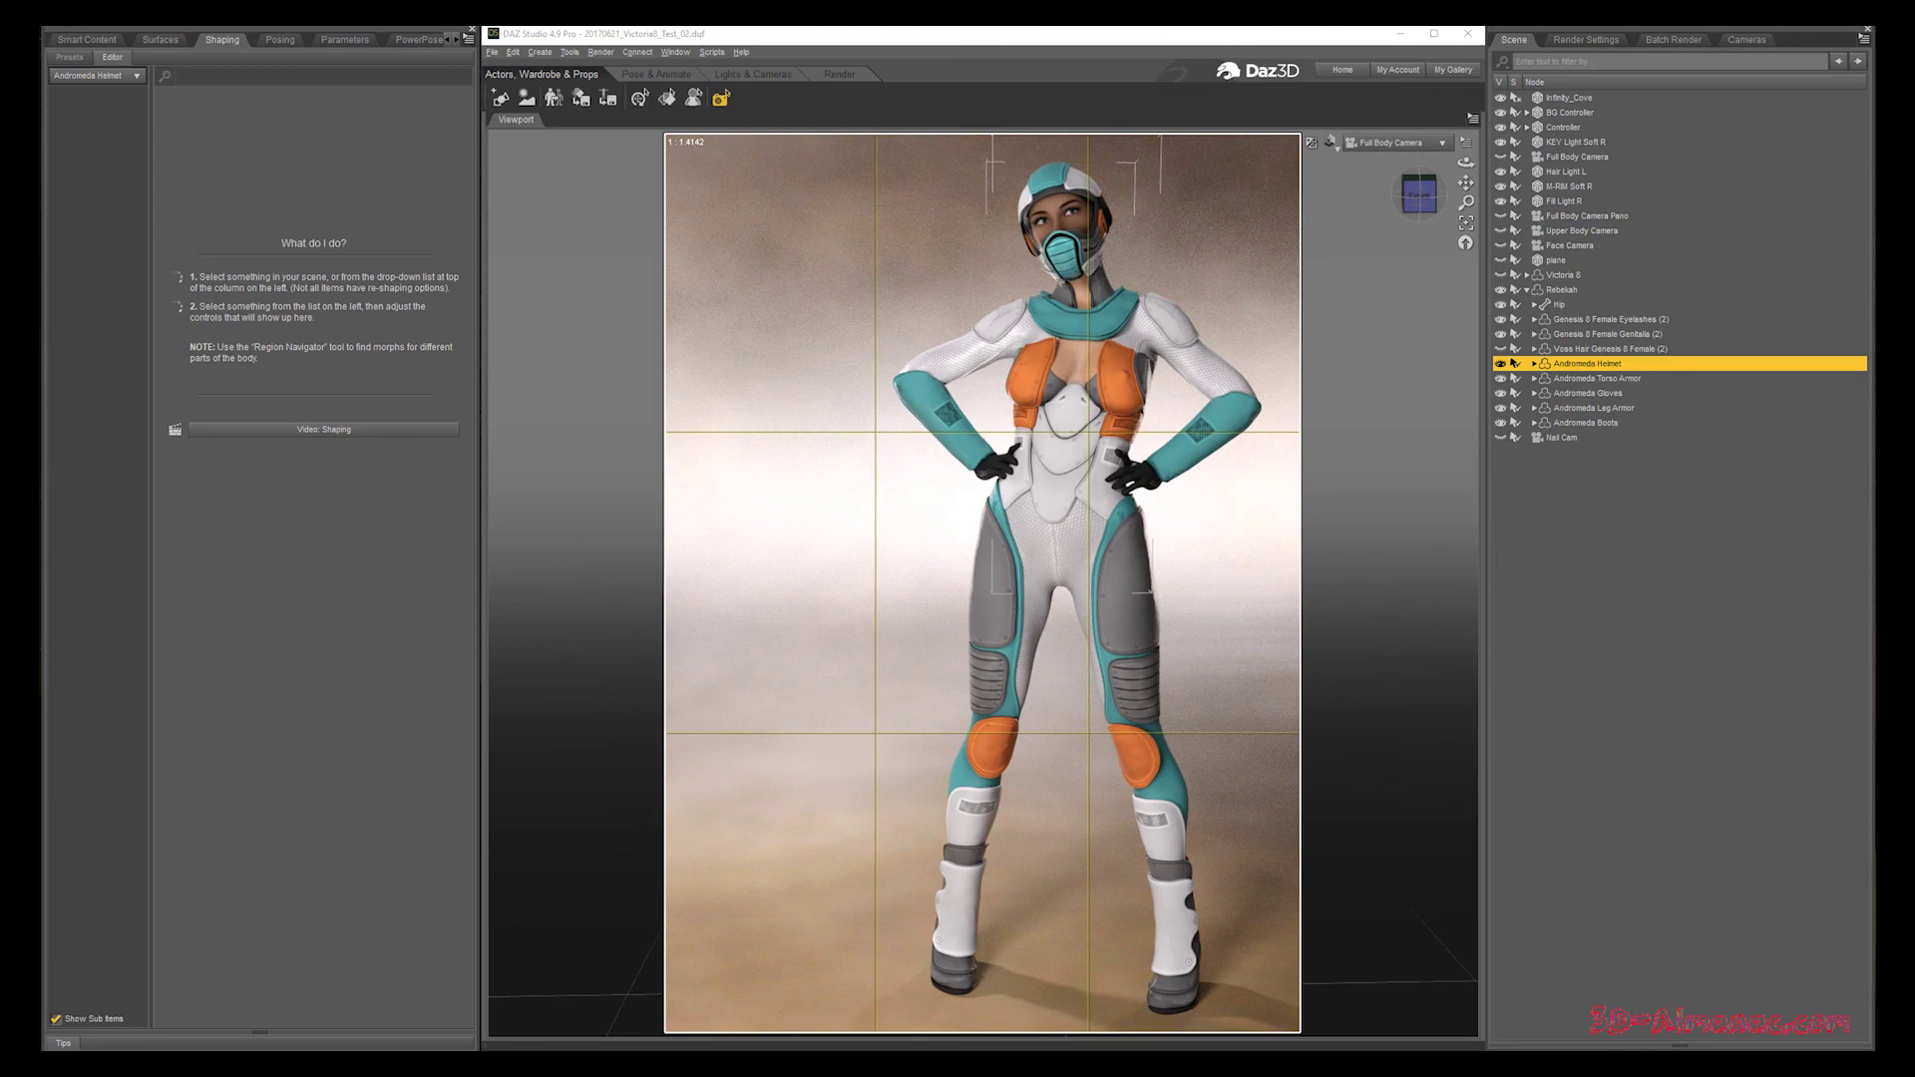
{"action": "left_click", "coordinate": [1585, 422]}
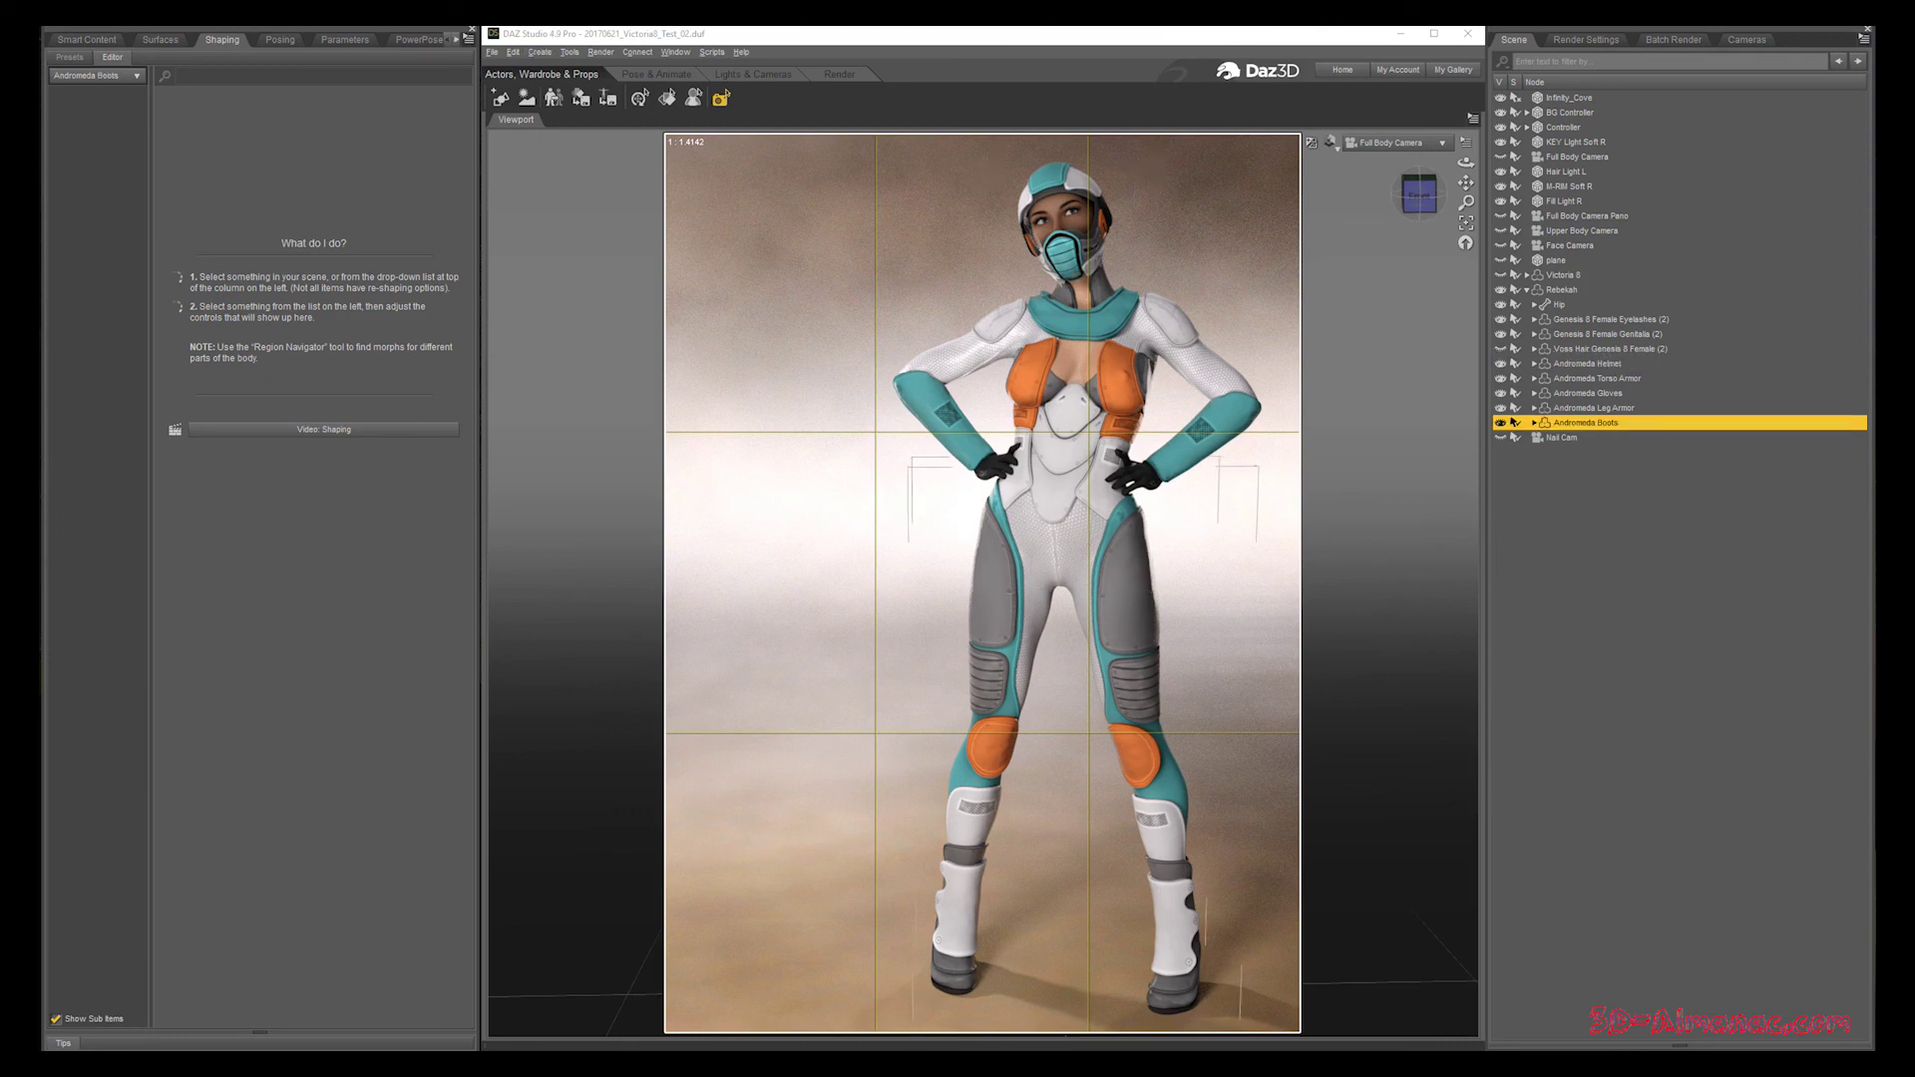
Examine the general parameters of each Andromeda piece, from the helmet through torso armor, gloves and leg armor to the boots
{"action": "left_click", "coordinate": [1587, 363]}
{"action": "left_click", "coordinate": [344, 40]}
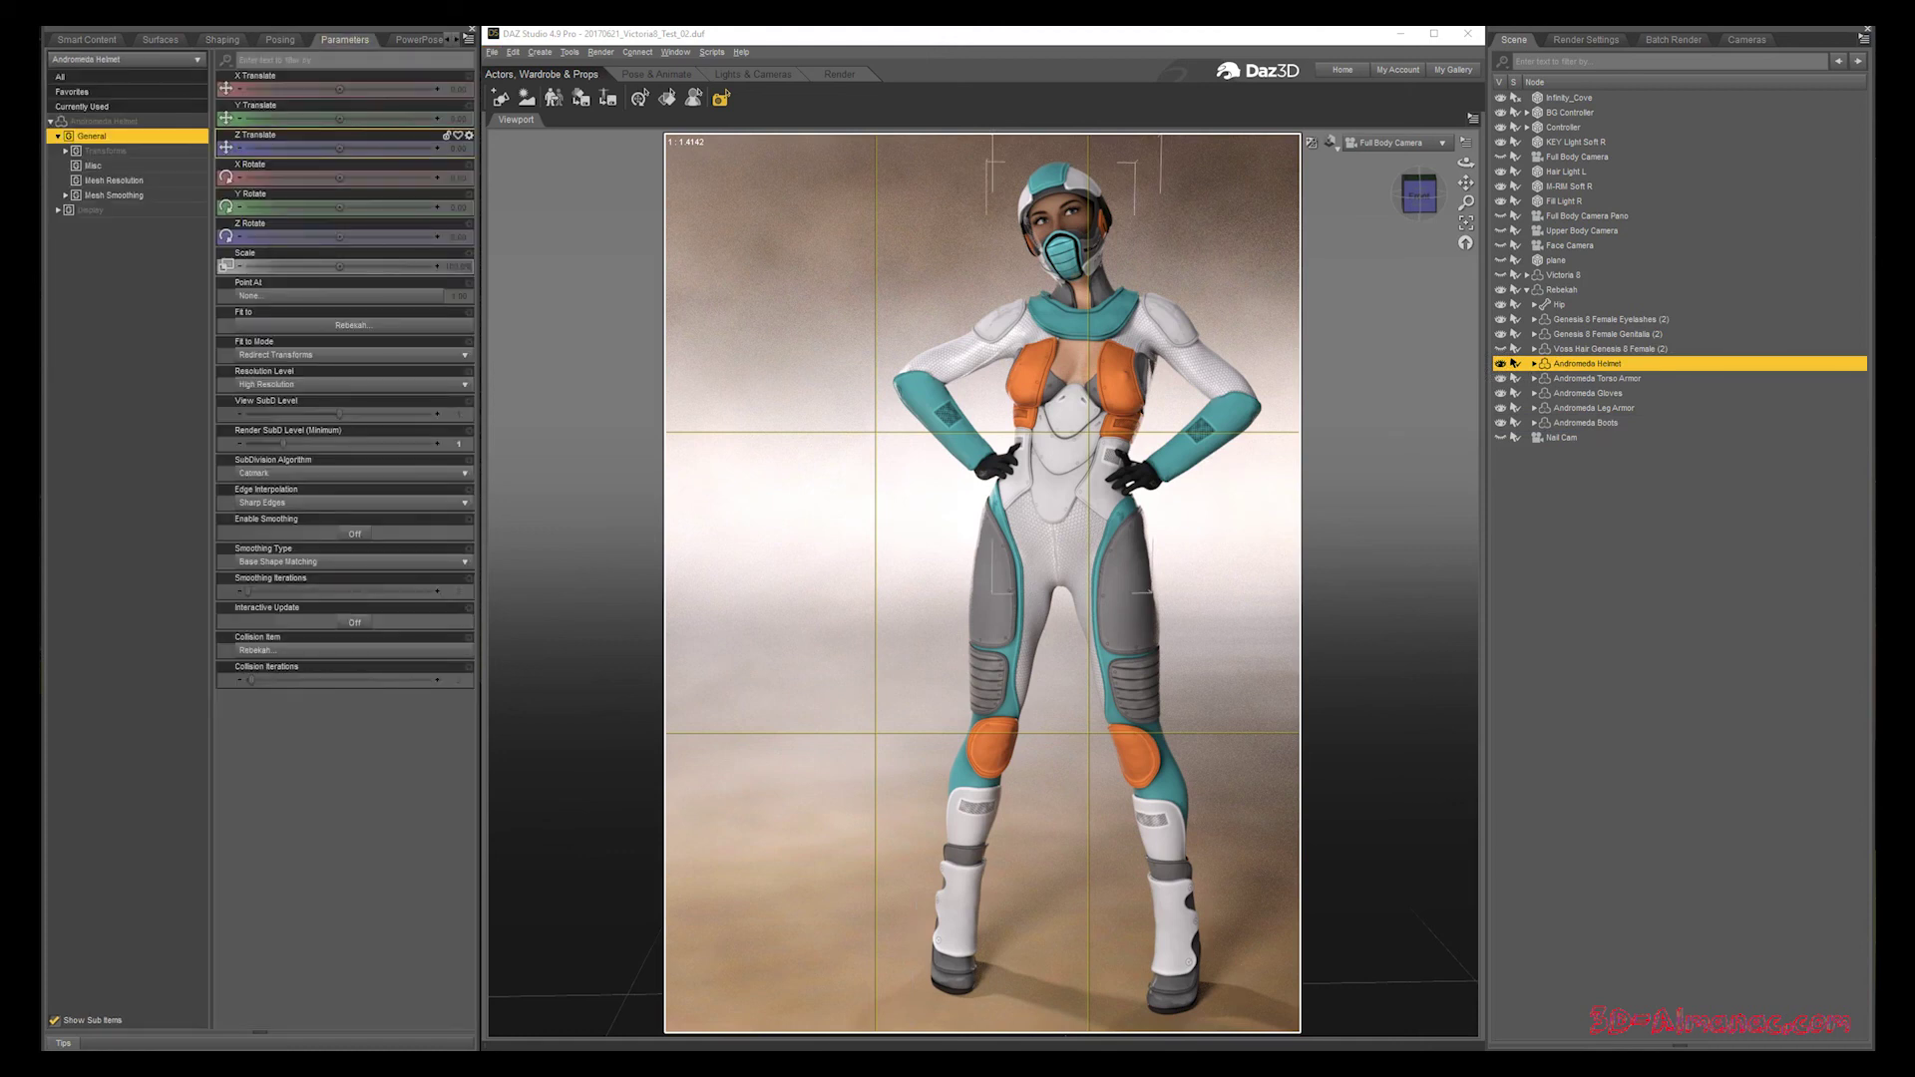
{"action": "left_click", "coordinate": [1596, 378]}
{"action": "left_click", "coordinate": [1586, 393]}
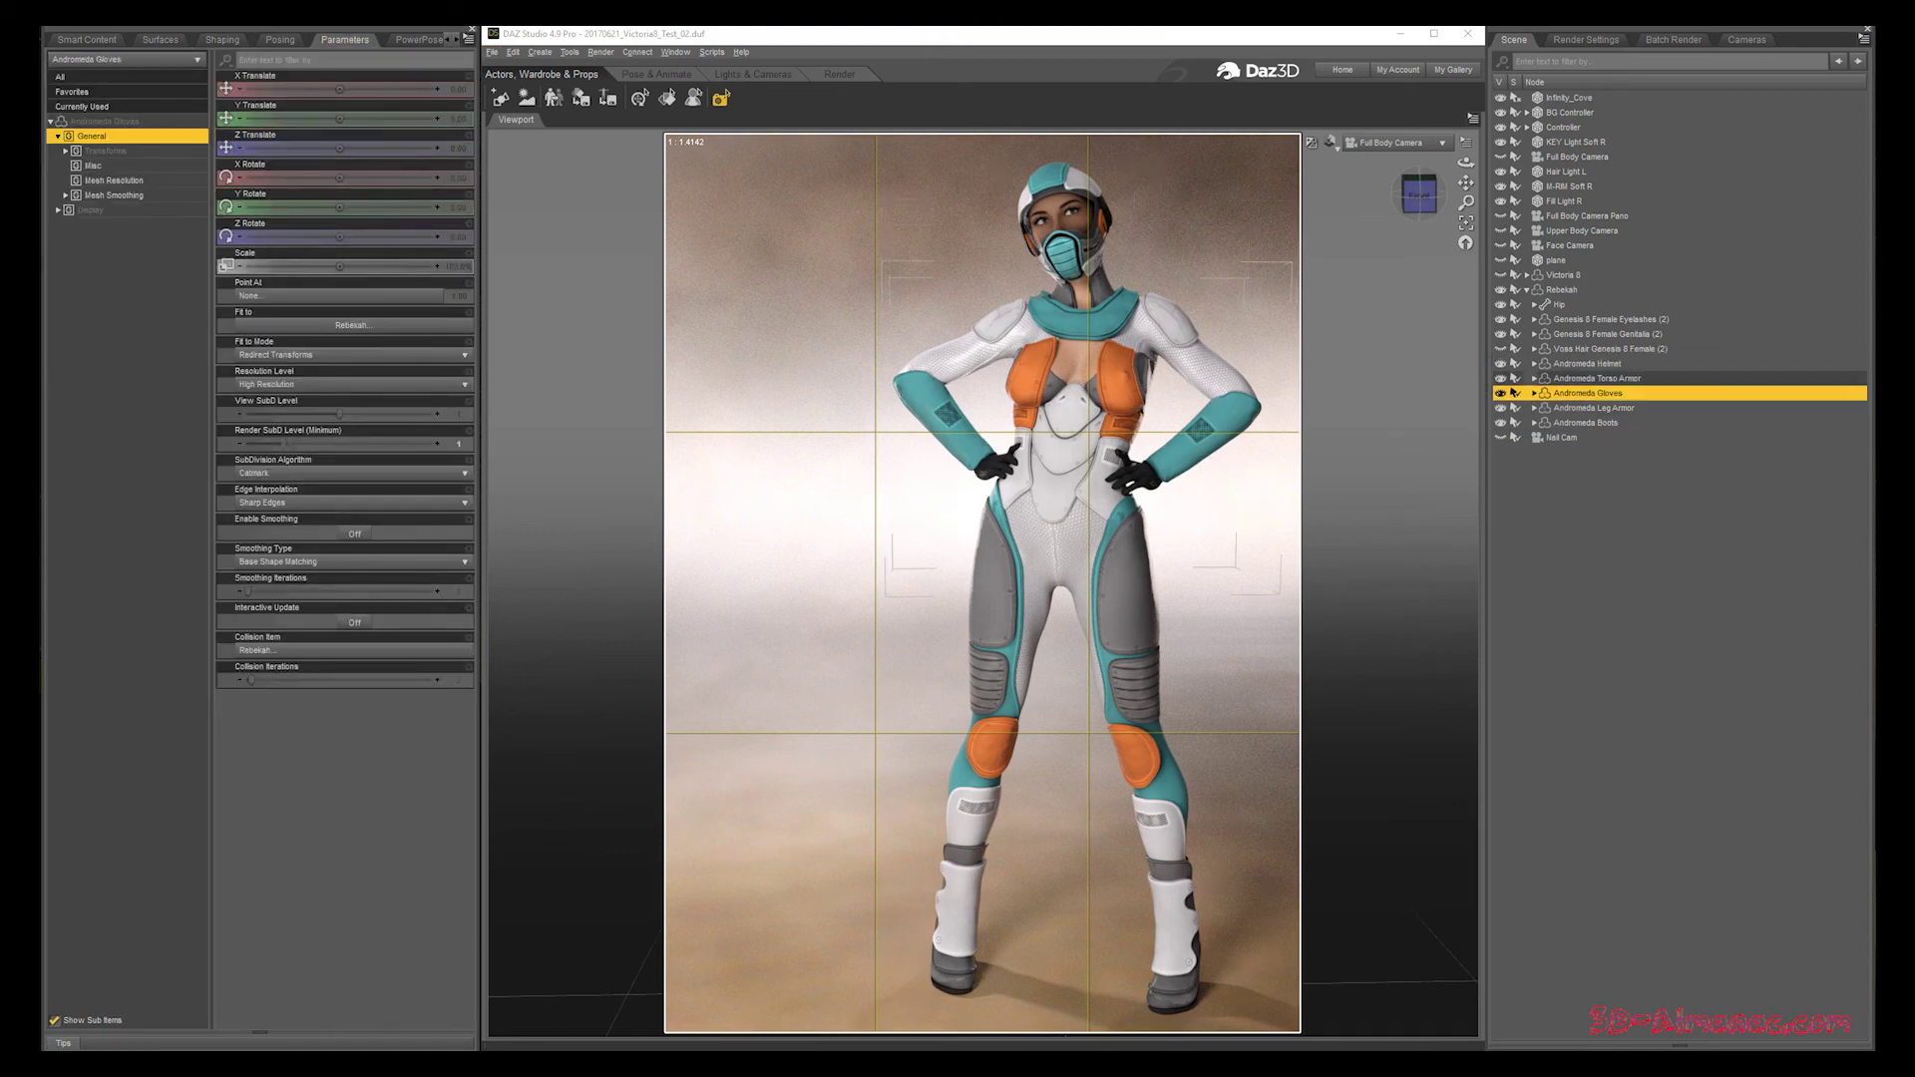
{"action": "key", "text": "Down"}
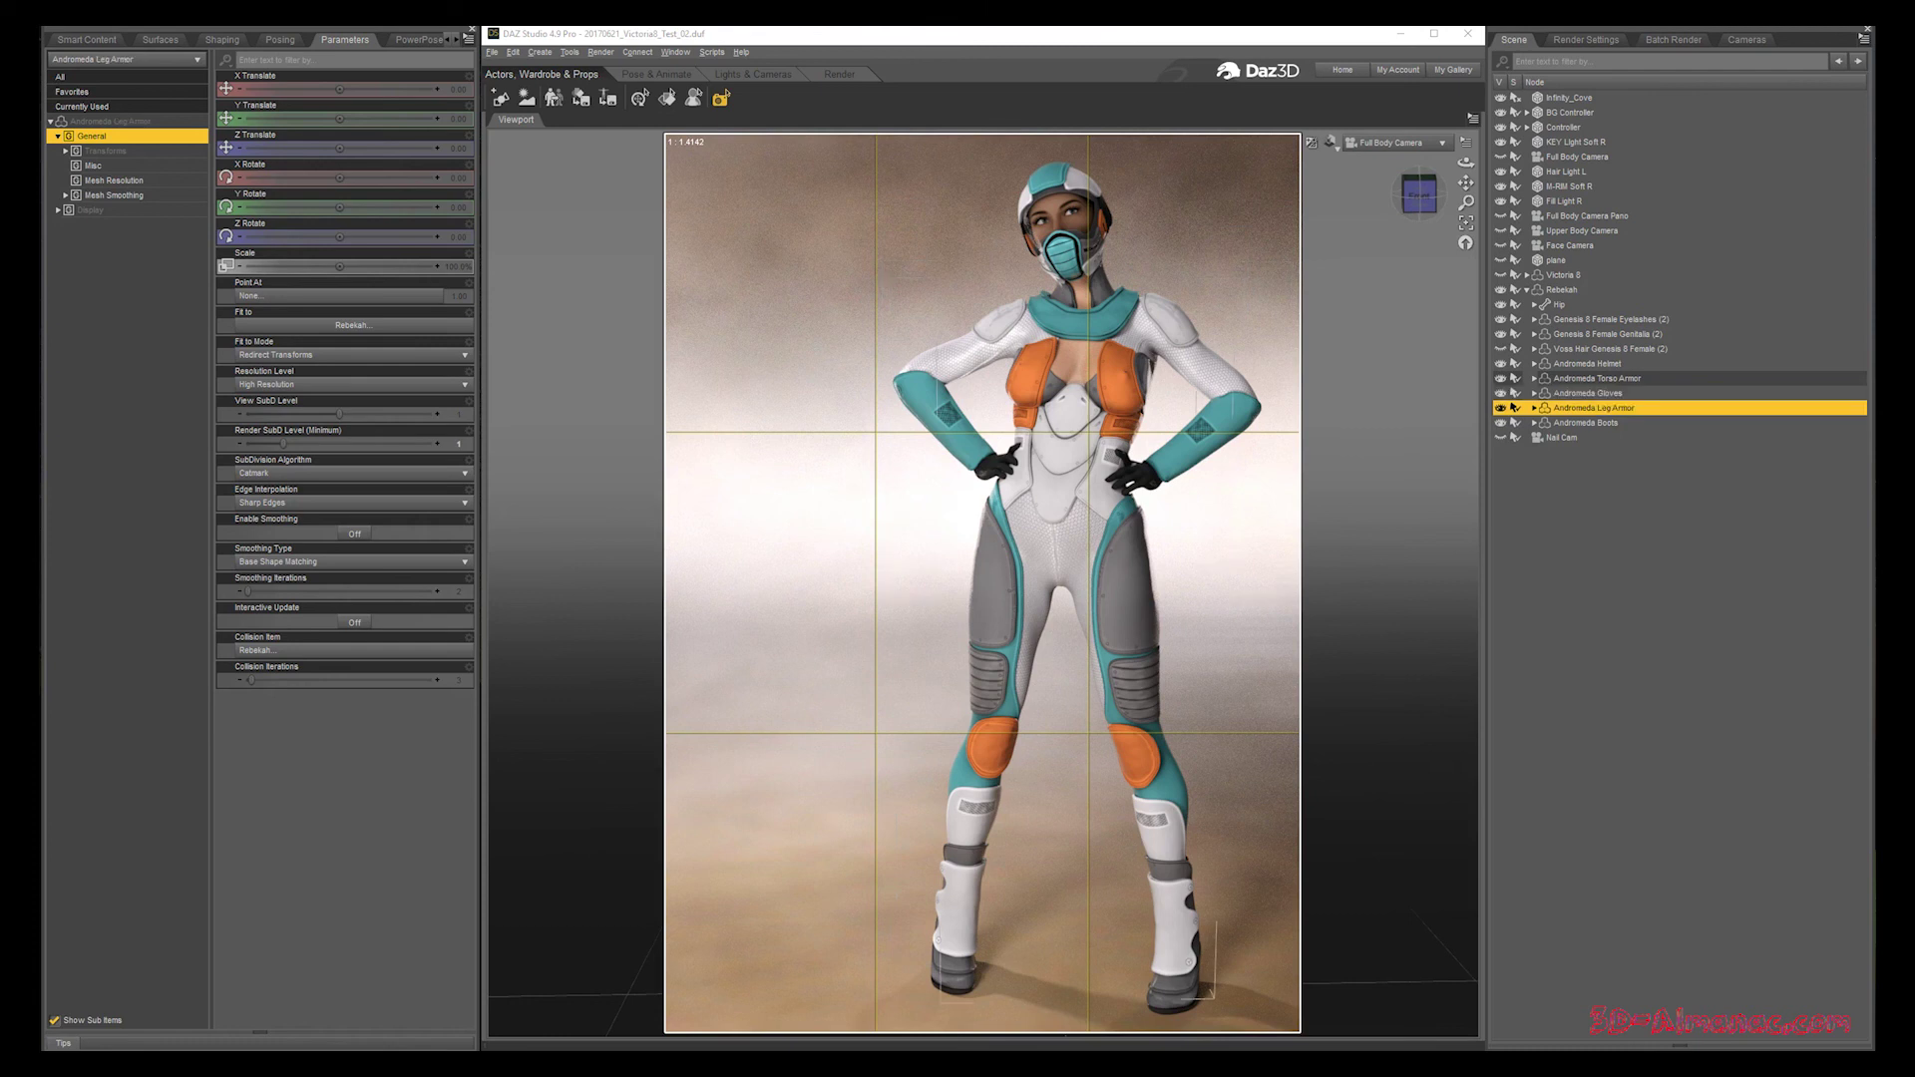
{"action": "key", "text": "Down"}
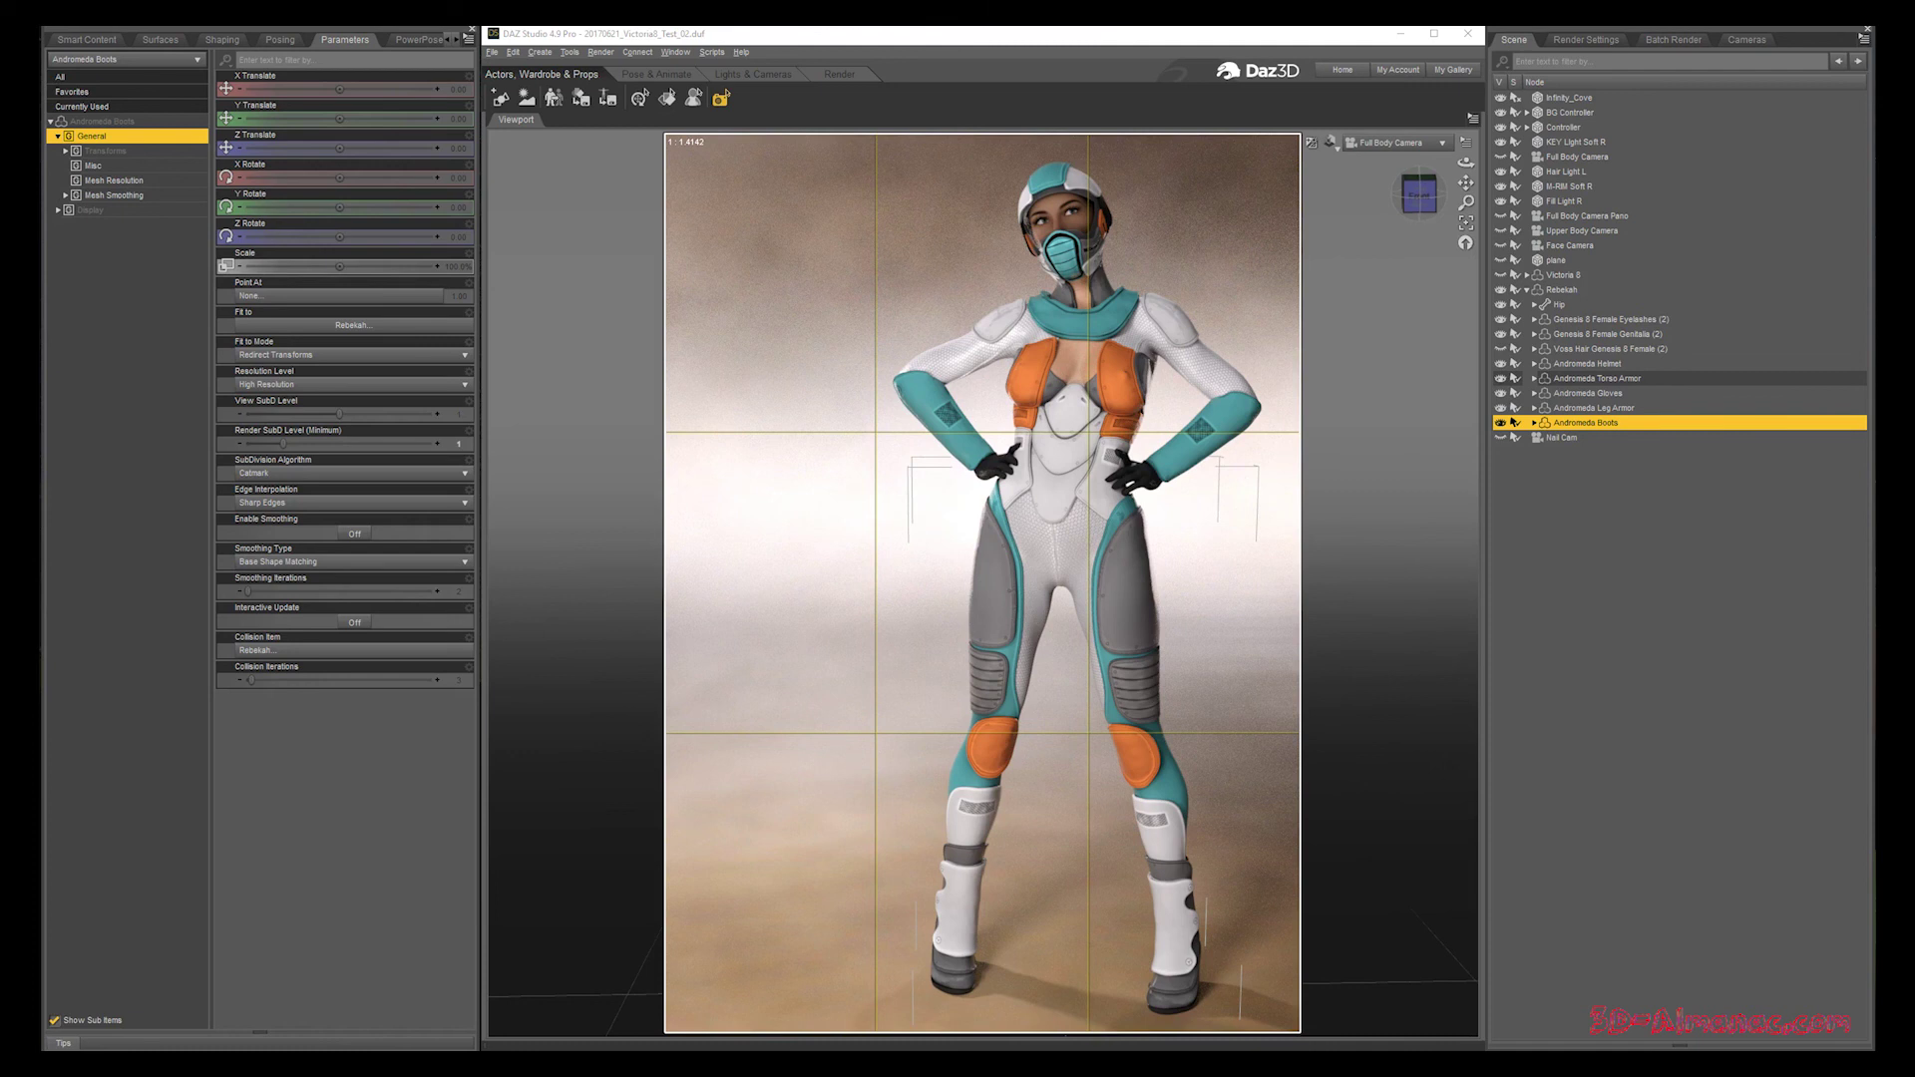
{"action": "key", "text": "Up"}
{"action": "key", "text": "Up"}
{"action": "key", "text": "Up"}
{"action": "key", "text": "Up"}
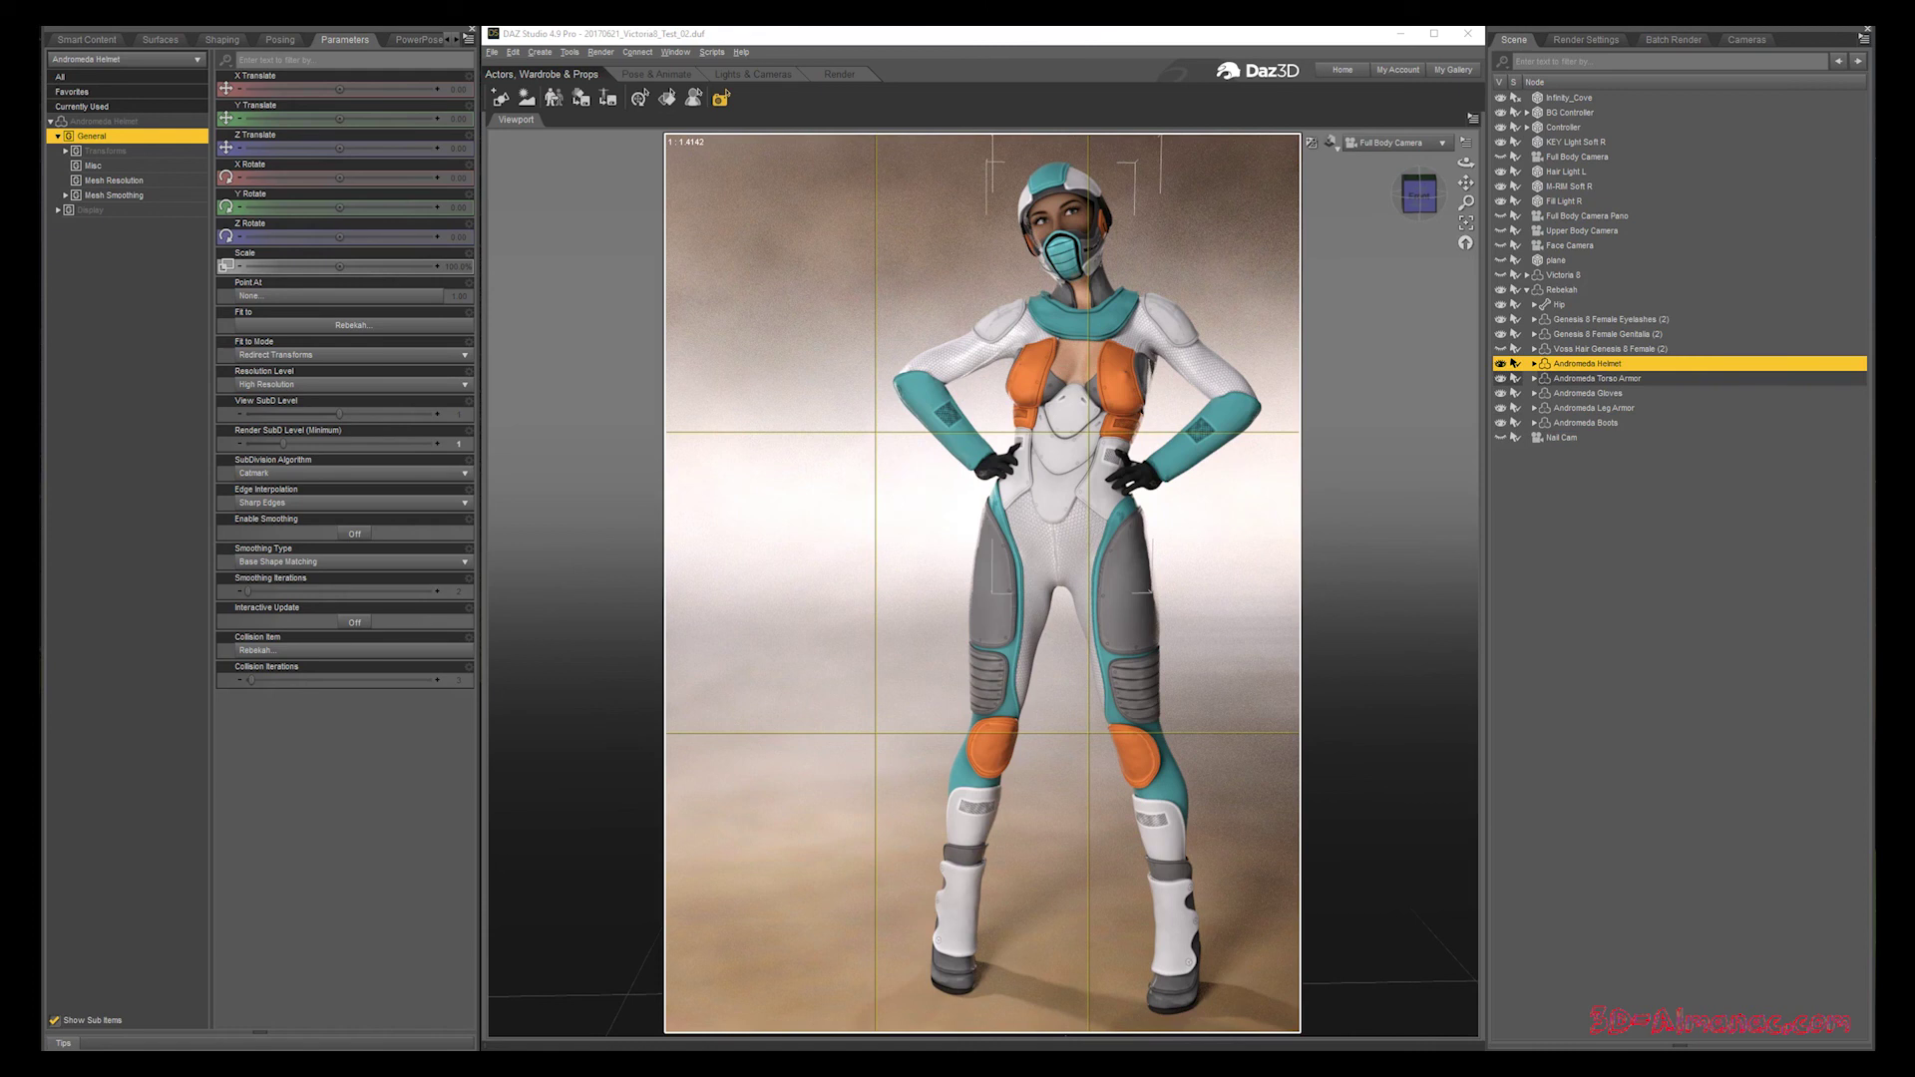
{"action": "left_click", "coordinate": [1587, 393]}
{"action": "left_click", "coordinate": [1595, 378]}
{"action": "left_click", "coordinate": [1586, 363]}
{"action": "key", "text": "Down"}
{"action": "key", "text": "Down"}
{"action": "key", "text": "Down"}
{"action": "key", "text": "Down"}
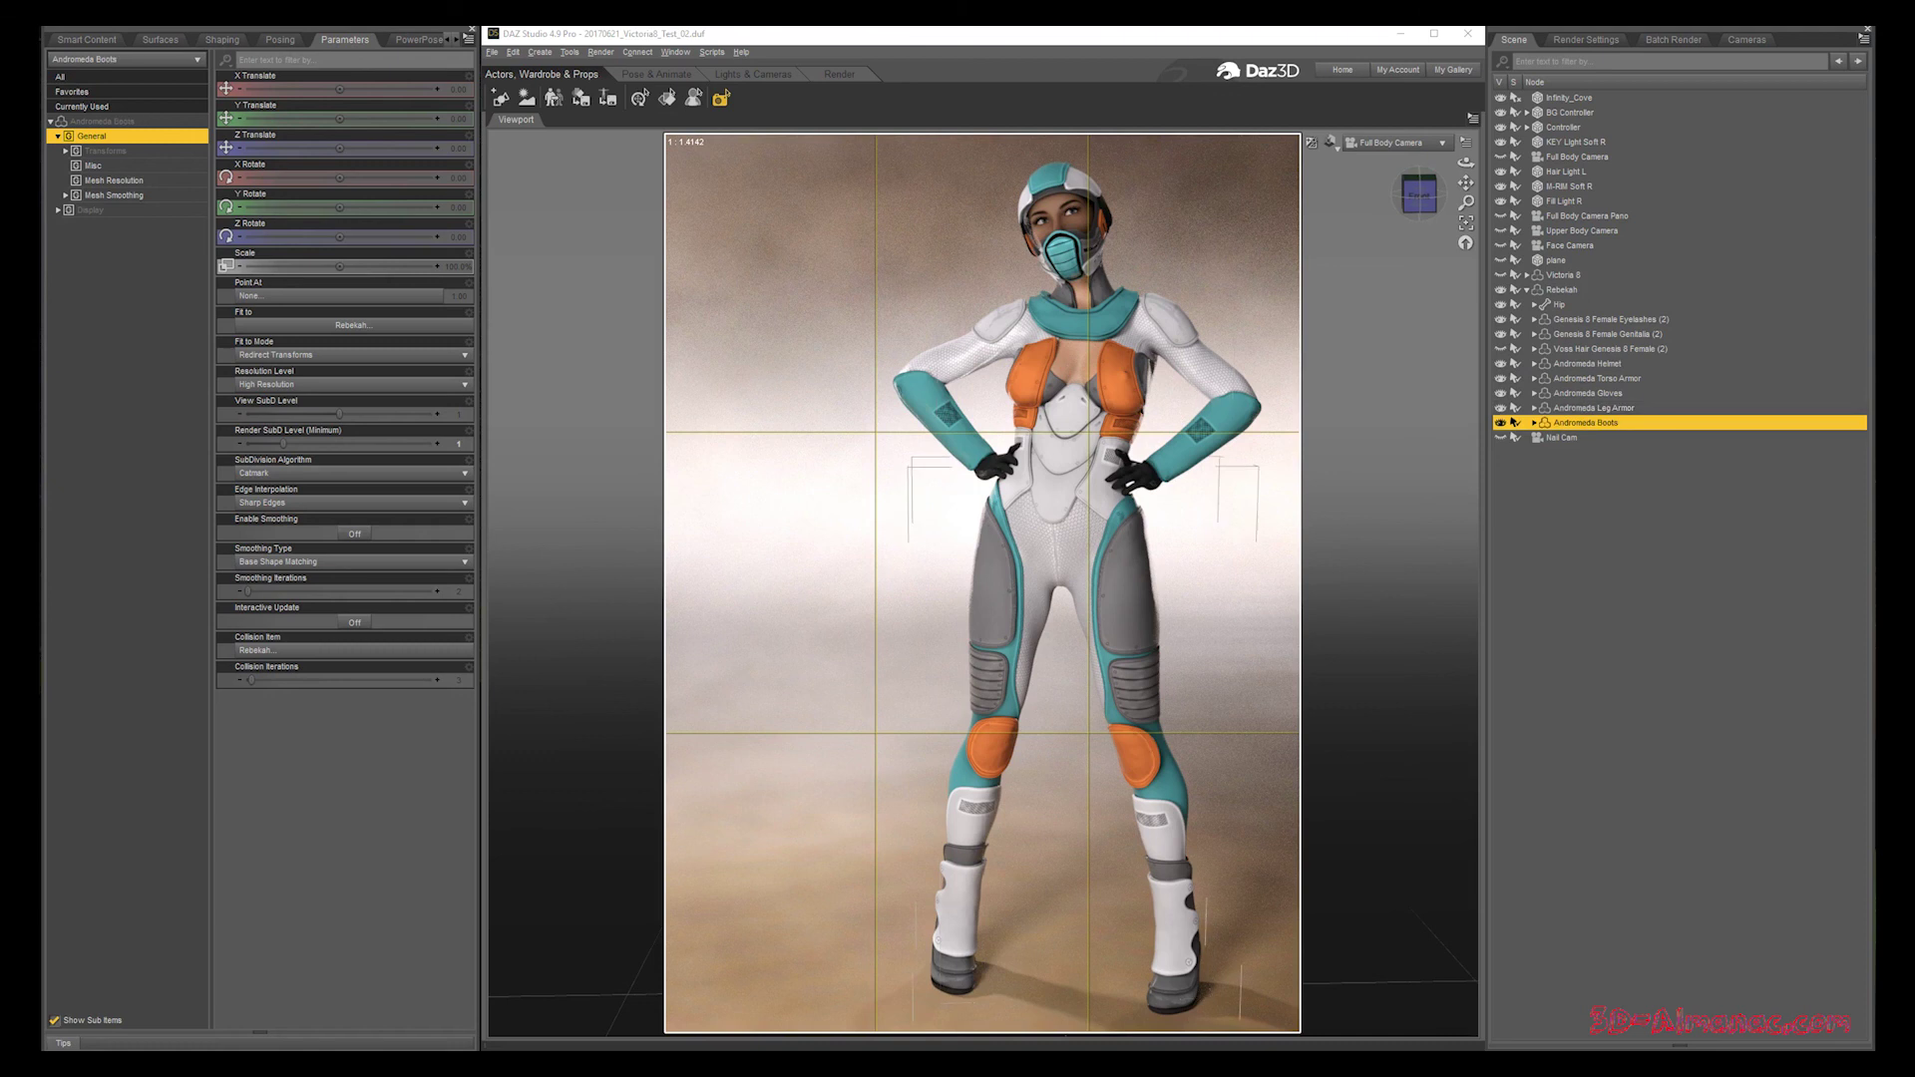
{"action": "key", "text": "Up"}
{"action": "key", "text": "Up"}
{"action": "key", "text": "Up"}
{"action": "key", "text": "Up"}
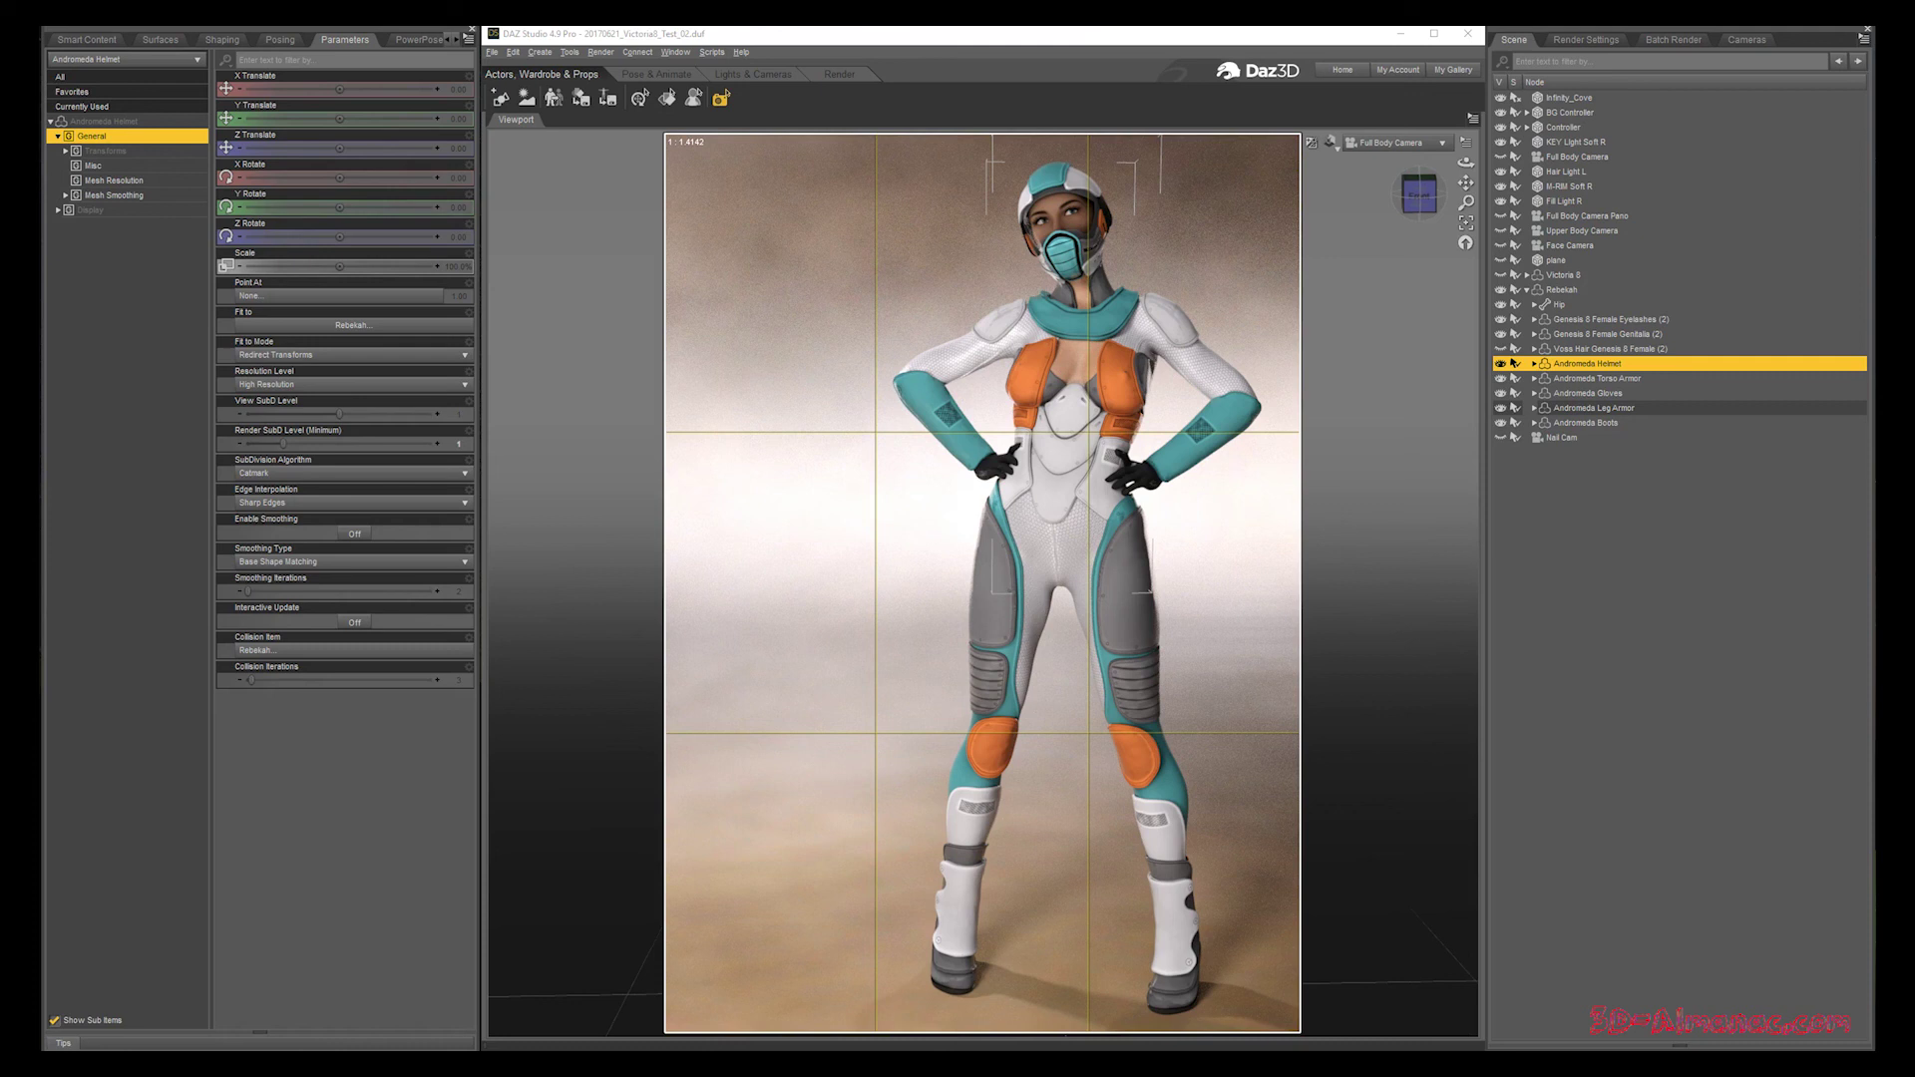
Hide the Andromeda Helmet and show the Voss Hair Genesis 8 Female on Rebekah
{"action": "left_click", "coordinate": [221, 40]}
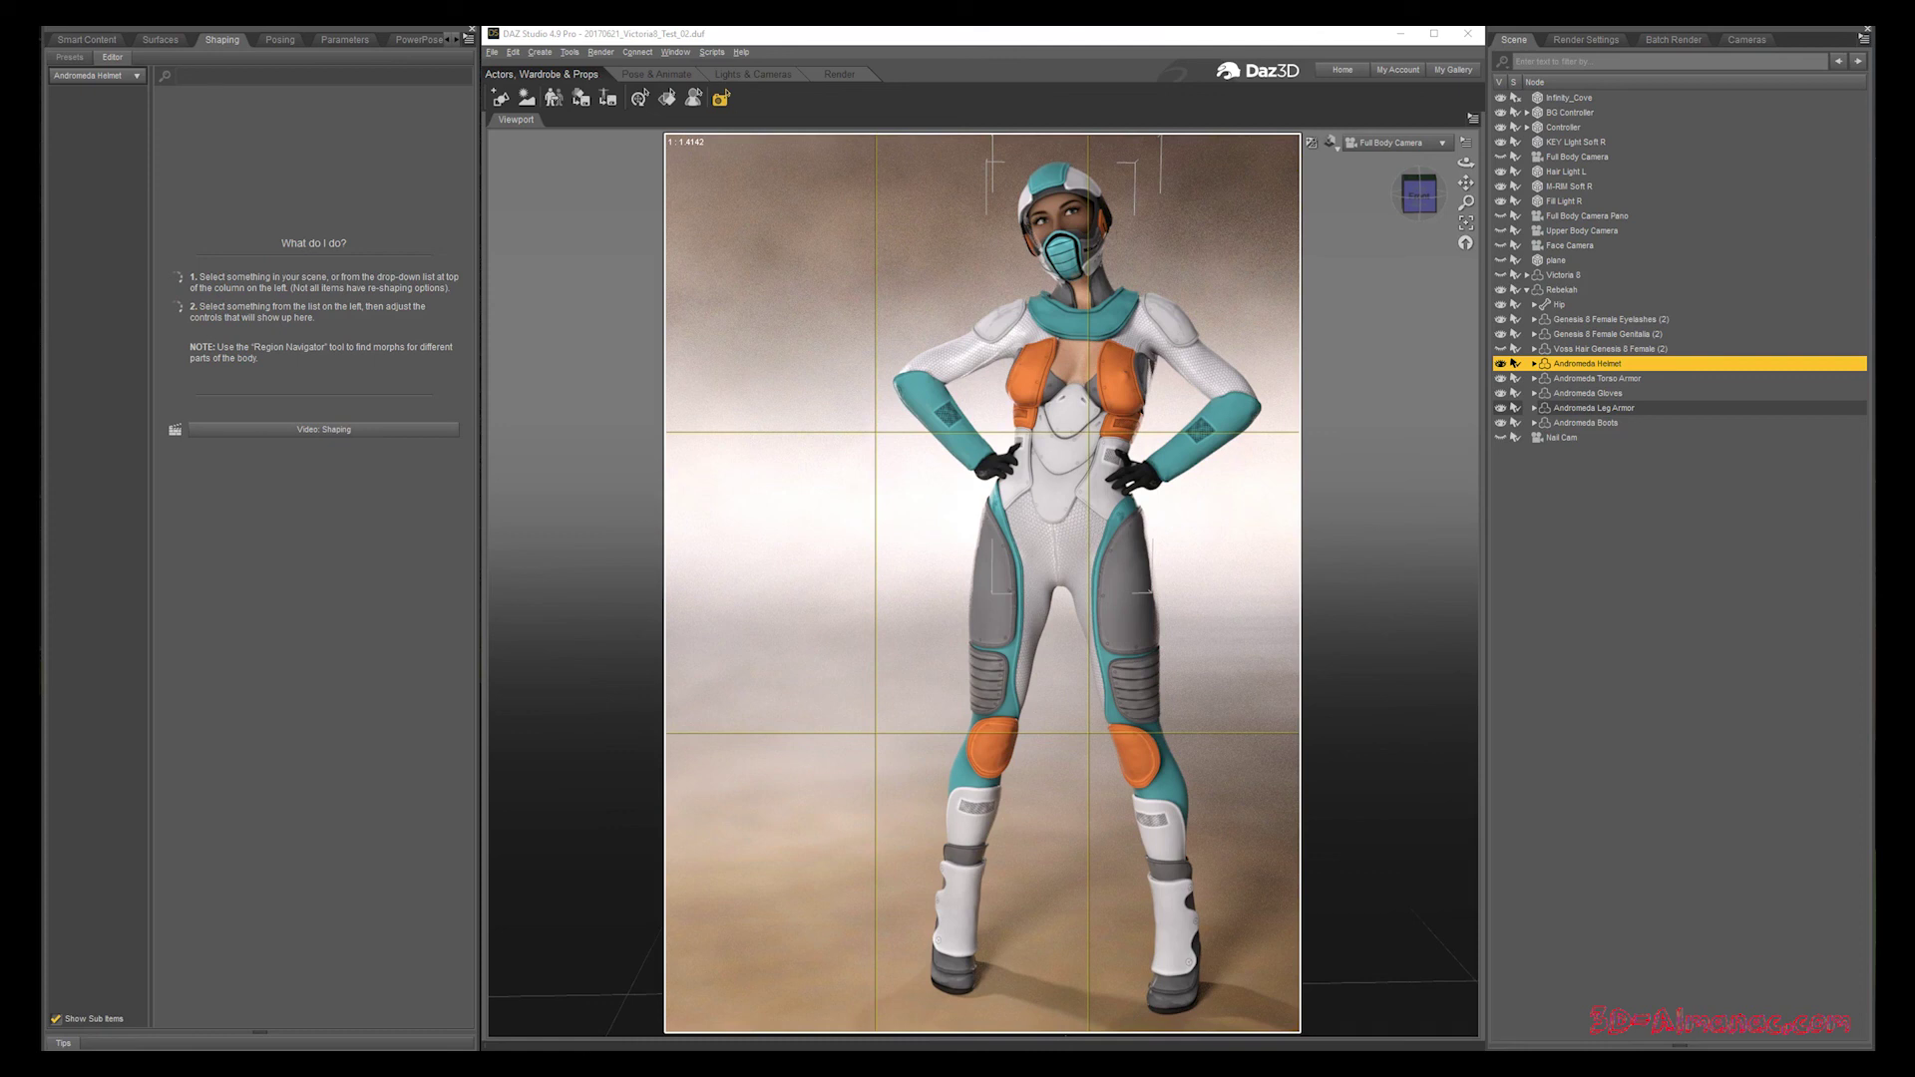
{"action": "left_click", "coordinate": [1500, 363]}
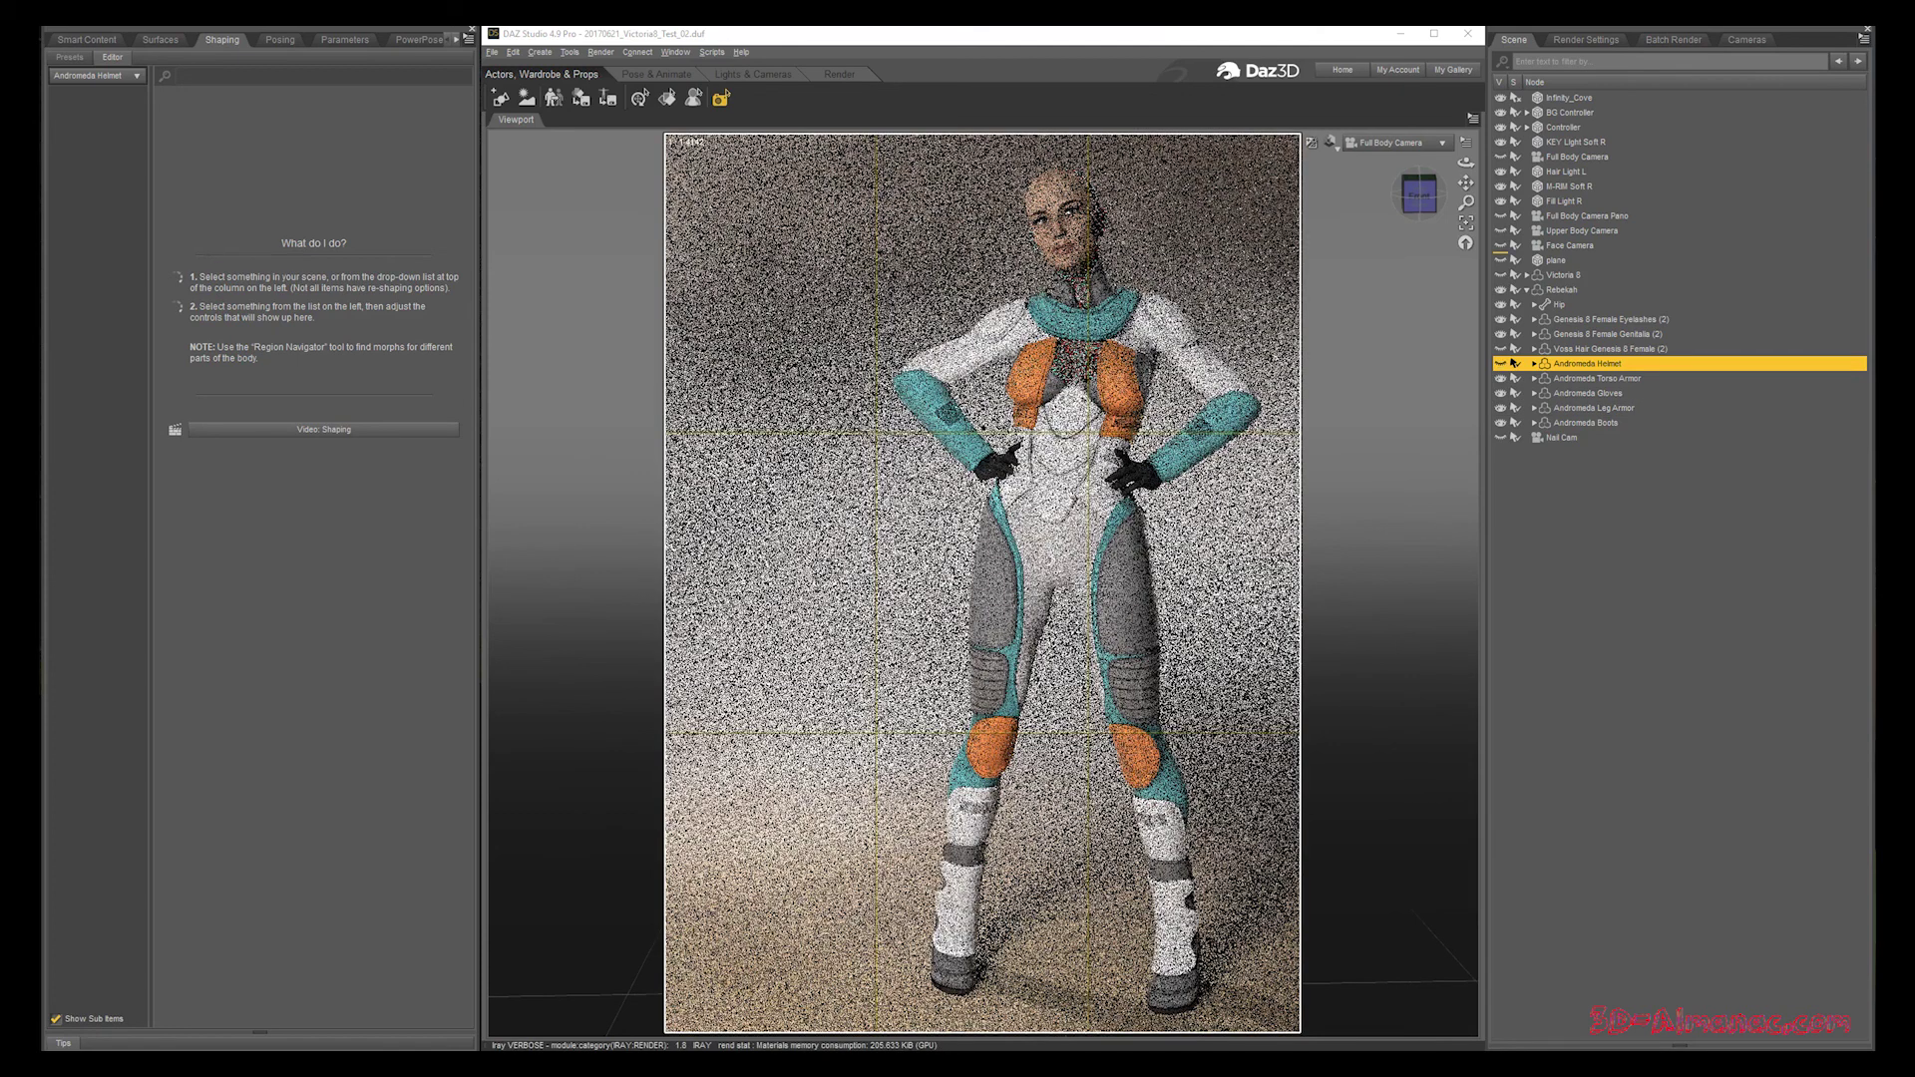
{"action": "left_click", "coordinate": [1501, 349]}
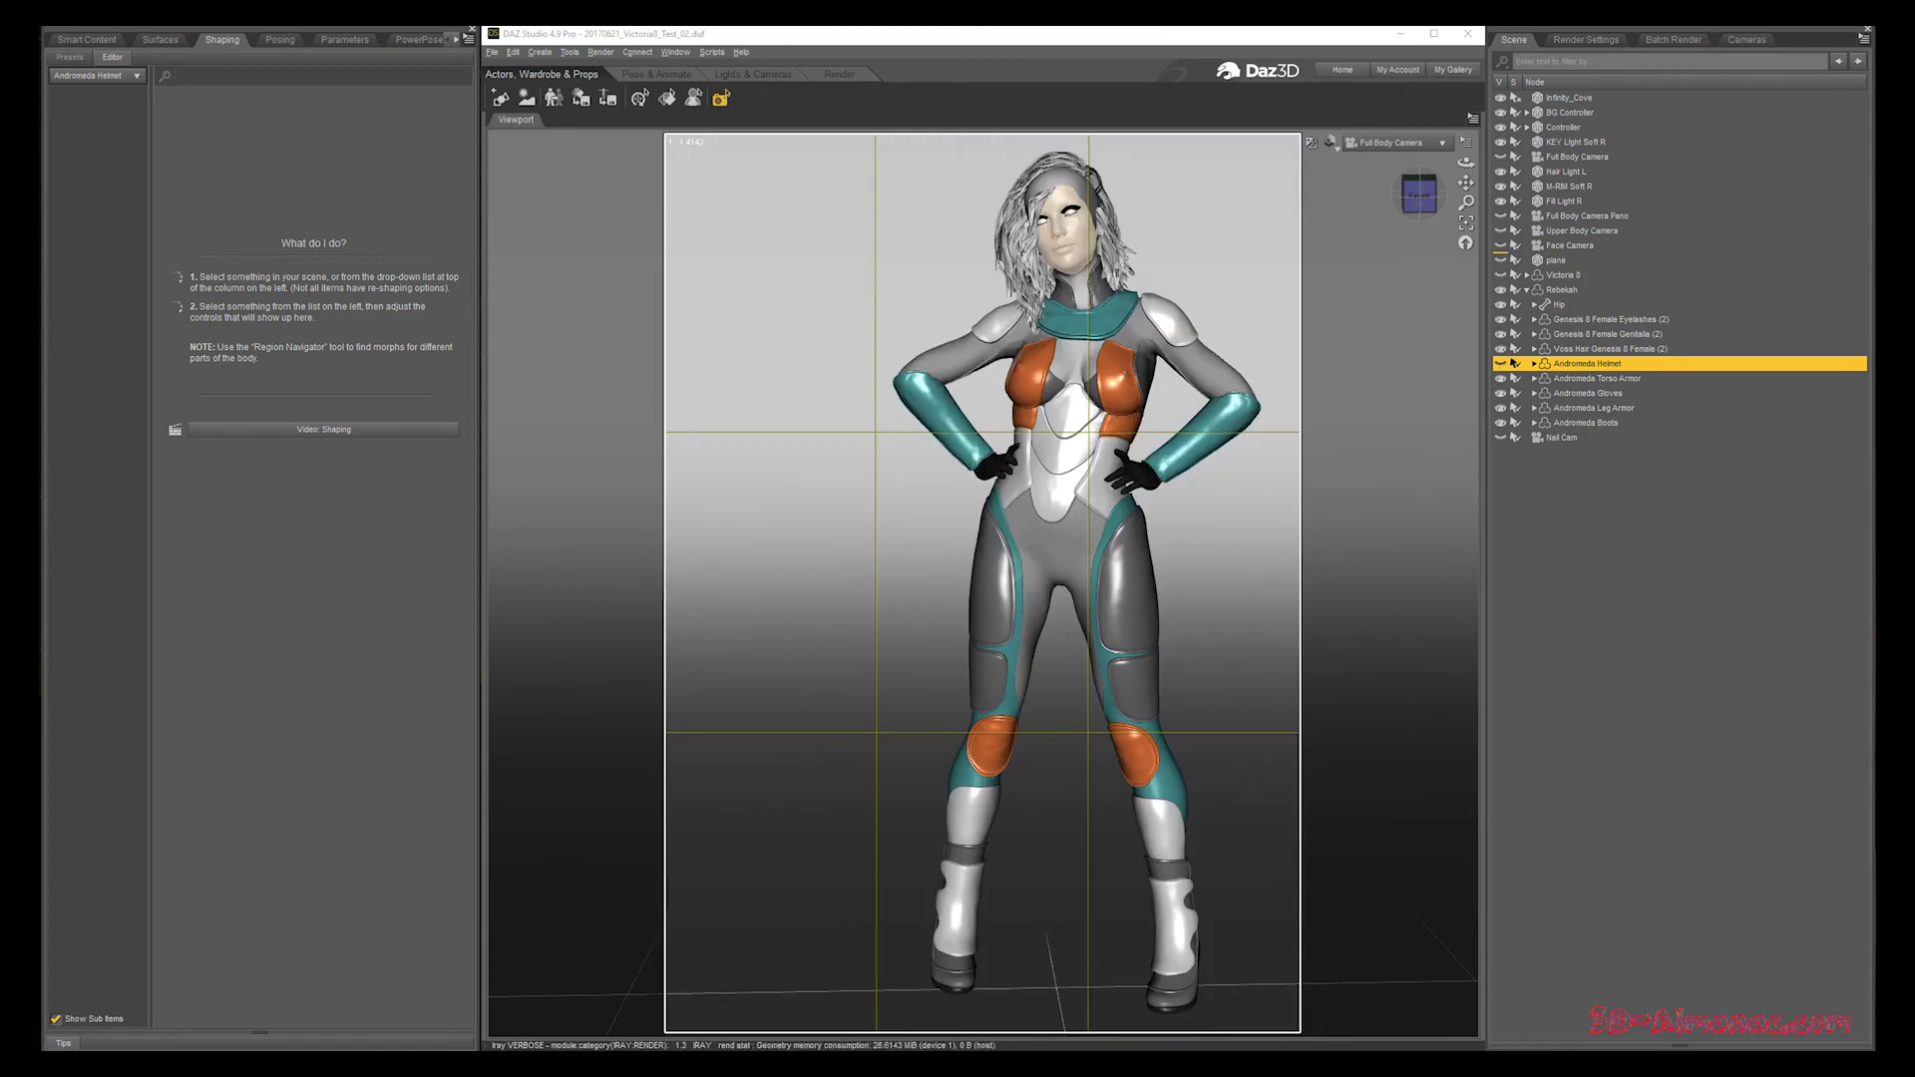